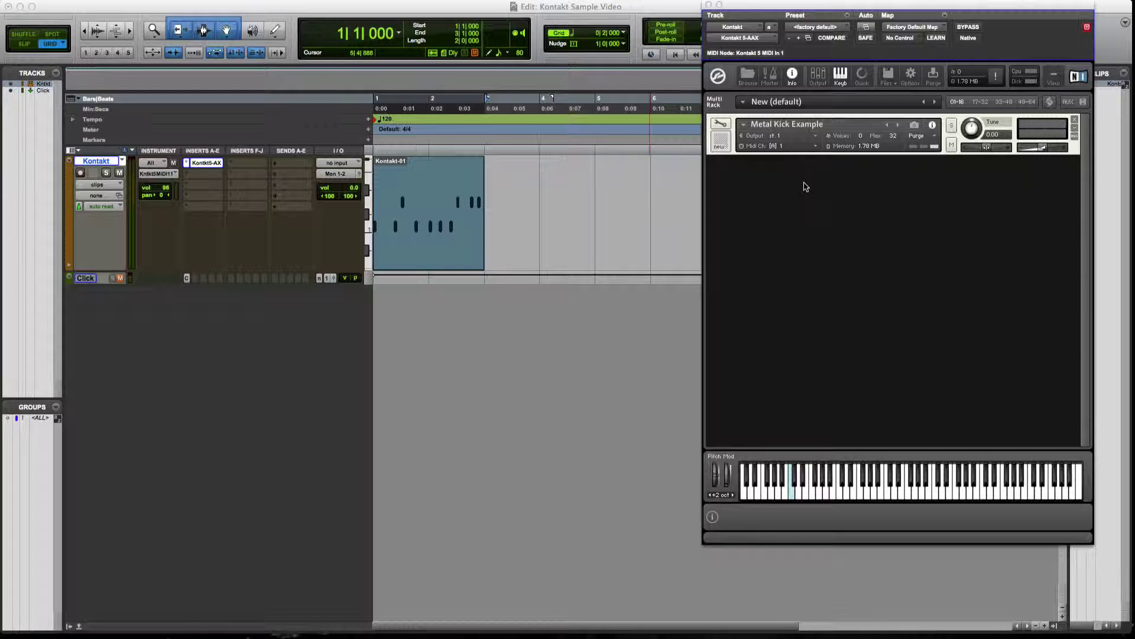
- Add a new blank instrument below the kick instrument in the rack and name it "Metal Snare Example"
{"action": "double_click", "coordinate": [726, 177]}
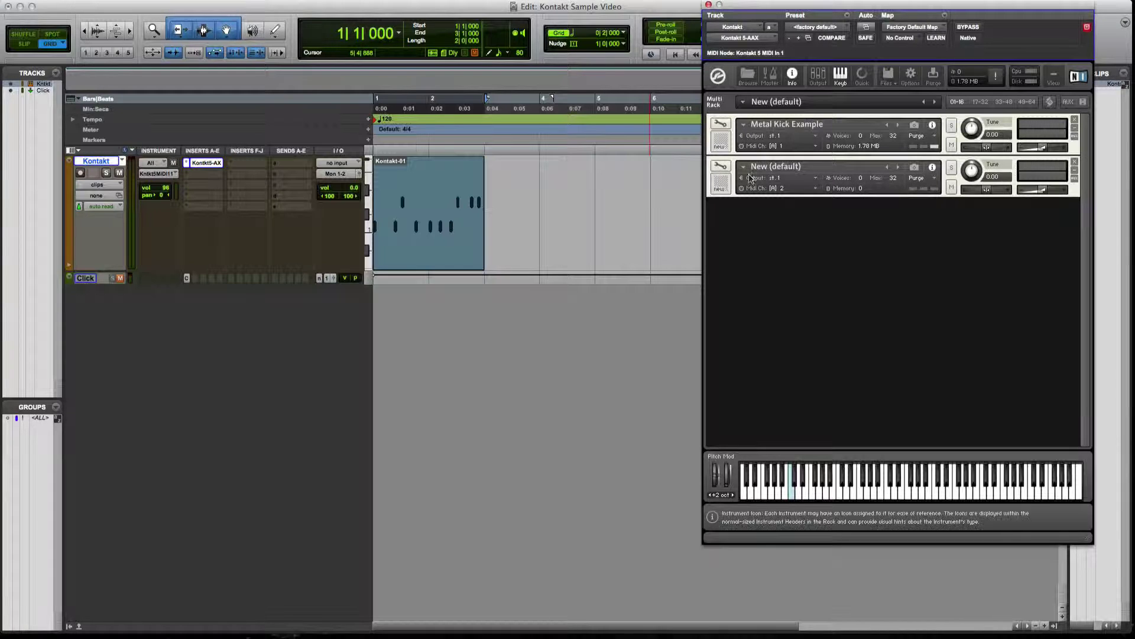
{"action": "double_click", "coordinate": [793, 166]}
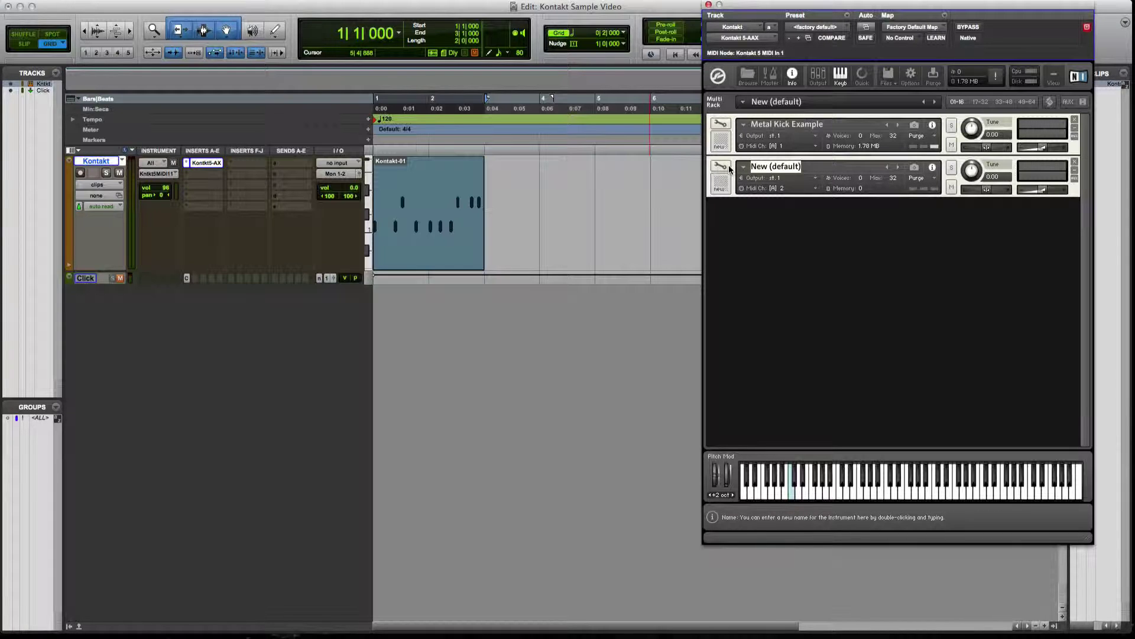
{"action": "type", "text": "Metal Snare Example"}
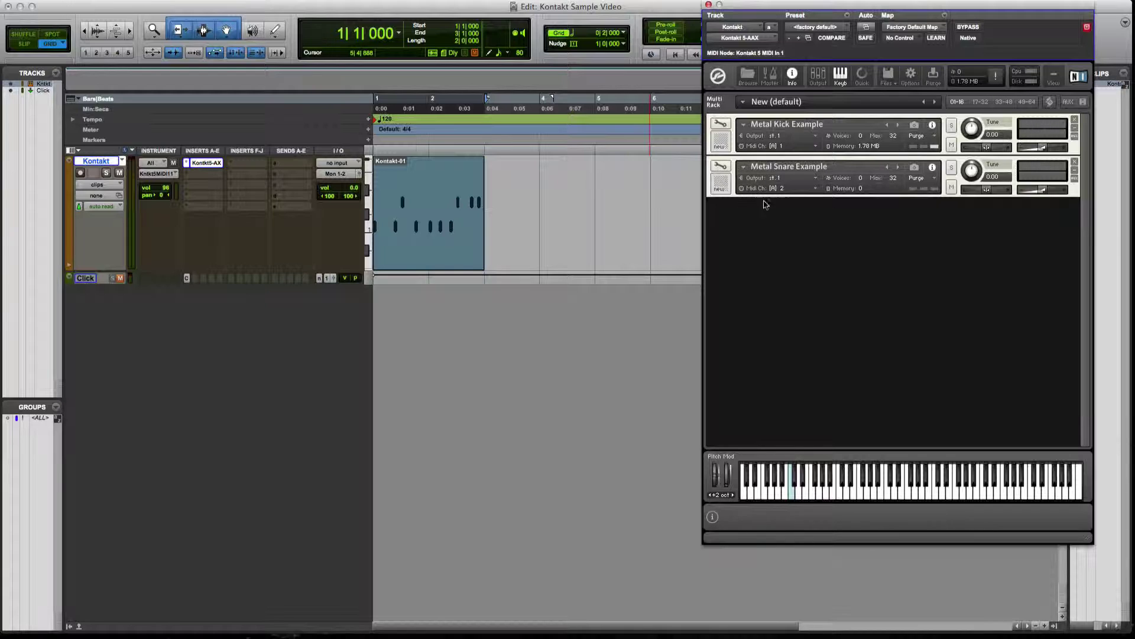
- Open the snare instrument for editing with the Group Editor and Mapping Editor shown, and create two additional empty groups
{"action": "left_click", "coordinate": [725, 167]}
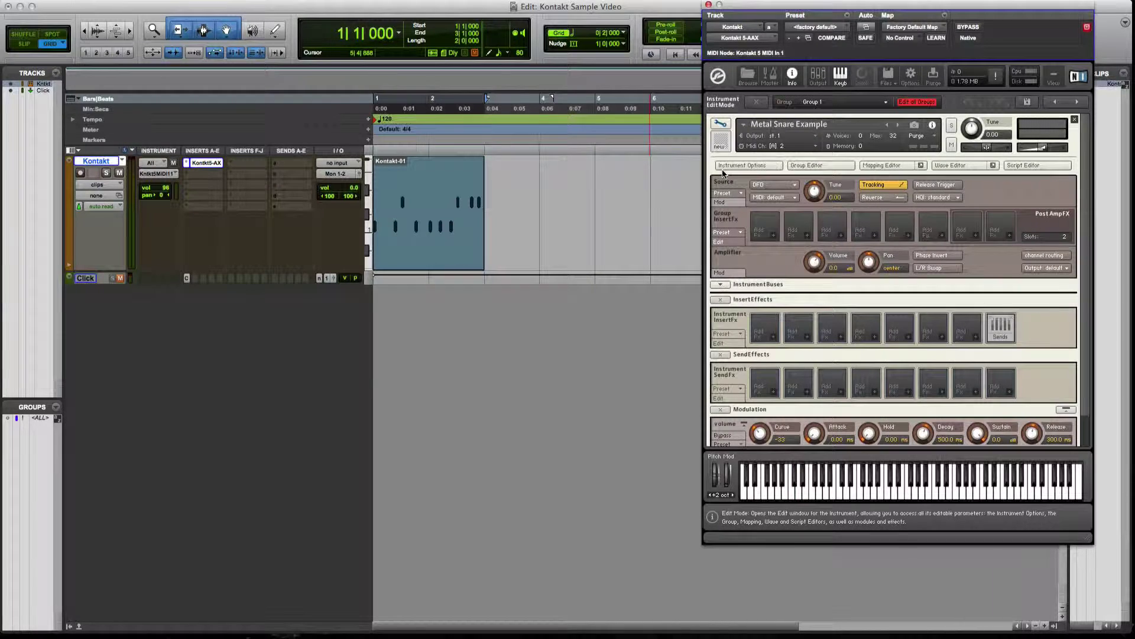
{"action": "left_click", "coordinate": [819, 166]}
{"action": "left_click", "coordinate": [882, 167]}
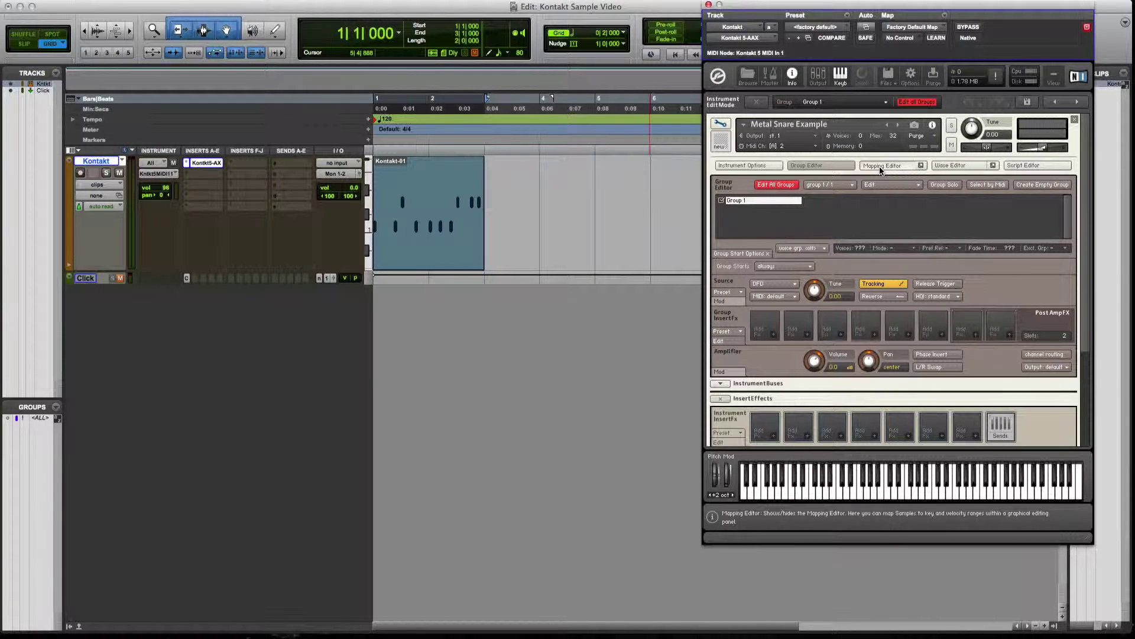
{"action": "left_click", "coordinate": [1038, 185]}
{"action": "left_click", "coordinate": [1039, 186]}
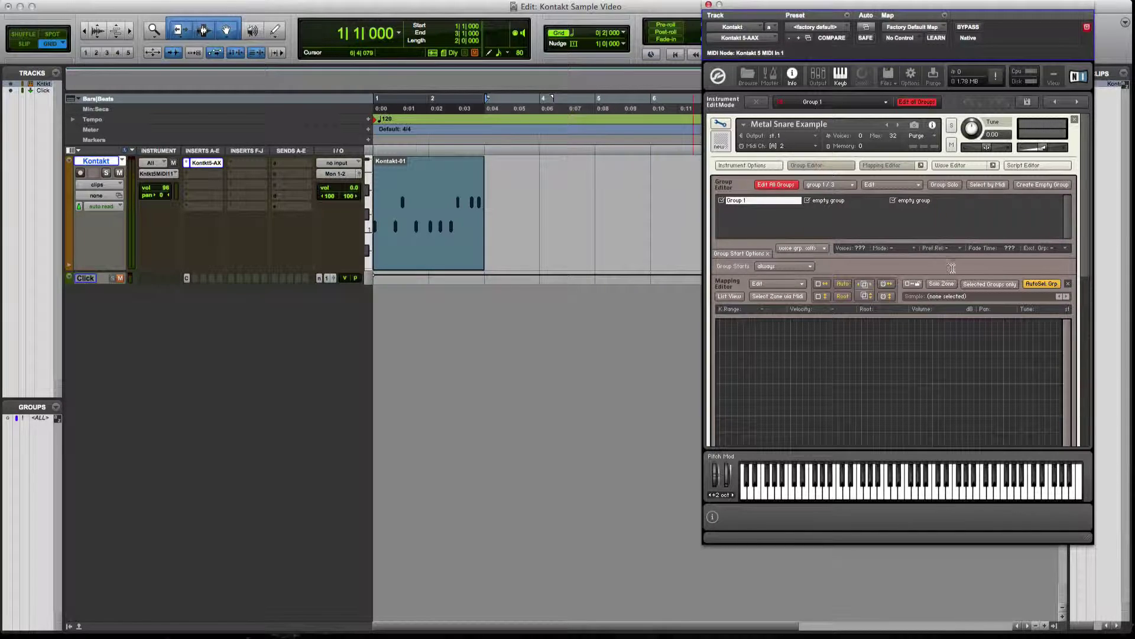
- Limit the mapping view to selected groups only and turn off editing of all groups
{"action": "left_click", "coordinate": [986, 285]}
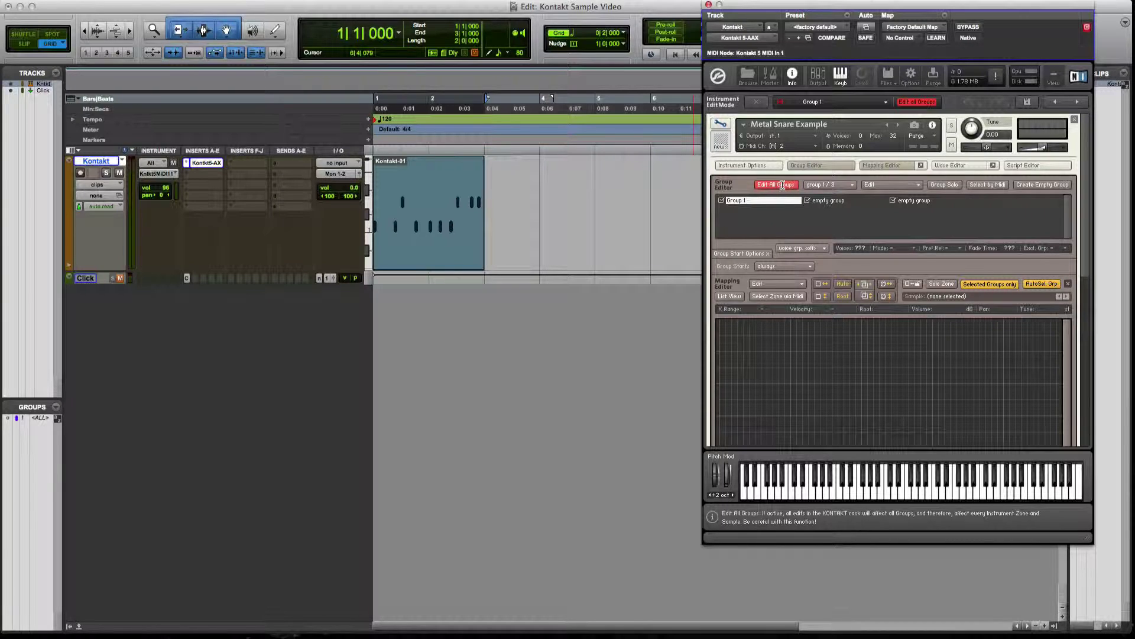
{"action": "left_click", "coordinate": [783, 185]}
- Rename the snare instrument's three groups as S1, S2 and S3
{"action": "double_click", "coordinate": [745, 201]}
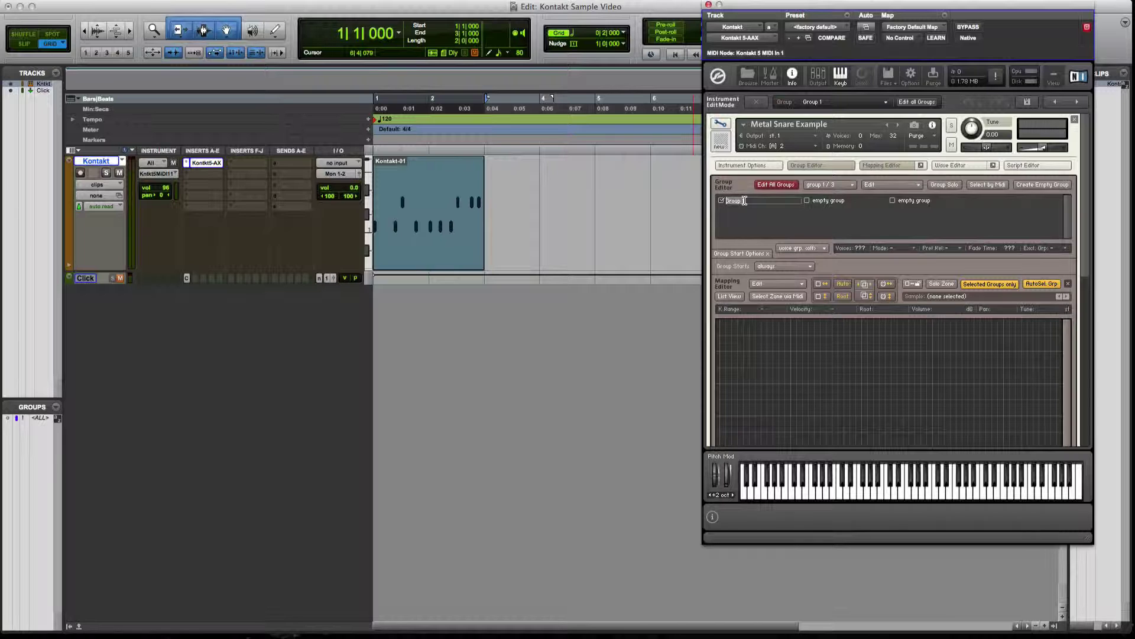
{"action": "type", "text": "S1"}
{"action": "double_click", "coordinate": [829, 202]}
{"action": "type", "text": "S2"}
{"action": "double_click", "coordinate": [907, 201]}
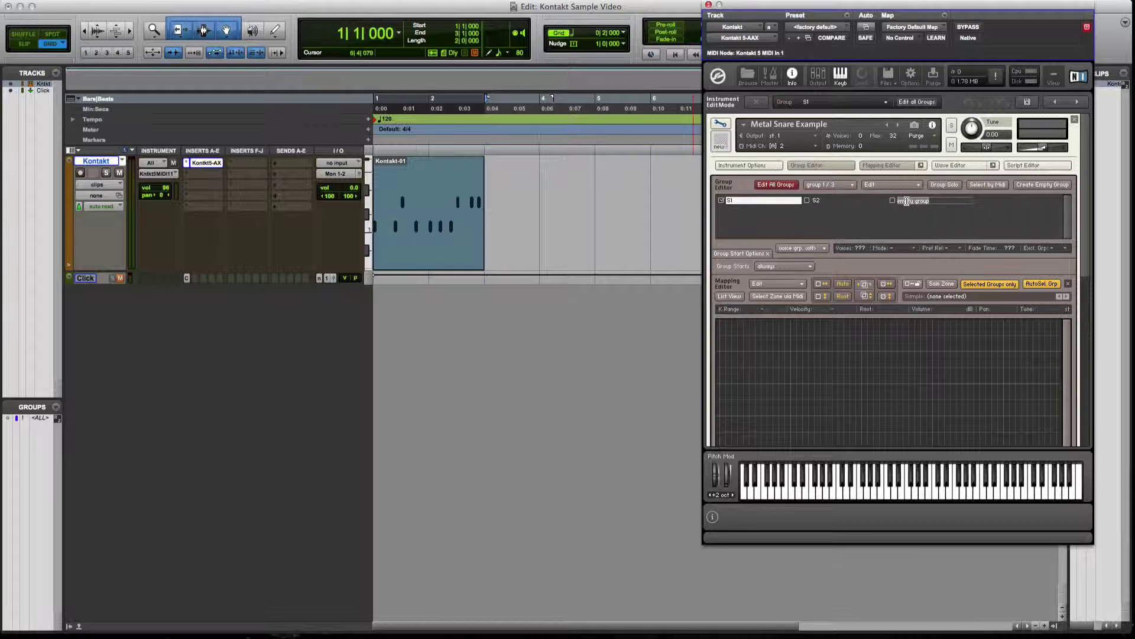
{"action": "type", "text": "S3"}
{"action": "key", "text": "Return"}
- Play back the Kontakt-01 MIDI clip to hear the drum pattern, and stop playback
{"action": "scroll", "coordinate": [1093, 219], "scroll_direction": "down", "scroll_amount": 2}
{"action": "left_click", "coordinate": [500, 217]}
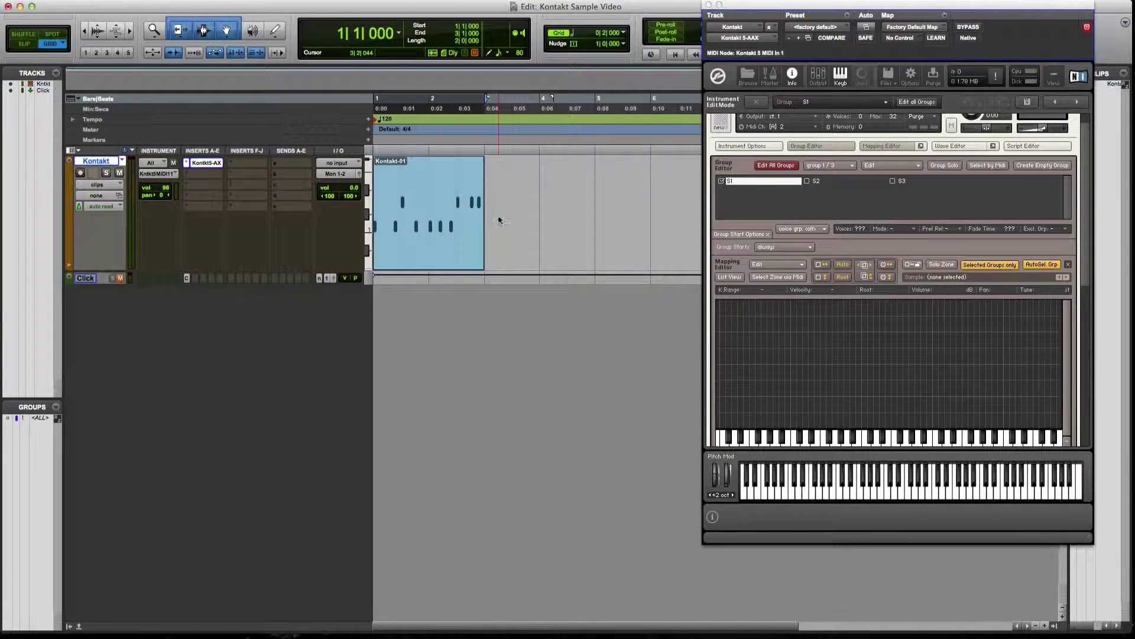
{"action": "left_click", "coordinate": [424, 251]}
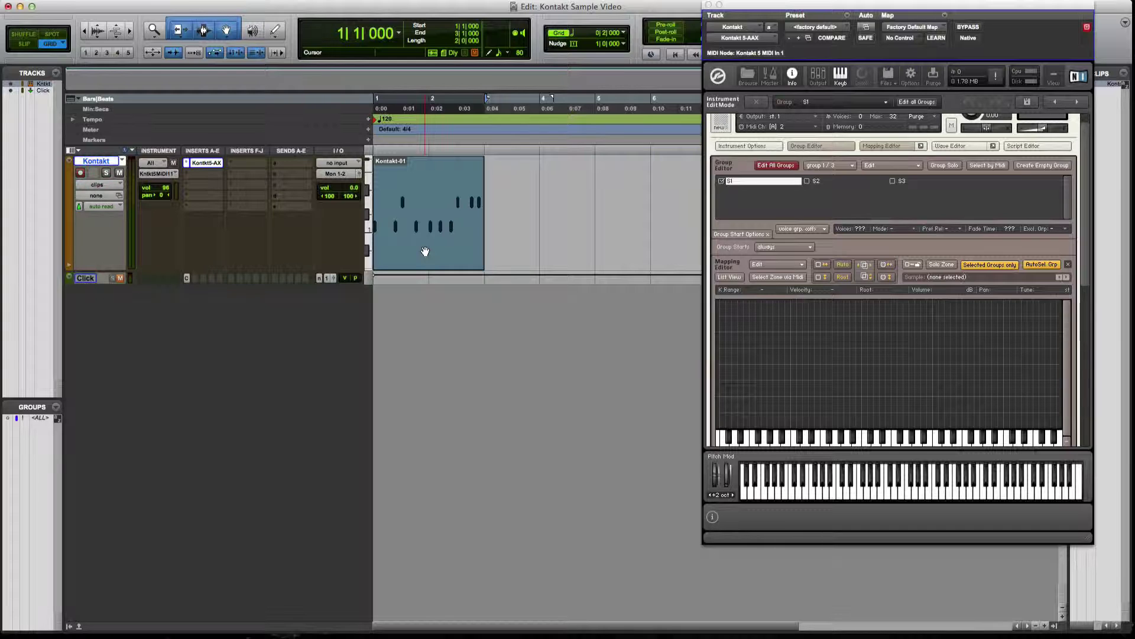
{"action": "key", "text": "space"}
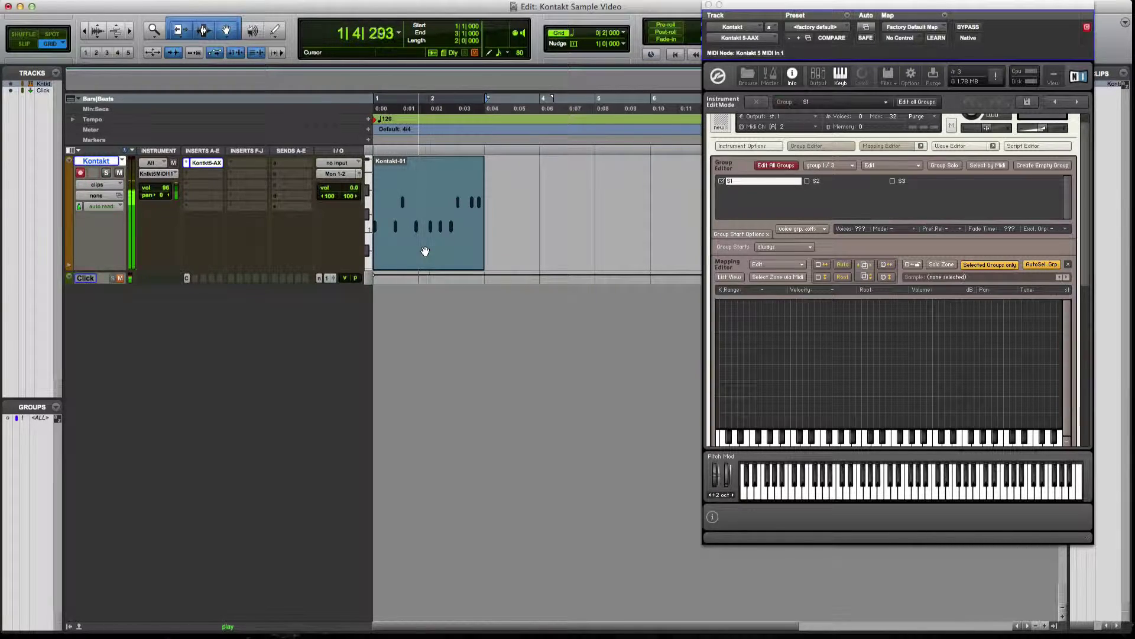
{"action": "key", "text": "space"}
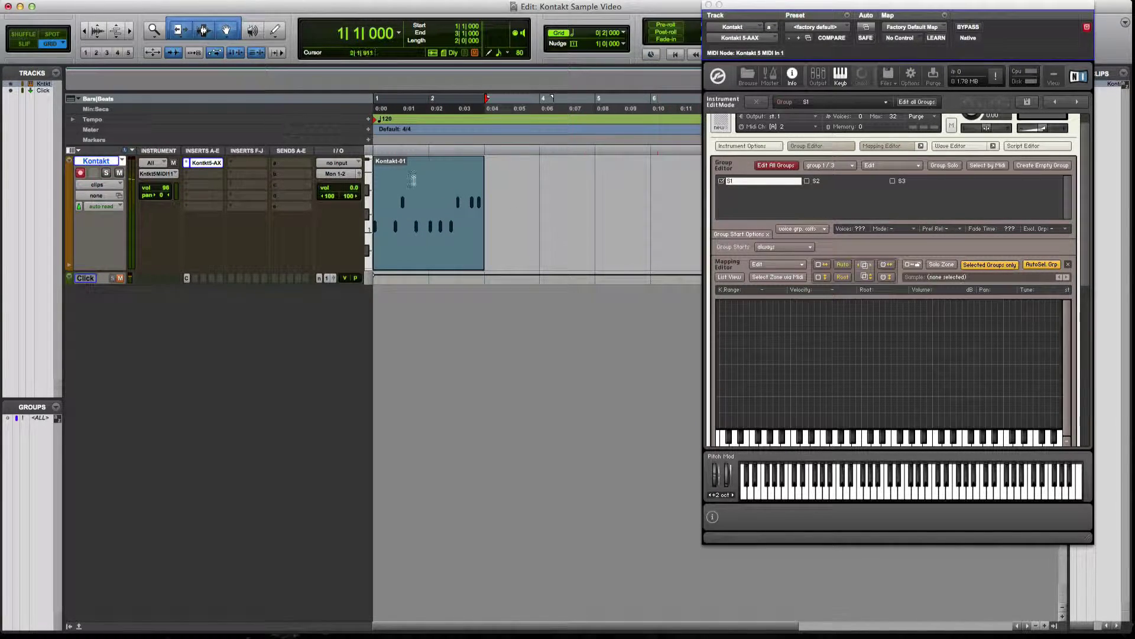
- Bring the mapping keyboard into view and switch to Finder at the TMKD_Snare1_BB14x6 WAV folder
{"action": "scroll", "coordinate": [1021, 341], "scroll_direction": "down", "scroll_amount": 2}
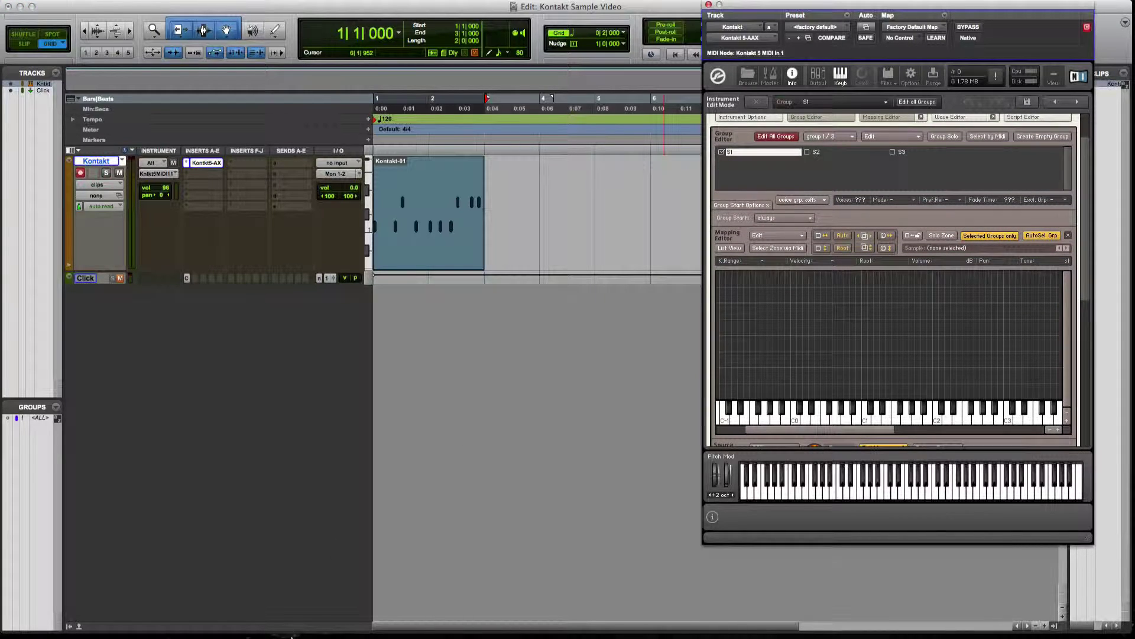
{"action": "mouse_move", "coordinate": [283, 634]}
{"action": "left_click", "coordinate": [209, 612]}
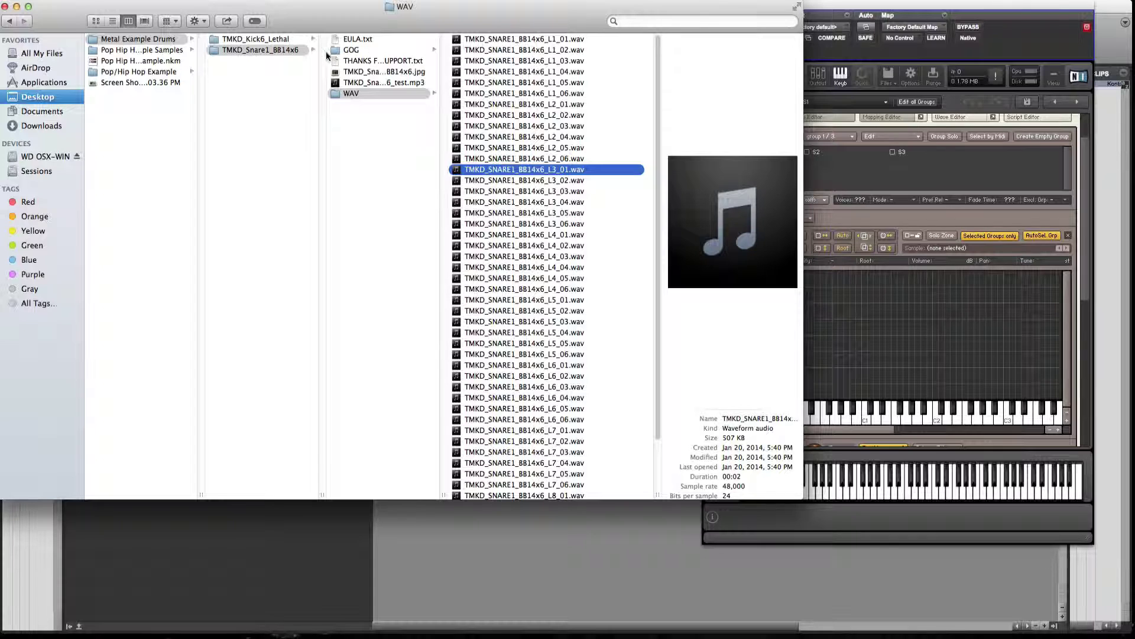
- Audition snare samples from the different loudness layers, from L1_01, L2_03 and L3_04 through to L7_03 and L8_04
{"action": "left_click", "coordinate": [561, 38]}
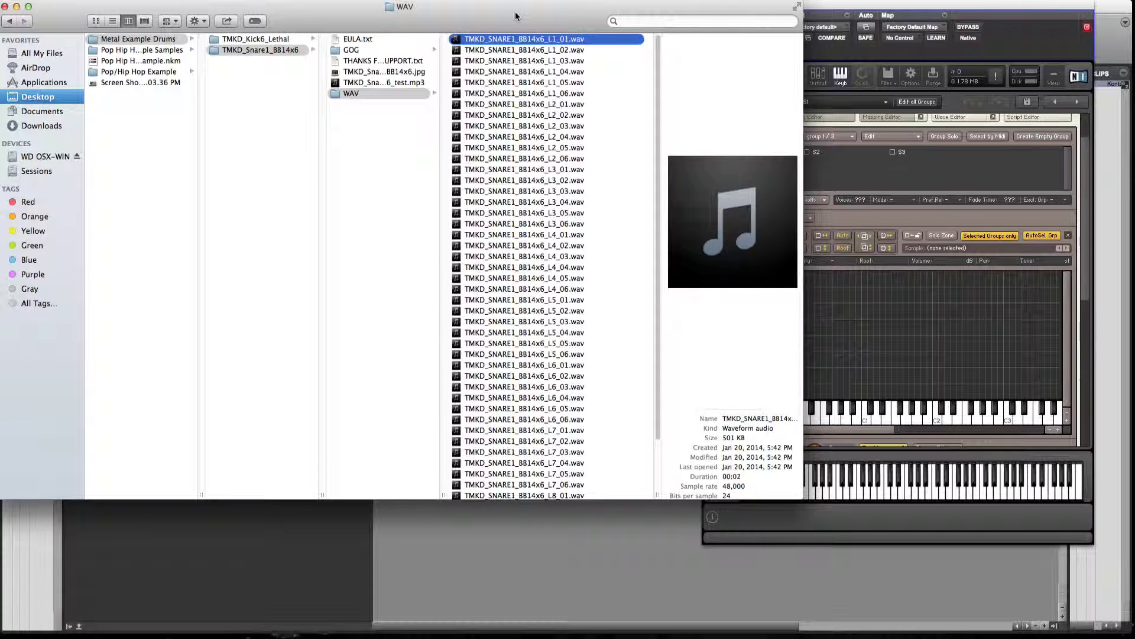
{"action": "key", "text": "space"}
{"action": "key", "text": "space"}
{"action": "left_click", "coordinate": [553, 126]}
{"action": "key", "text": "space"}
{"action": "key", "text": "space"}
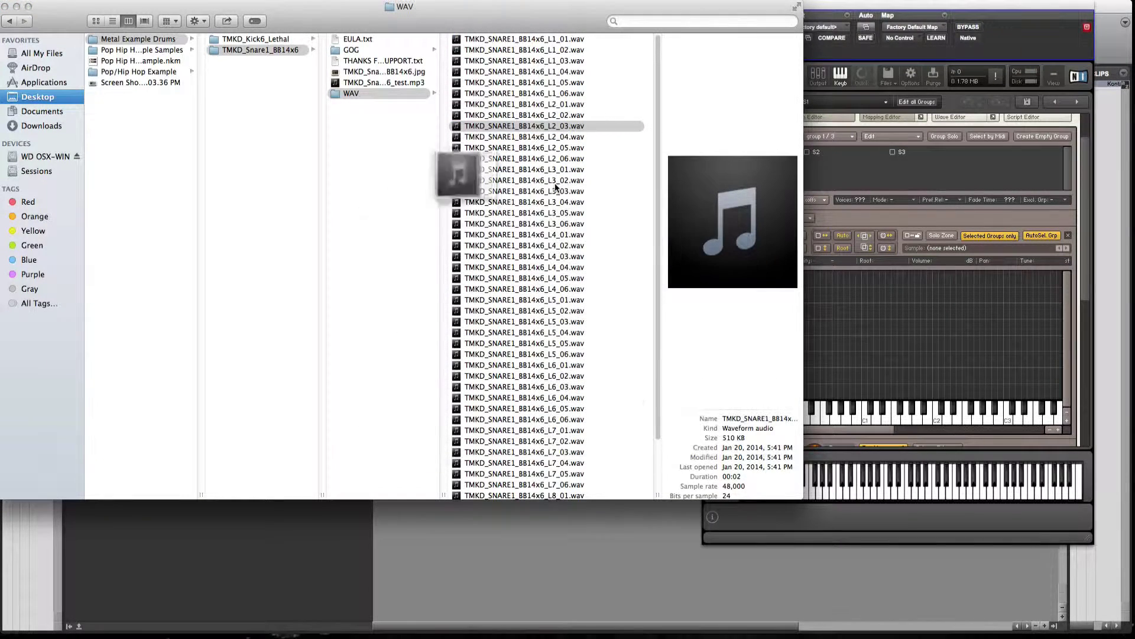
{"action": "left_click", "coordinate": [555, 203]}
{"action": "key", "text": "space"}
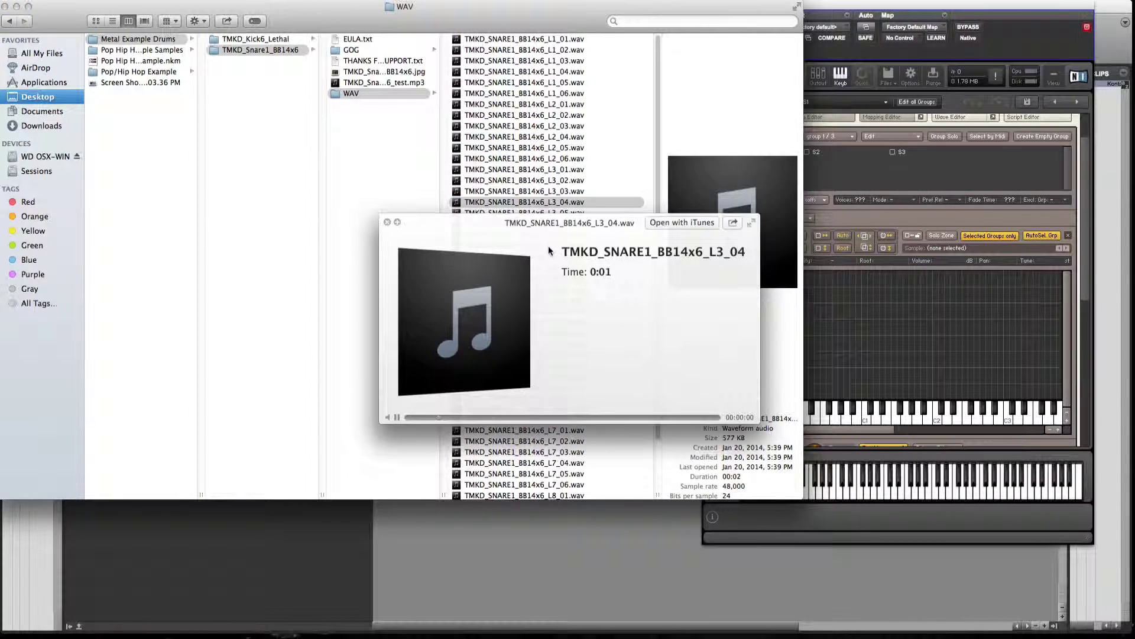
{"action": "key", "text": "space"}
{"action": "left_click", "coordinate": [551, 267]}
{"action": "key", "text": "space"}
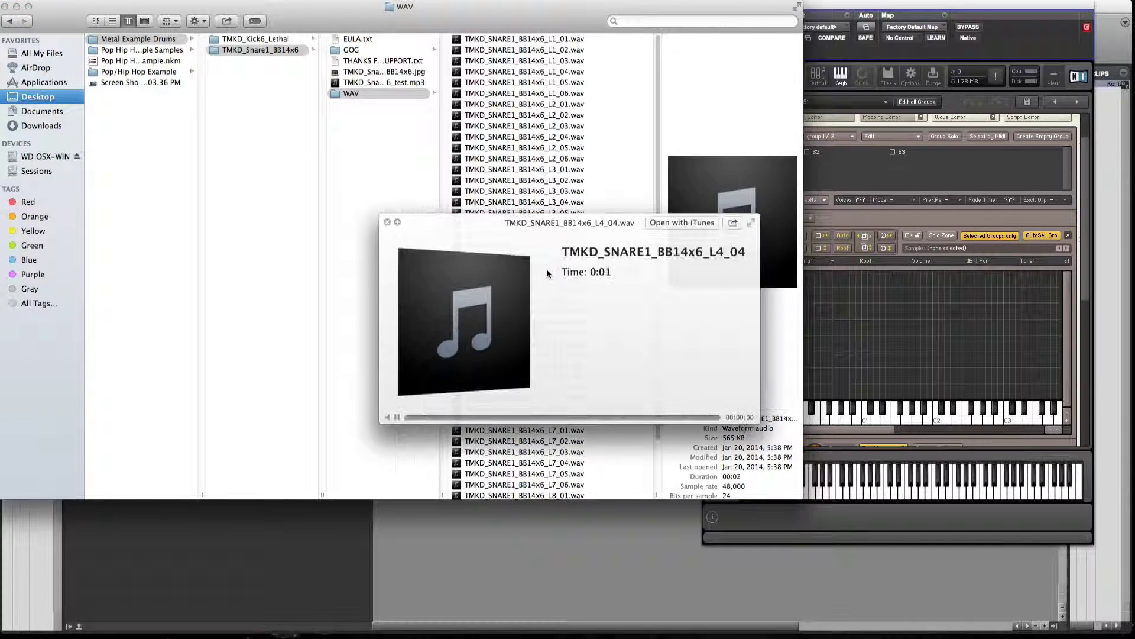
{"action": "key", "text": "space"}
{"action": "left_click", "coordinate": [551, 354]}
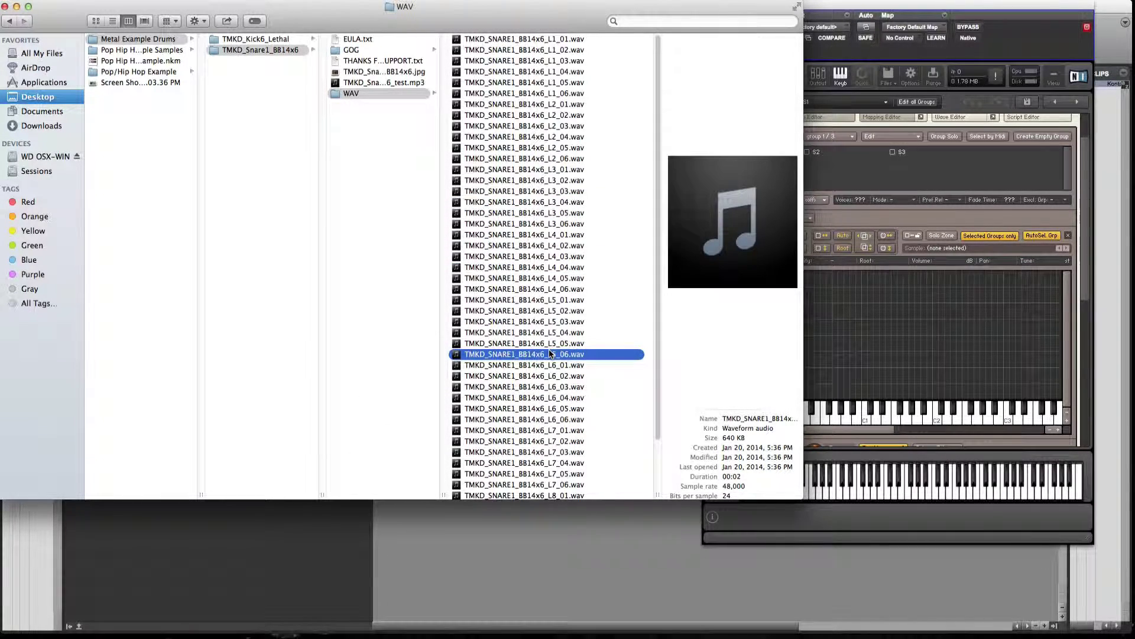
{"action": "key", "text": "space"}
{"action": "key", "text": "space"}
{"action": "left_click", "coordinate": [555, 451]}
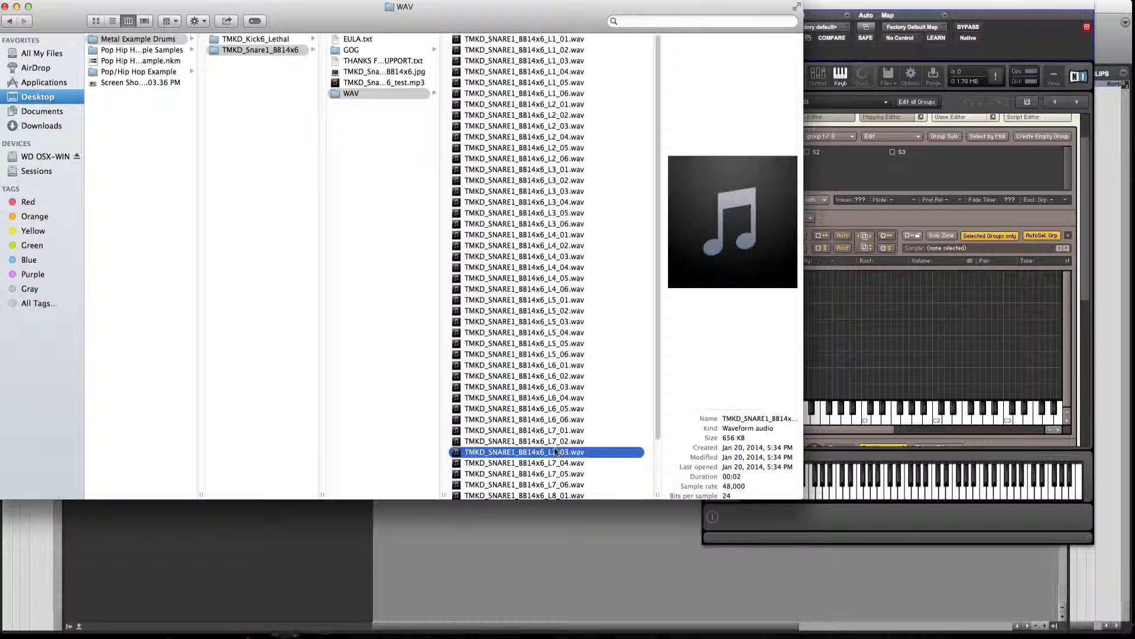
{"action": "key", "text": "space"}
{"action": "key", "text": "space"}
{"action": "scroll", "coordinate": [559, 473], "scroll_direction": "down", "scroll_amount": 3}
{"action": "left_click", "coordinate": [559, 472]}
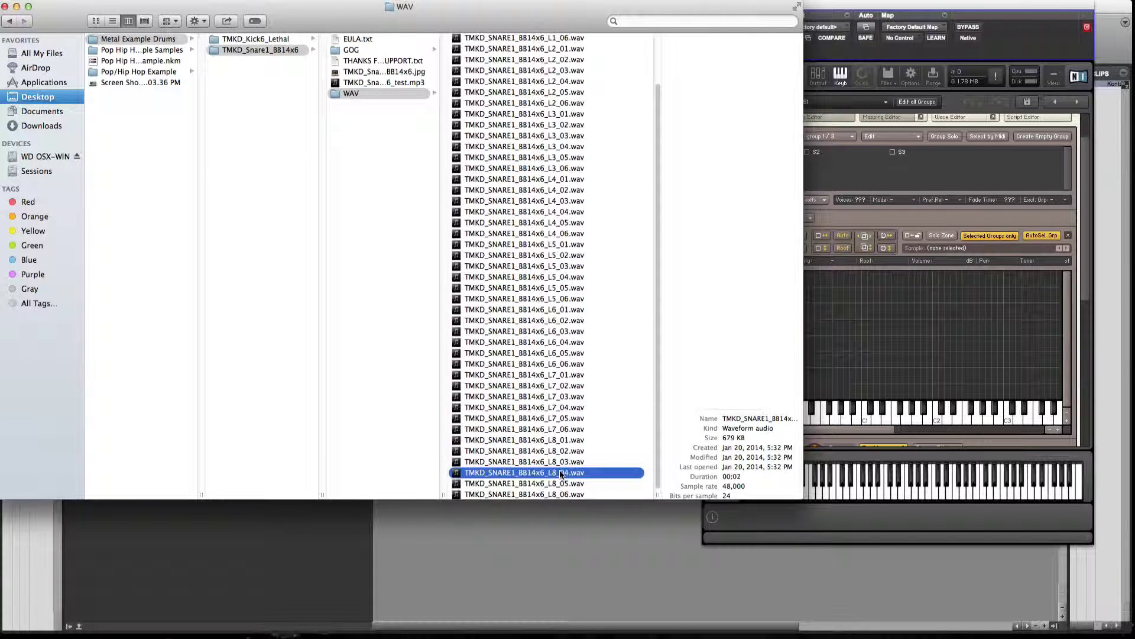
{"action": "key", "text": "space"}
{"action": "key", "text": "space"}
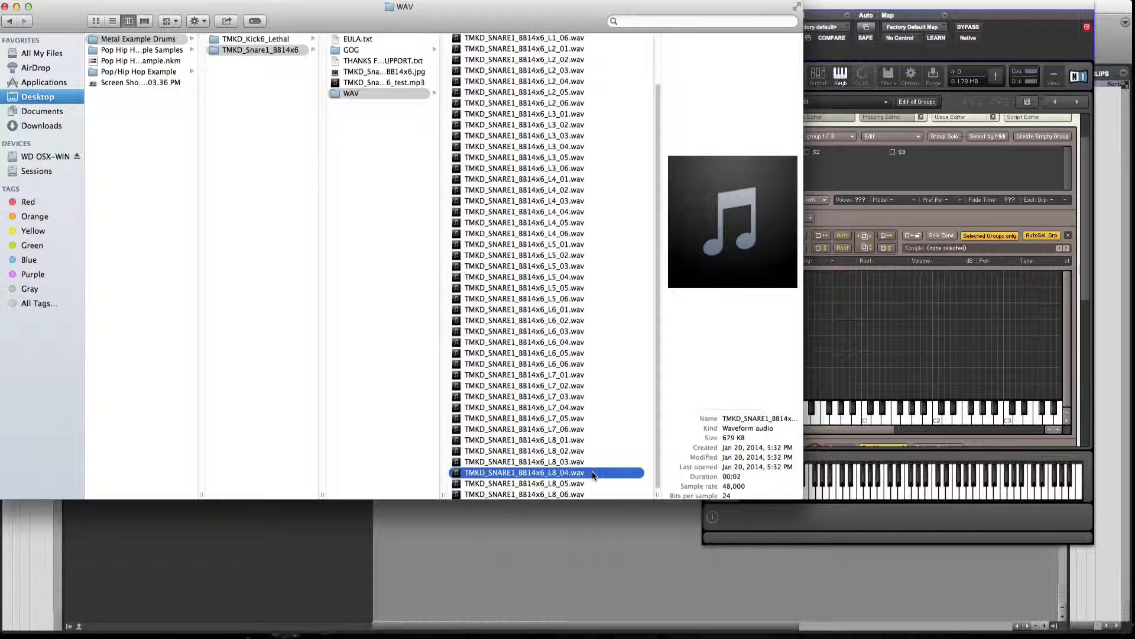
{"action": "scroll", "coordinate": [594, 316], "scroll_direction": "up", "scroll_amount": 3}
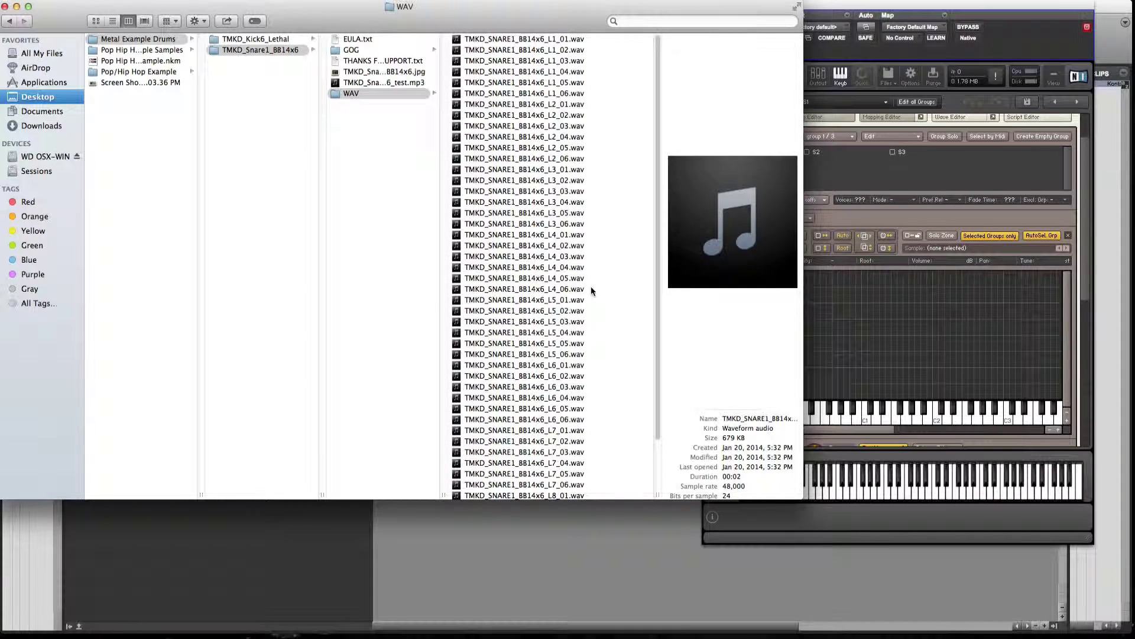
- Map the sample TMKD_SNARE1_BB14x6_L3_01.wav to key D1 in group S1 and select its zone
{"action": "left_click", "coordinate": [562, 172]}
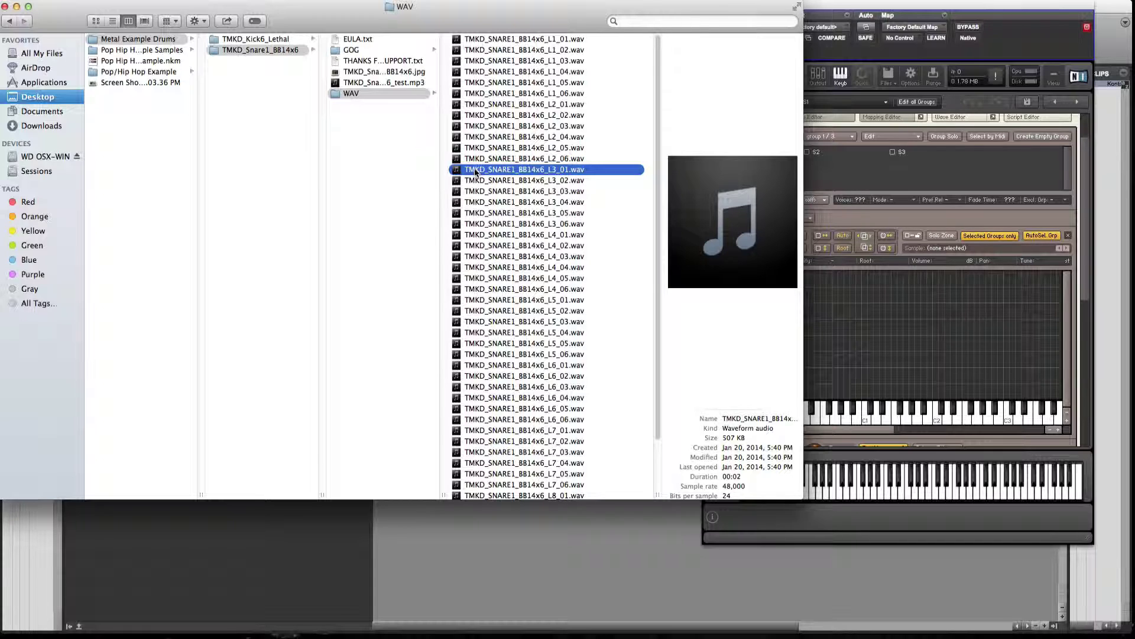
{"action": "left_click_drag", "start_coordinate": [474, 171], "coordinate": [876, 421]}
{"action": "left_click", "coordinate": [903, 373]}
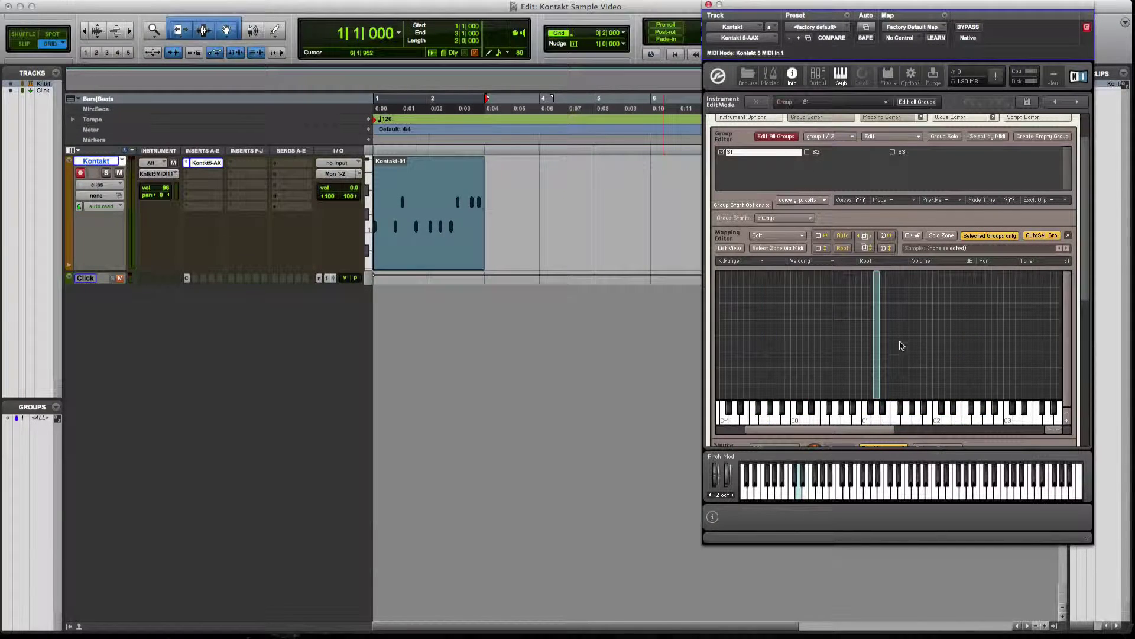
{"action": "left_click", "coordinate": [878, 399]}
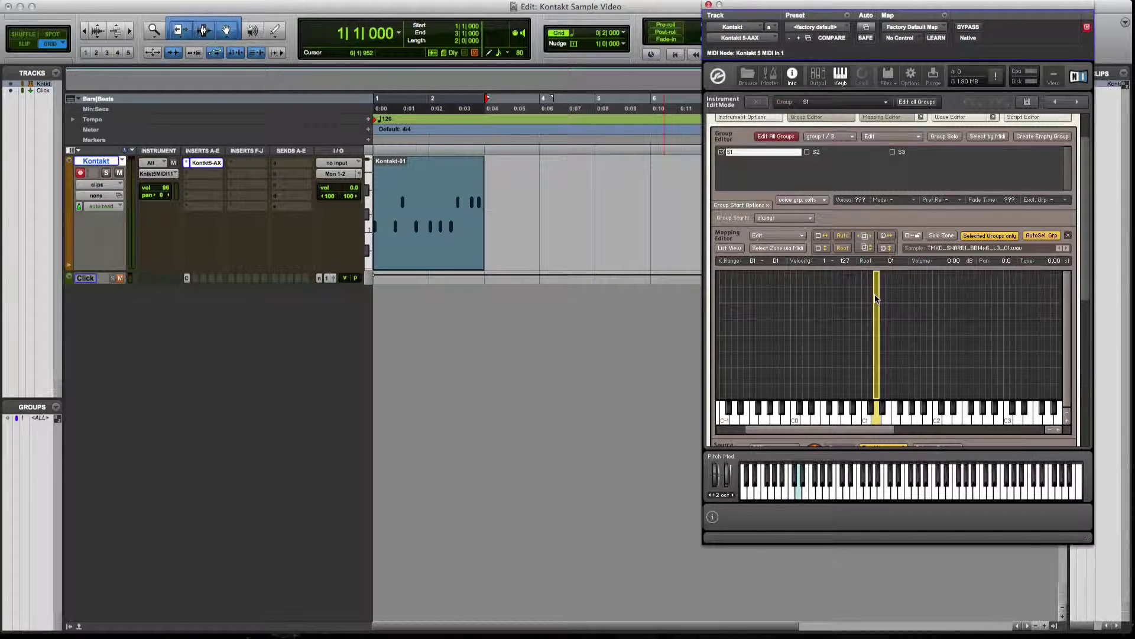
- Set the upper velocity limit of the D1 snare zone to 30
{"action": "mouse_move", "coordinate": [847, 264]}
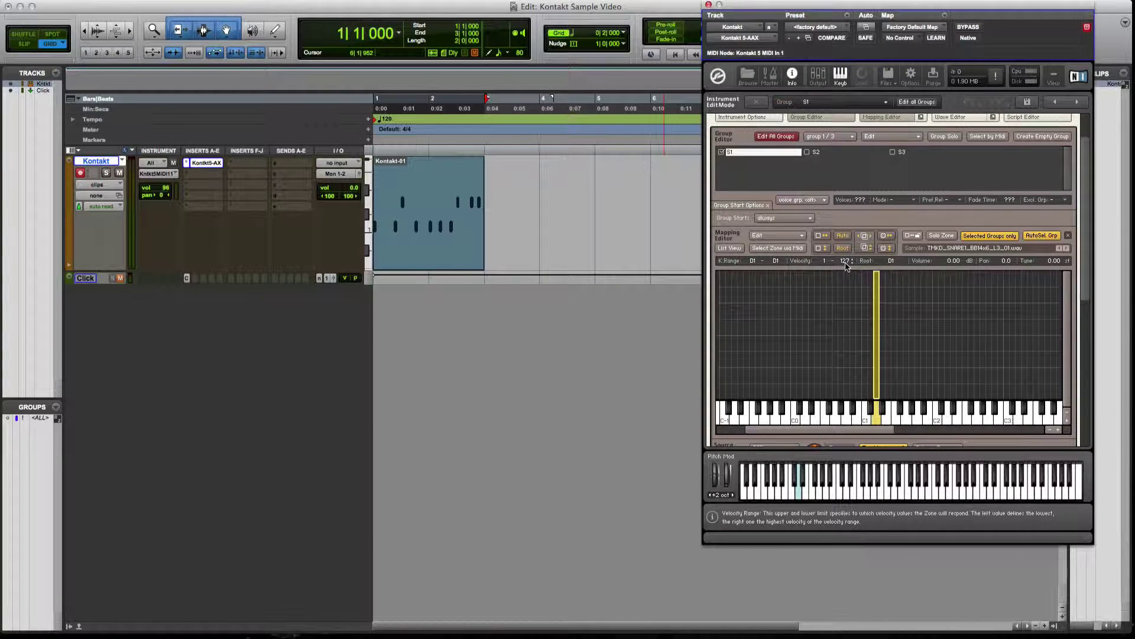
{"action": "double_click", "coordinate": [846, 263]}
{"action": "key", "text": "Return"}
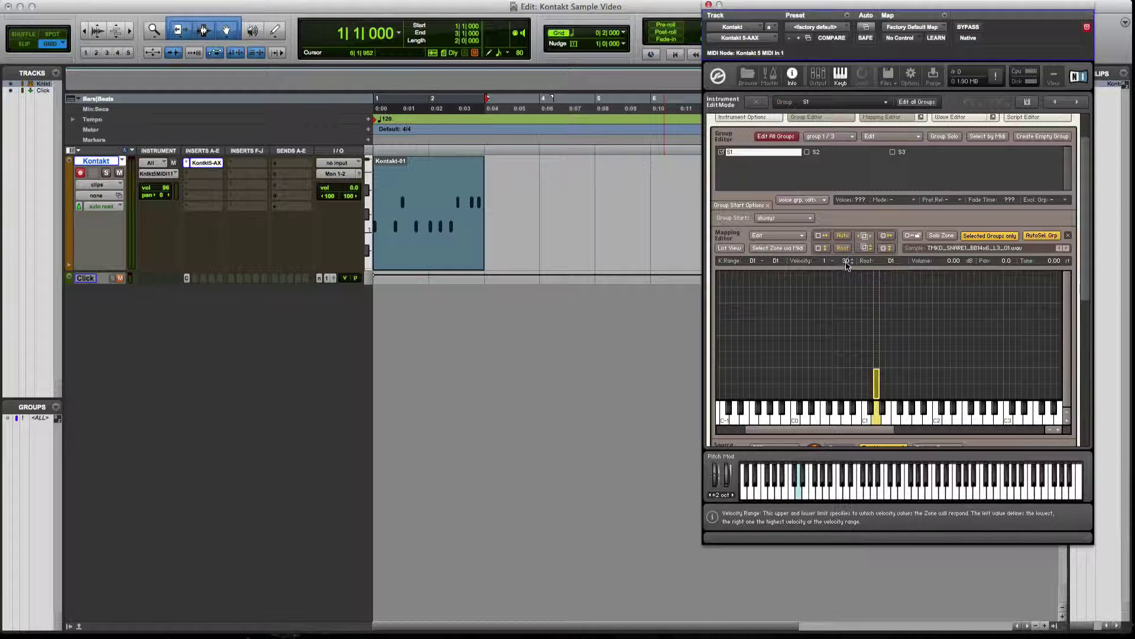
- Play the D1 key repeatedly at different velocities on the on-screen keyboard to test the zone's velocity range
{"action": "left_click", "coordinate": [798, 471]}
{"action": "left_click", "coordinate": [799, 470]}
{"action": "left_click", "coordinate": [799, 473]}
{"action": "left_click", "coordinate": [798, 486]}
{"action": "left_click", "coordinate": [799, 479]}
{"action": "left_click", "coordinate": [799, 480]}
{"action": "left_click", "coordinate": [799, 474]}
{"action": "left_click", "coordinate": [799, 468]}
- Map TMKD_SNARE1_BB14x6_L4_01.wav from Finder to D1 with a velocity range of 31 to 60, directly above the first zone
{"action": "mouse_move", "coordinate": [249, 634]}
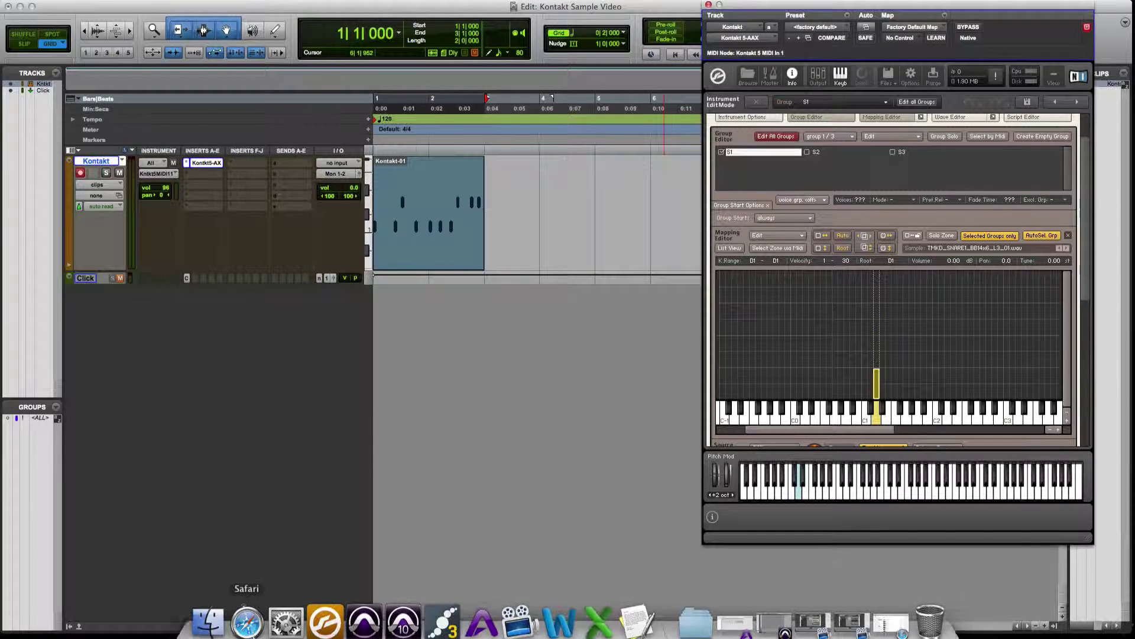
{"action": "left_click", "coordinate": [208, 621]}
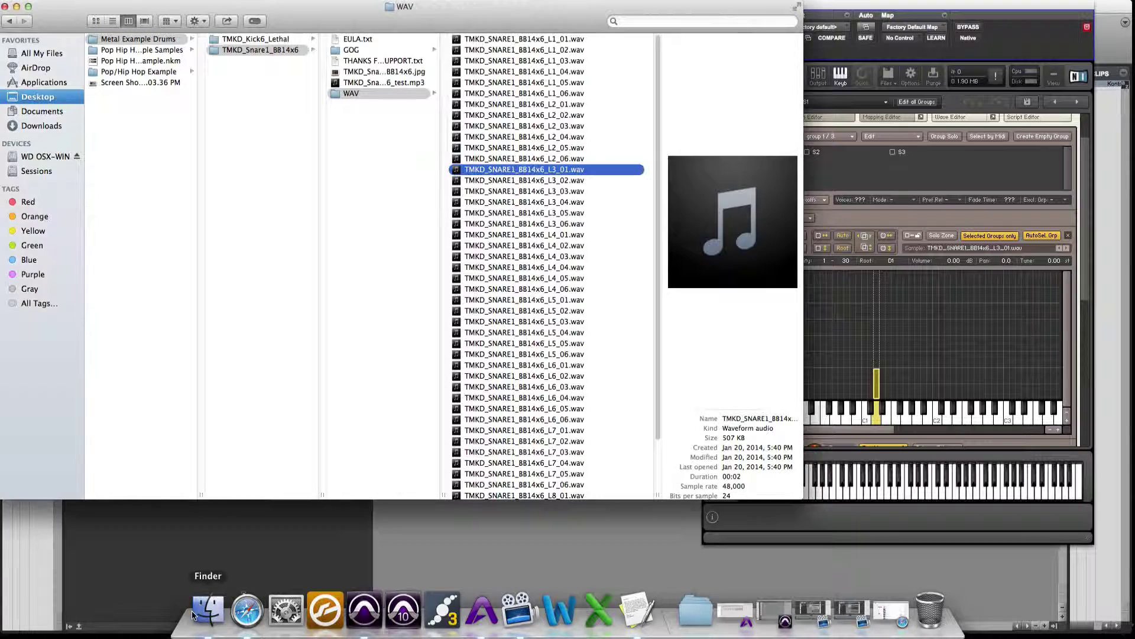
{"action": "left_click", "coordinate": [549, 235]}
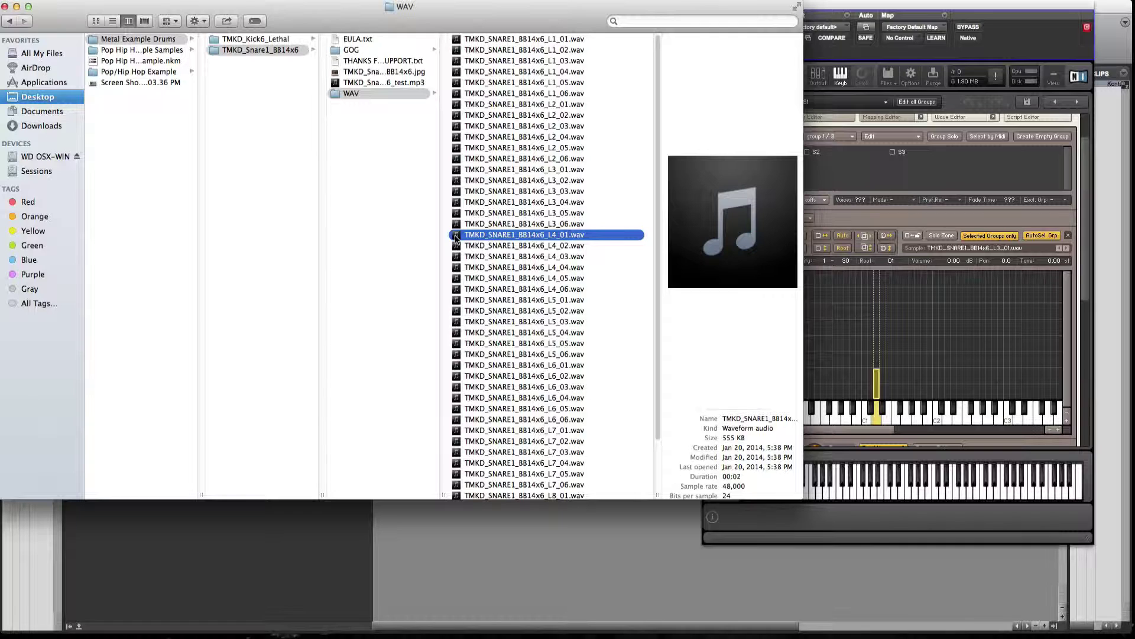
{"action": "left_click_drag", "start_coordinate": [459, 237], "coordinate": [884, 393]}
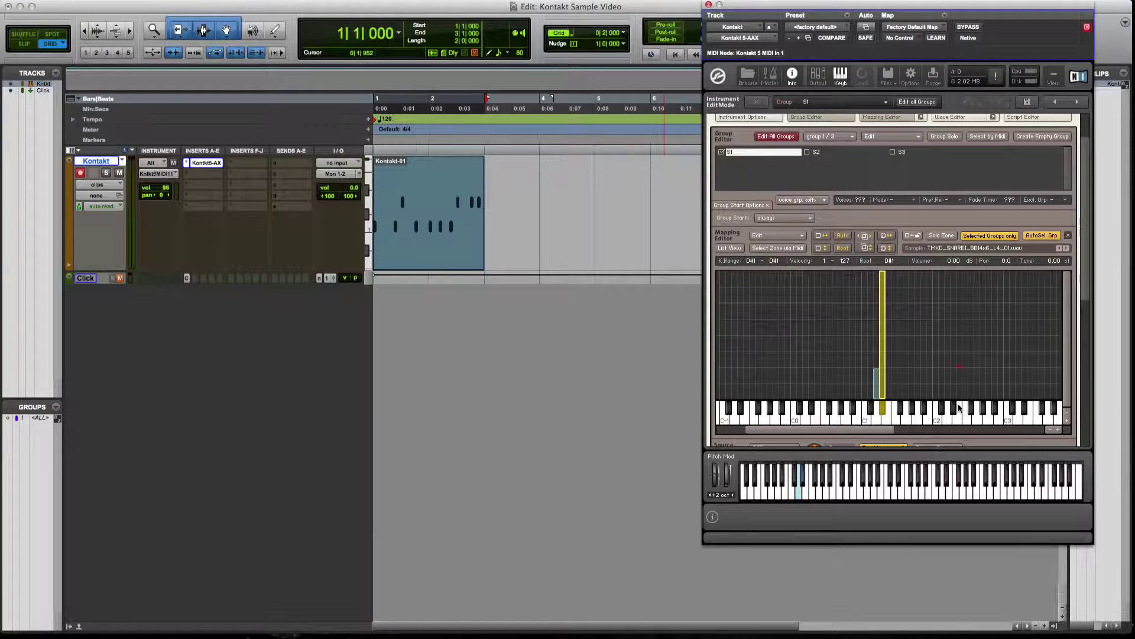
{"action": "left_click", "coordinate": [960, 413]}
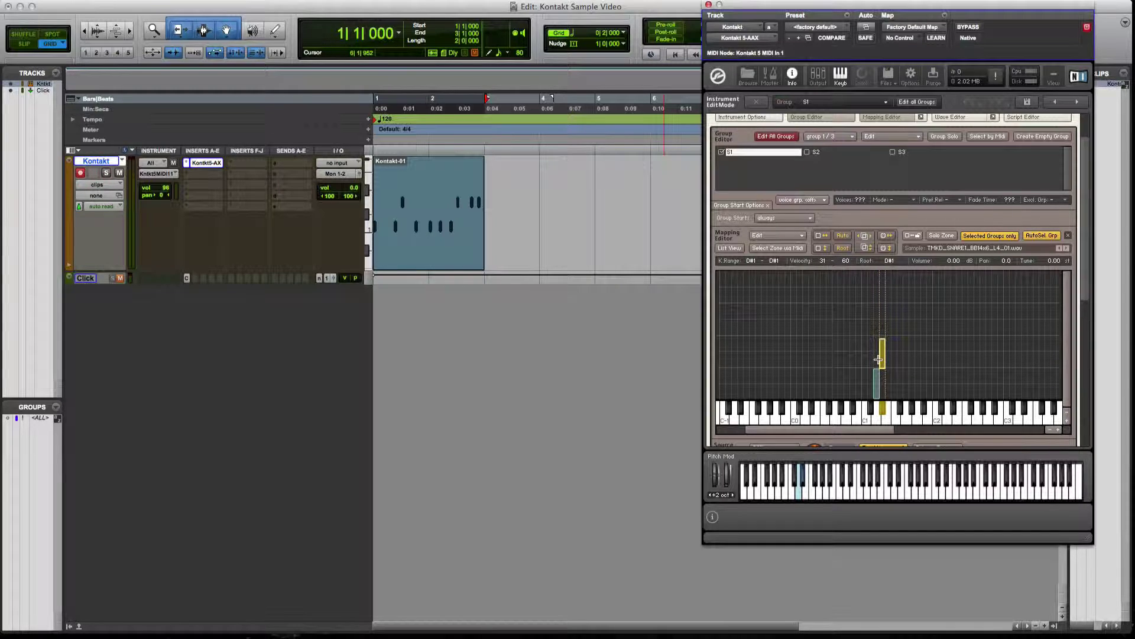
{"action": "left_click_drag", "start_coordinate": [878, 359], "coordinate": [874, 359]}
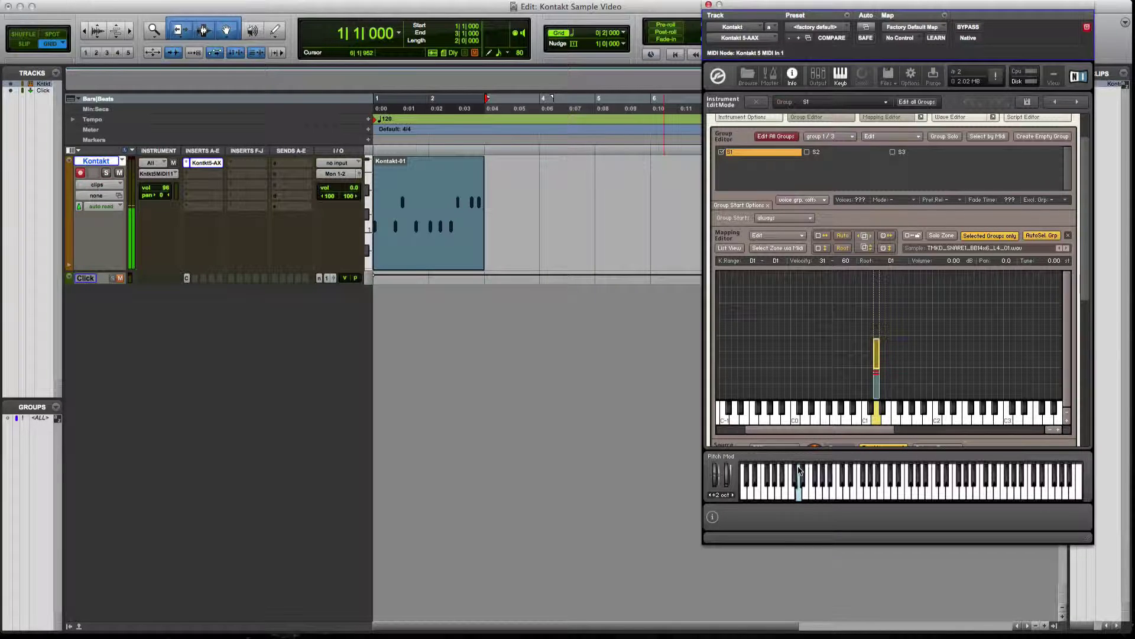
- Play the D1 key at different velocities on the on-screen keyboard to test the two layered snare zones
{"action": "left_click", "coordinate": [800, 471]}
{"action": "left_click", "coordinate": [800, 471]}
{"action": "left_click", "coordinate": [799, 470]}
{"action": "left_click", "coordinate": [799, 469]}
{"action": "left_click", "coordinate": [799, 470]}
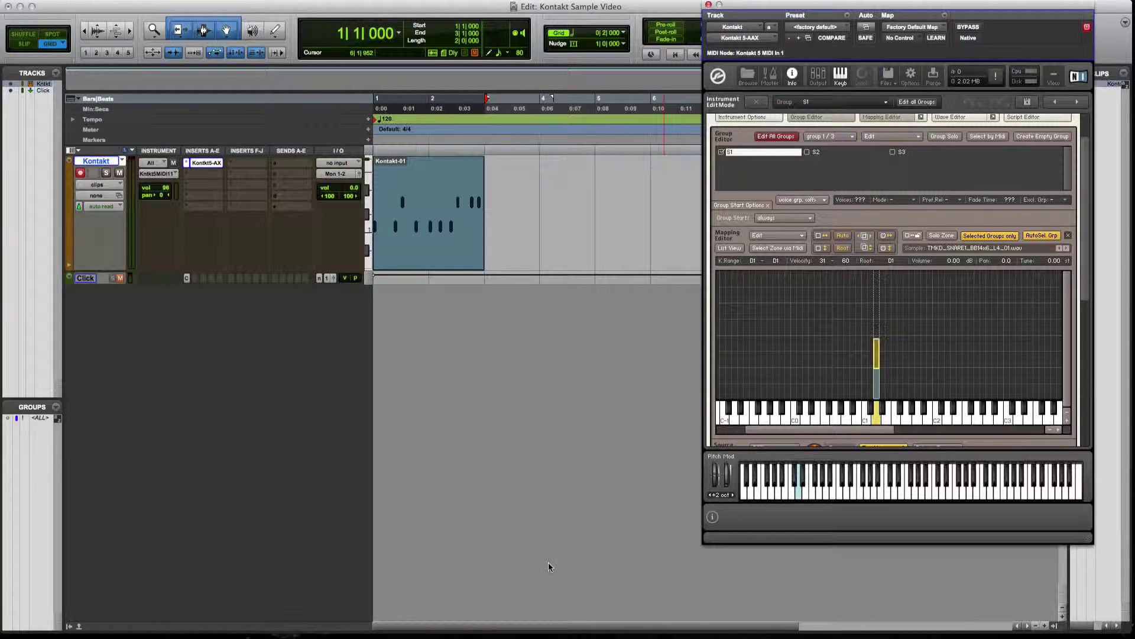
- Add TMKD_SNARE1_BB14x6_L5_05.wav and TMKD_SNARE1_BB14x6_L6_04.wav from Finder to group S1 on free keys above D1
{"action": "mouse_move", "coordinate": [379, 637]}
{"action": "left_click", "coordinate": [201, 614]}
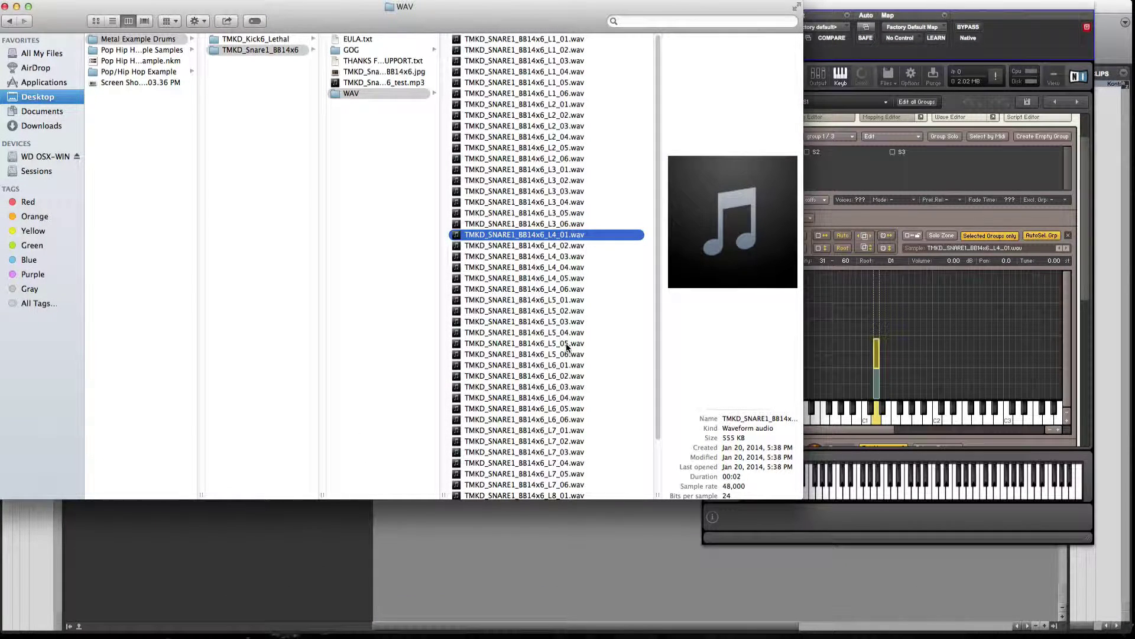
{"action": "left_click", "coordinate": [545, 345]}
{"action": "left_click_drag", "start_coordinate": [545, 347], "coordinate": [886, 366]}
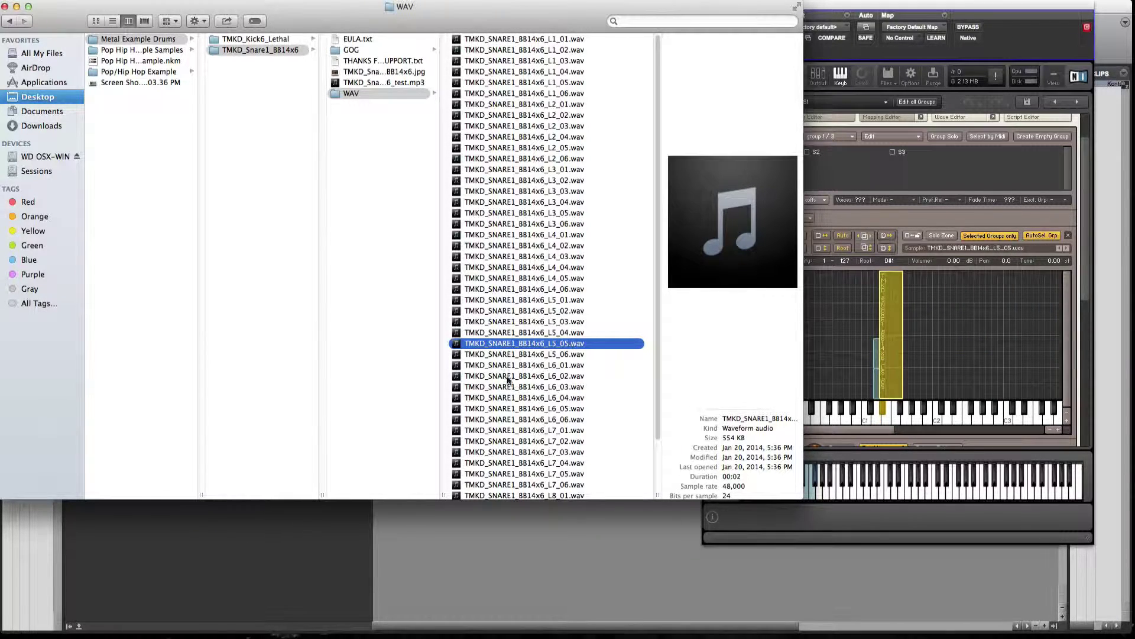
{"action": "left_click", "coordinate": [527, 398]}
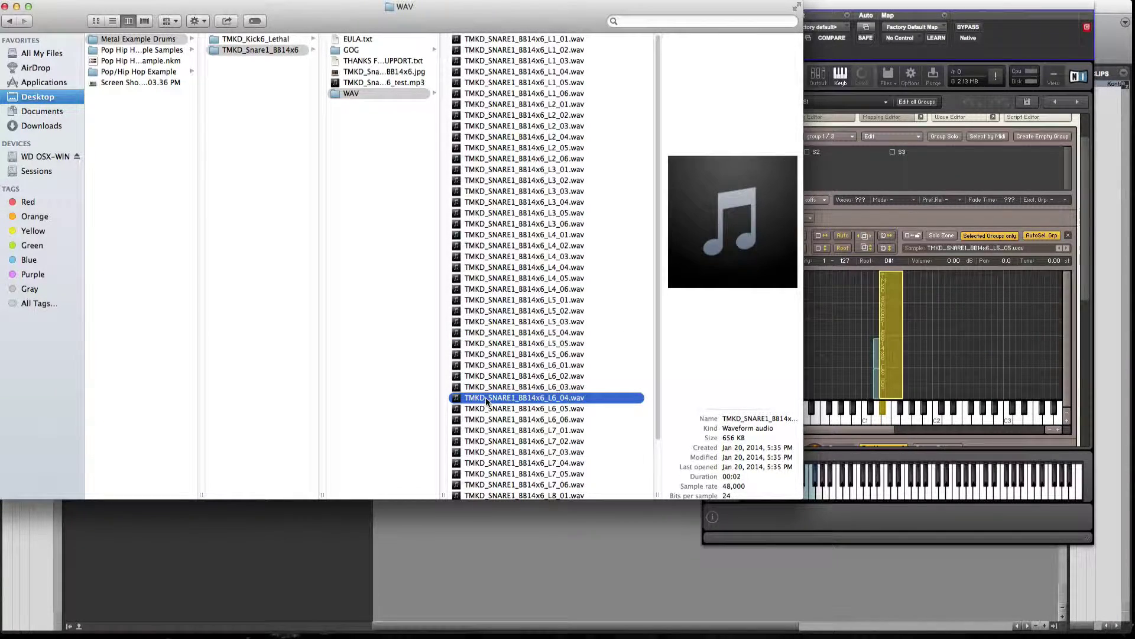
{"action": "left_click_drag", "start_coordinate": [466, 399], "coordinate": [908, 384]}
{"action": "scroll", "coordinate": [576, 473], "scroll_direction": "down", "scroll_amount": 1}
{"action": "left_click", "coordinate": [531, 457]}
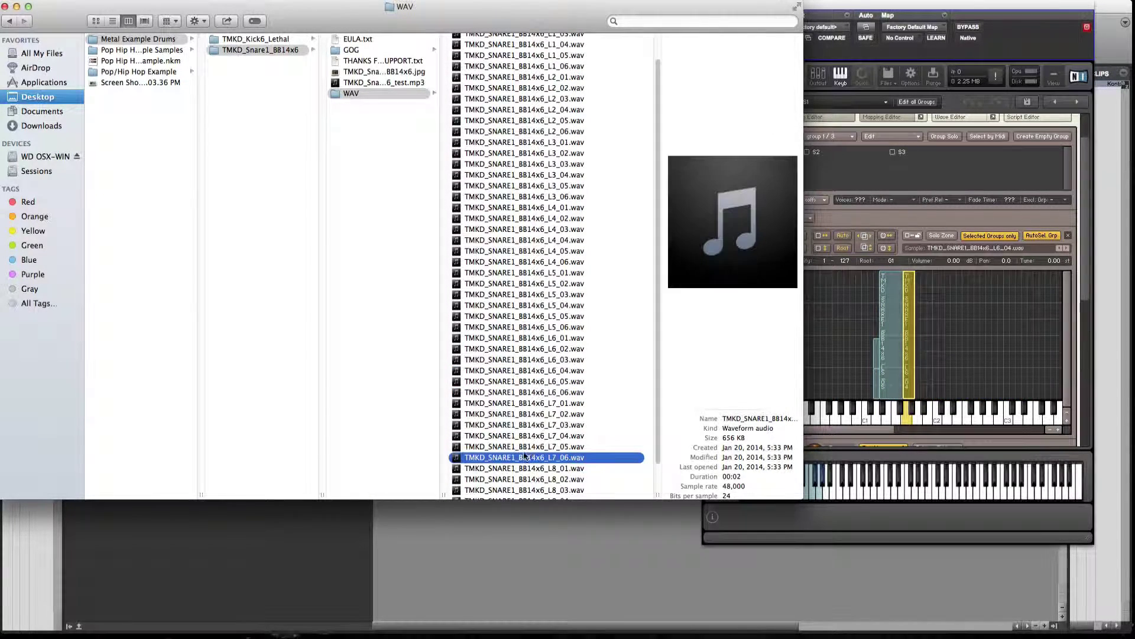
{"action": "left_click_drag", "start_coordinate": [531, 458], "coordinate": [598, 456]}
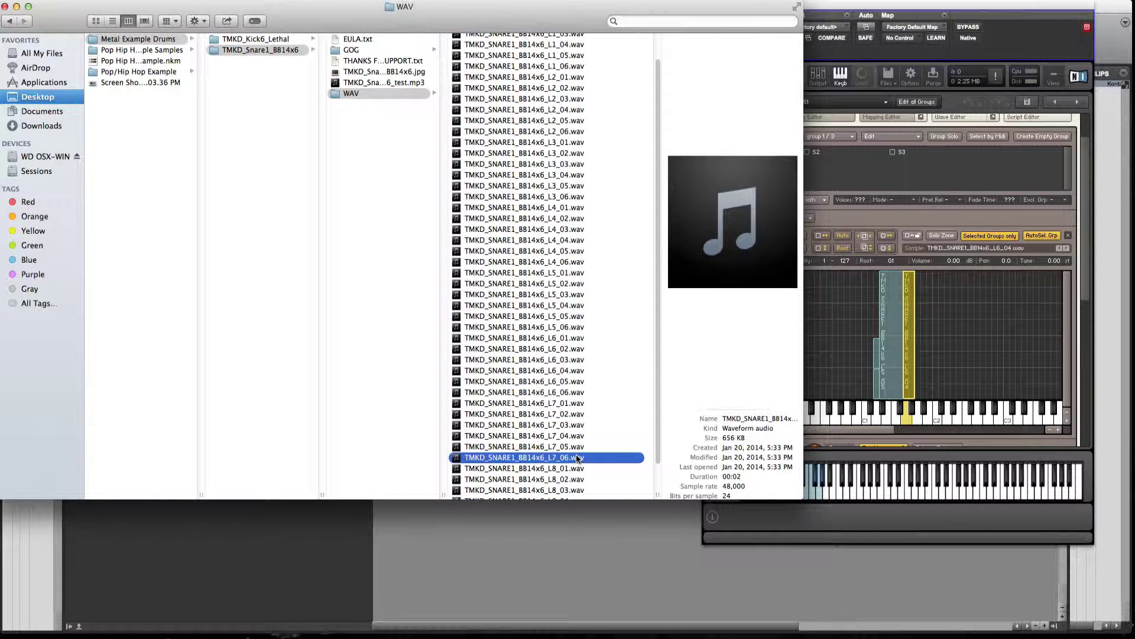
- In Kontakt, narrow the L5_05 snare zone to one key, move it to D1 and set its velocity range to 61 to 90
{"action": "left_click", "coordinate": [916, 365]}
{"action": "left_click", "coordinate": [894, 361]}
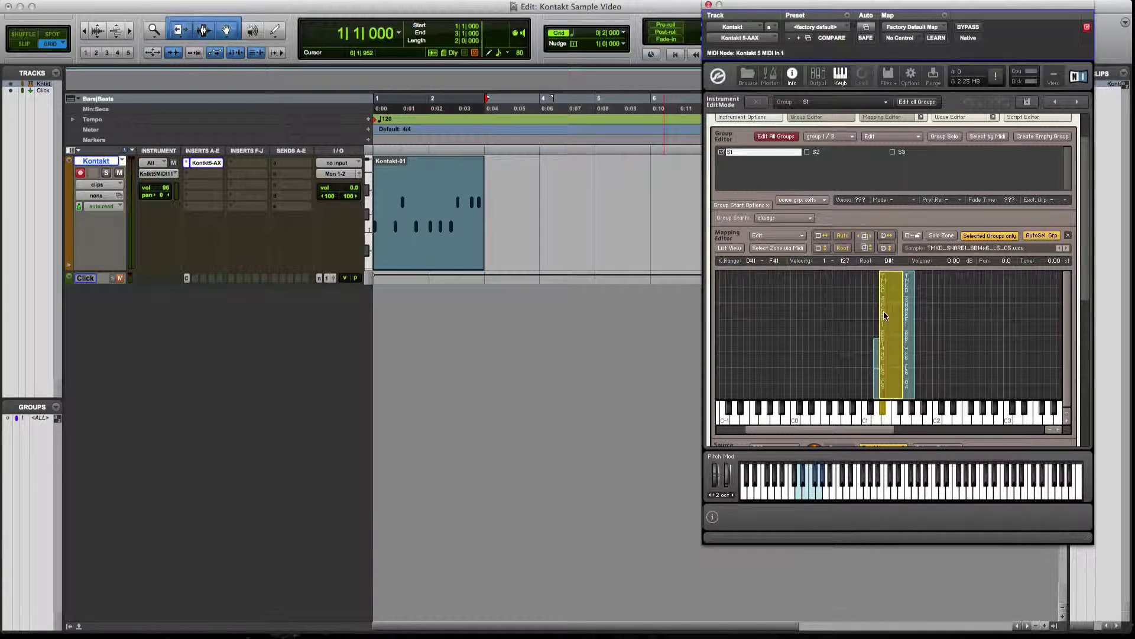
{"action": "left_click_drag", "start_coordinate": [901, 313], "coordinate": [885, 315]}
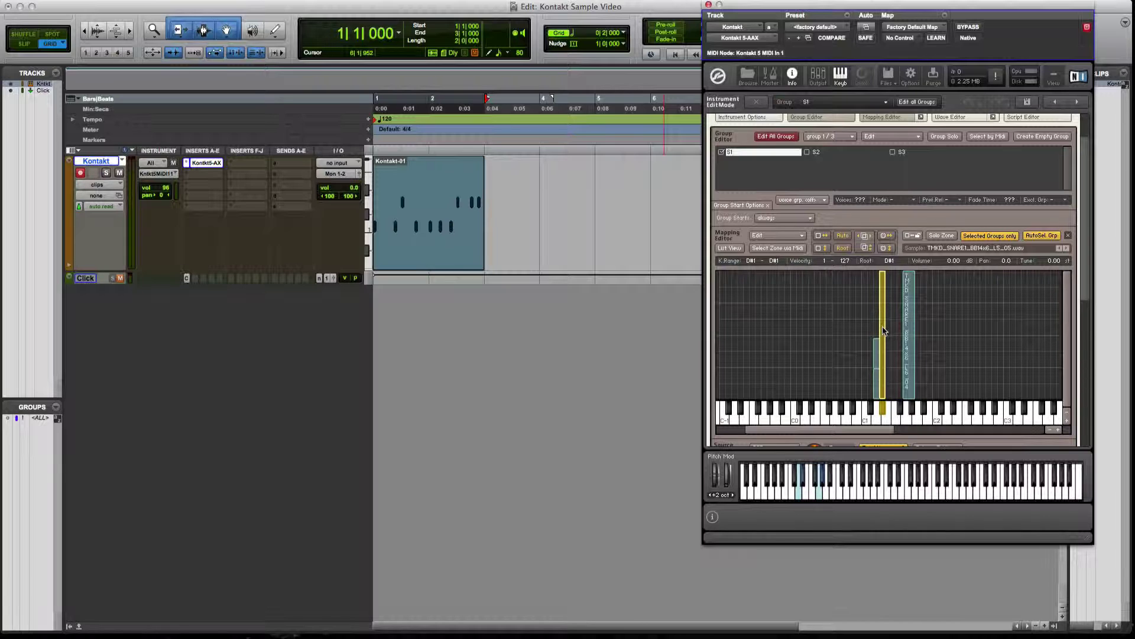
{"action": "double_click", "coordinate": [826, 261]}
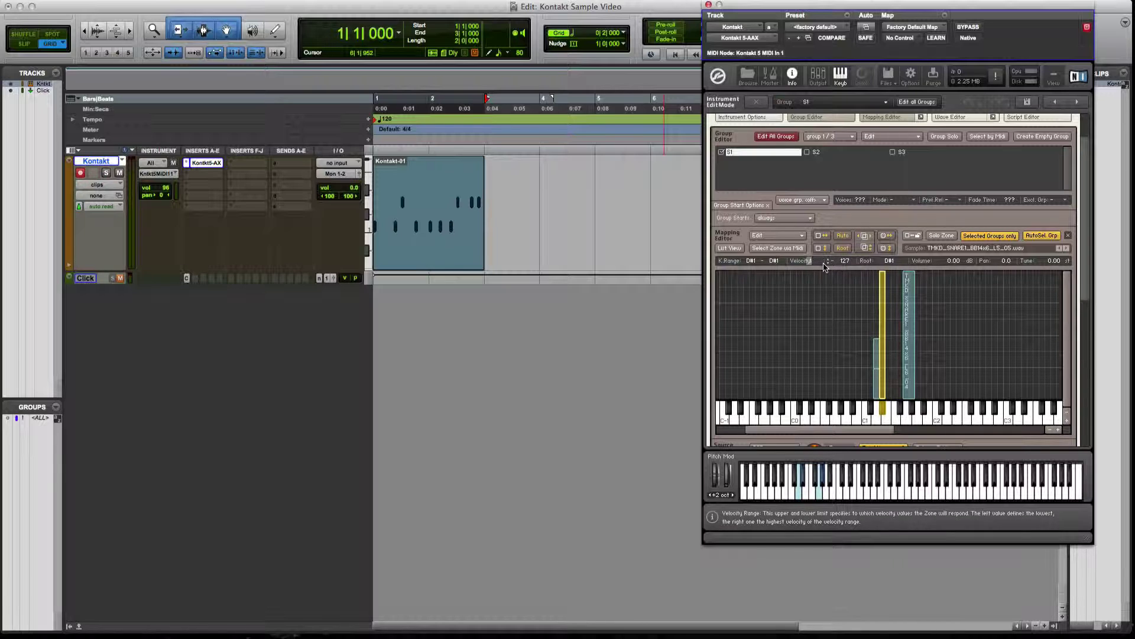
{"action": "type", "text": "61"}
{"action": "key", "text": "Return"}
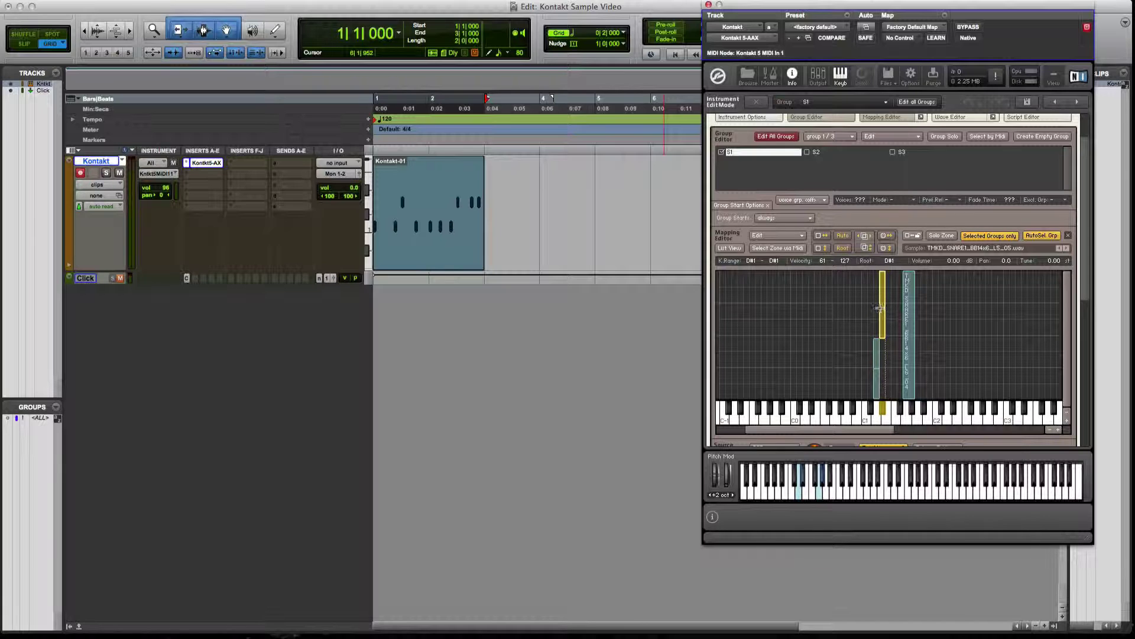
{"action": "left_click_drag", "start_coordinate": [884, 312], "coordinate": [878, 312]}
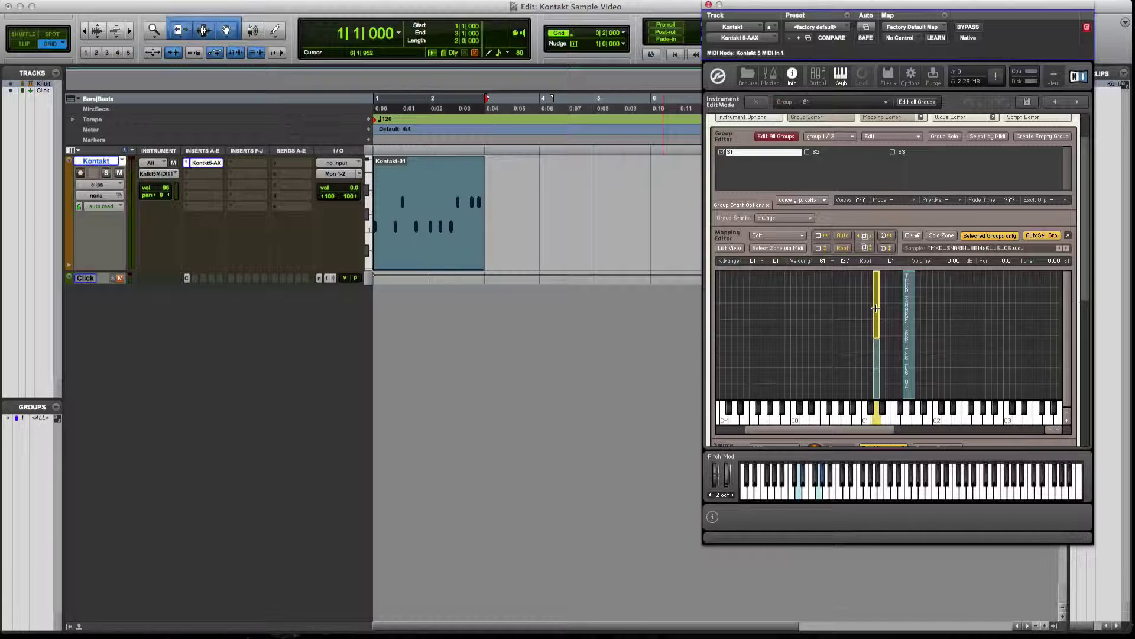
{"action": "double_click", "coordinate": [843, 261]}
{"action": "type", "text": "90"}
{"action": "key", "text": "Return"}
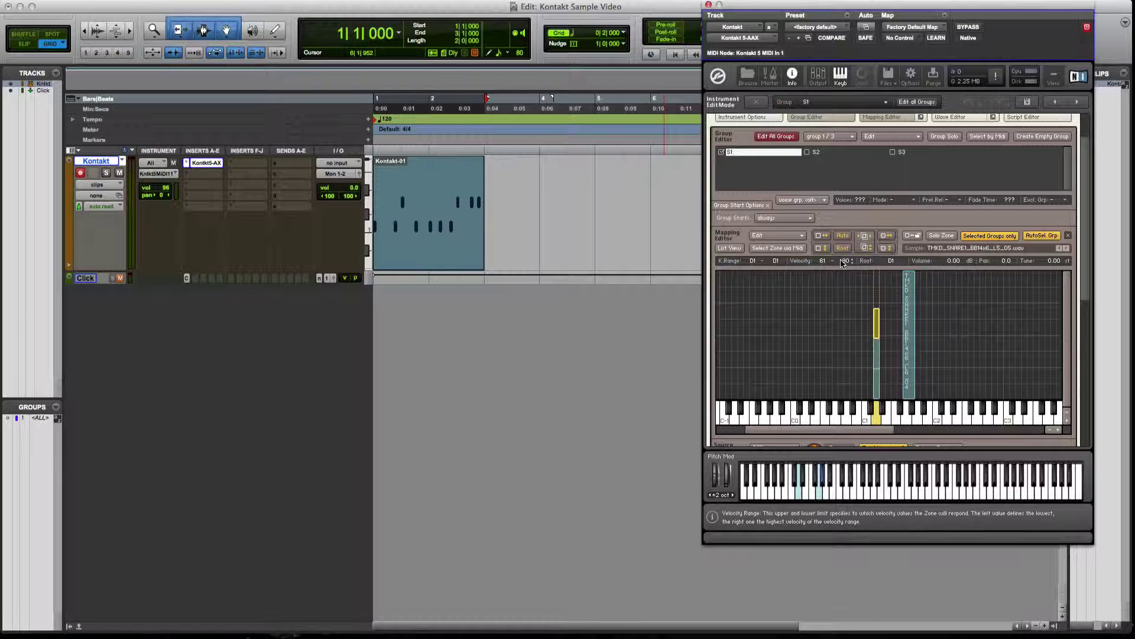
- Set the L6_04 snare zone's lower velocity limit to 91 and place it on key D1 above the other zones
{"action": "left_click", "coordinate": [909, 303]}
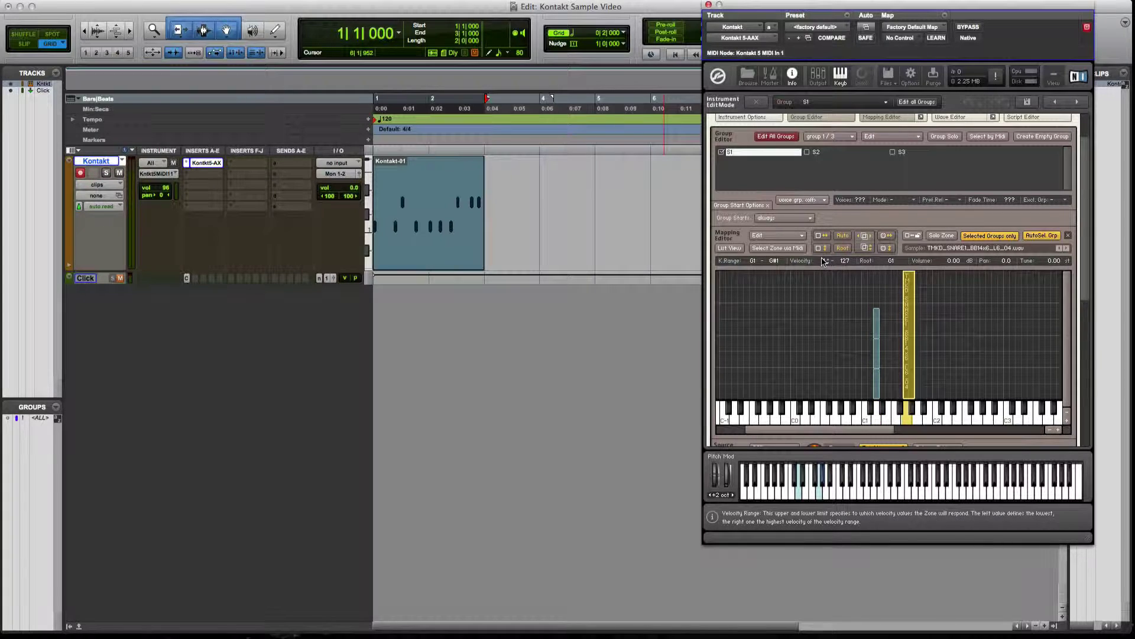
{"action": "type", "text": "91"}
{"action": "key", "text": "Return"}
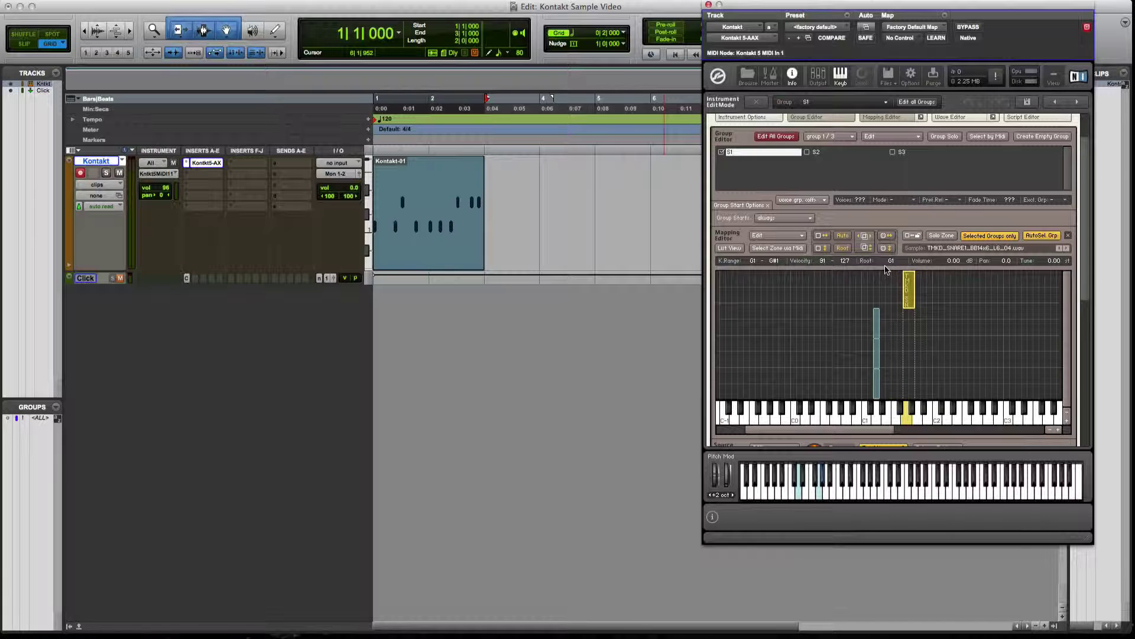
{"action": "left_click_drag", "start_coordinate": [910, 297], "coordinate": [878, 292]}
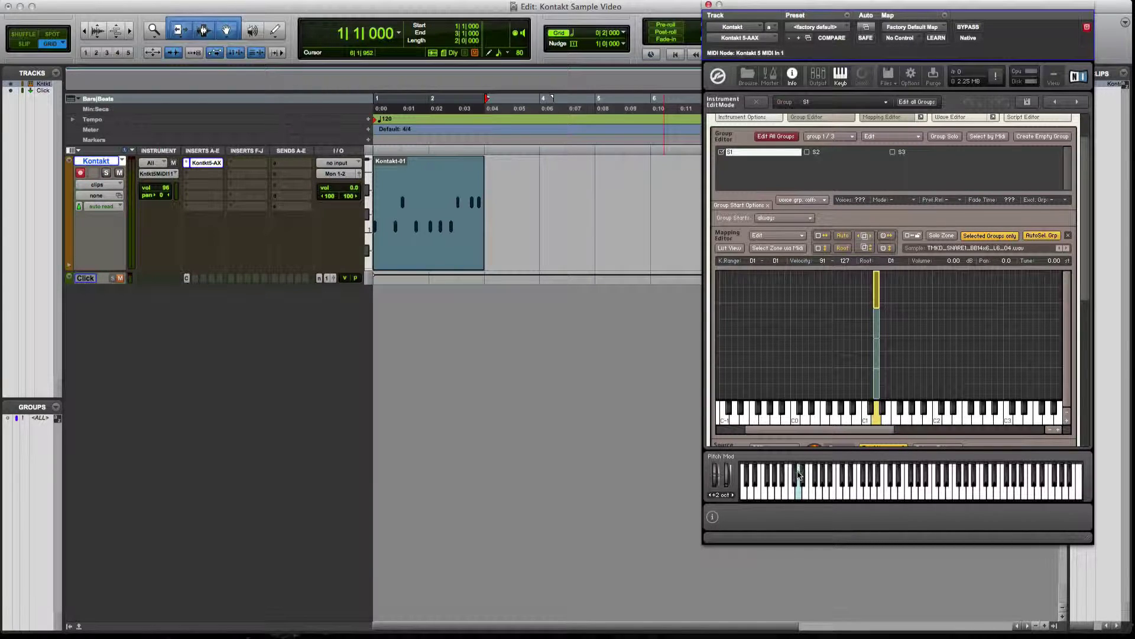
- Play the D1 key from soft to hard on the on-screen keyboard to test all four velocity layers
{"action": "left_click", "coordinate": [799, 479]}
{"action": "left_click", "coordinate": [799, 469]}
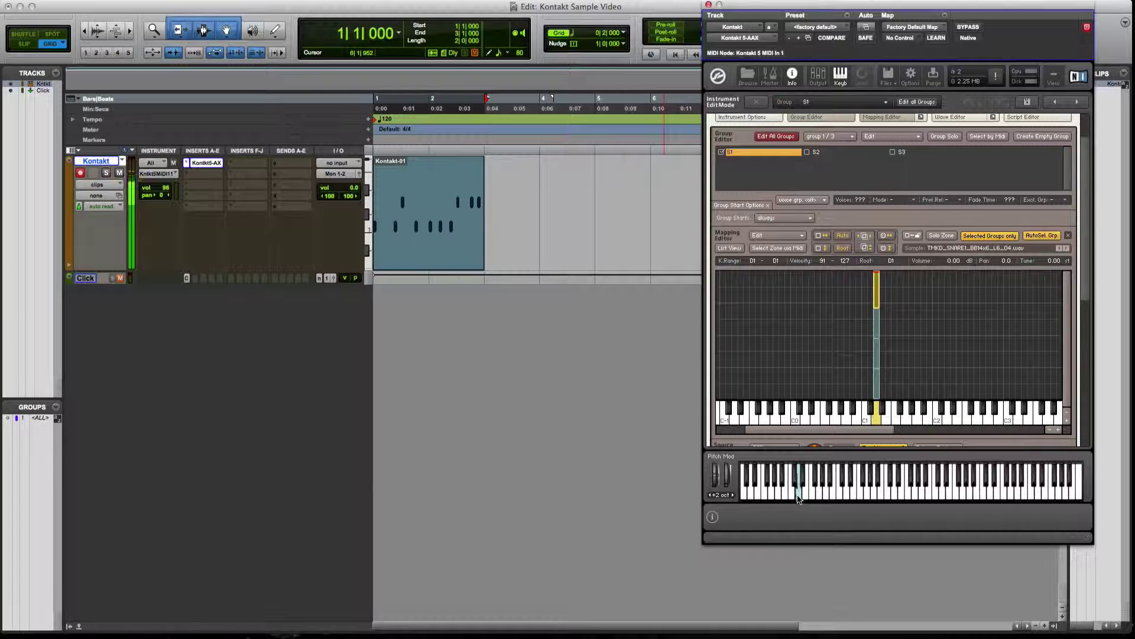
{"action": "left_click", "coordinate": [799, 471]}
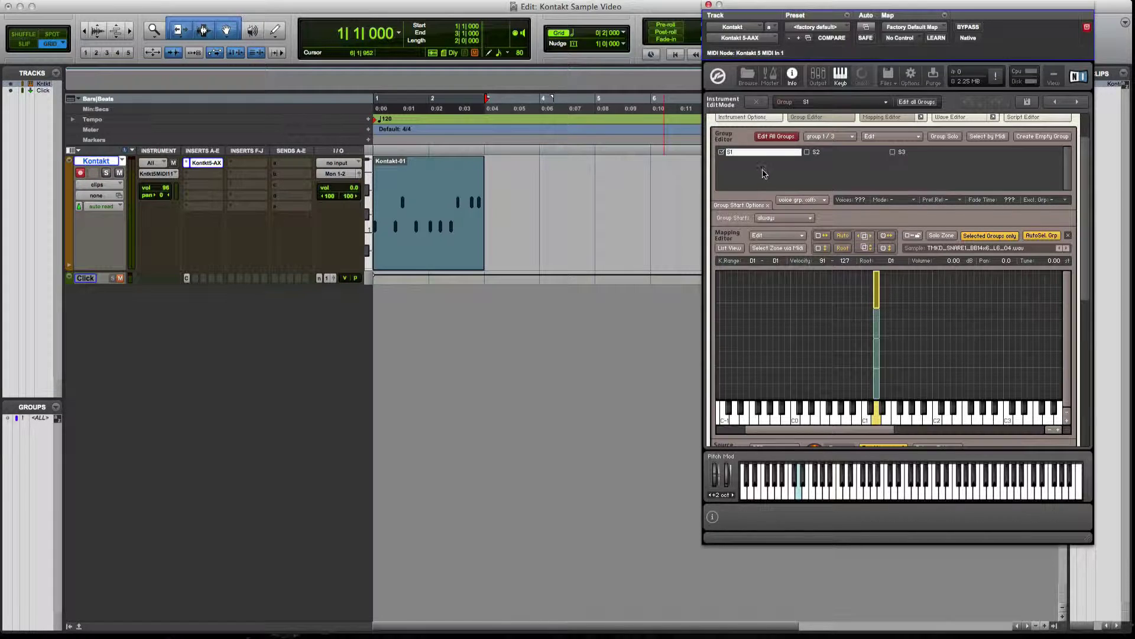
- Compare the mappings of groups S1 and S2, and leave group S2 selected for editing
{"action": "left_click", "coordinate": [819, 153]}
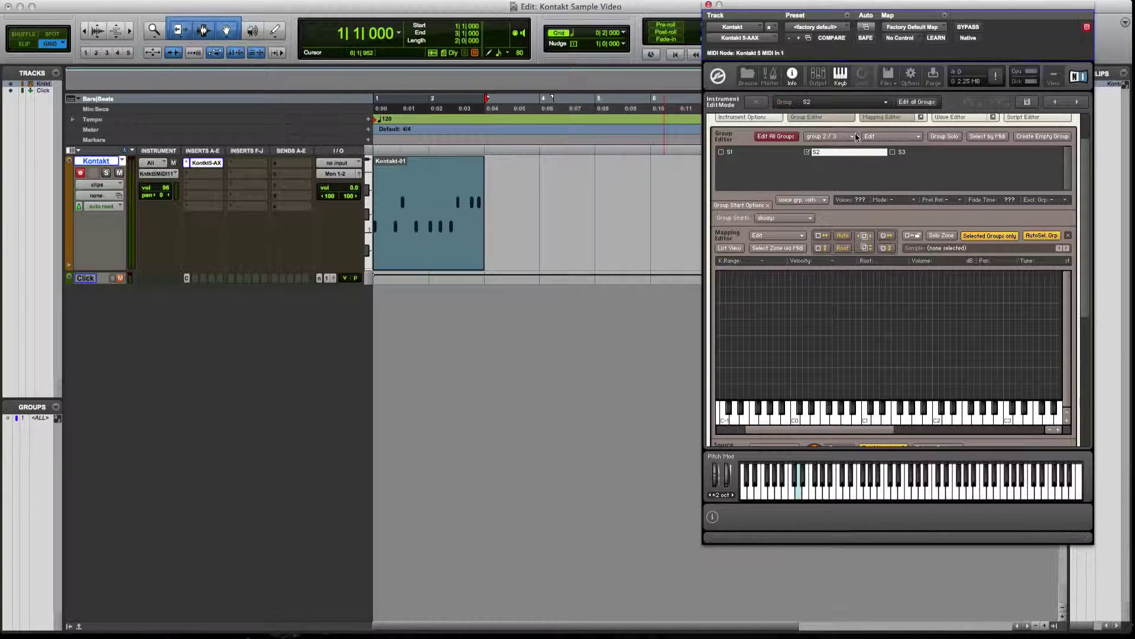
{"action": "left_click", "coordinate": [736, 153]}
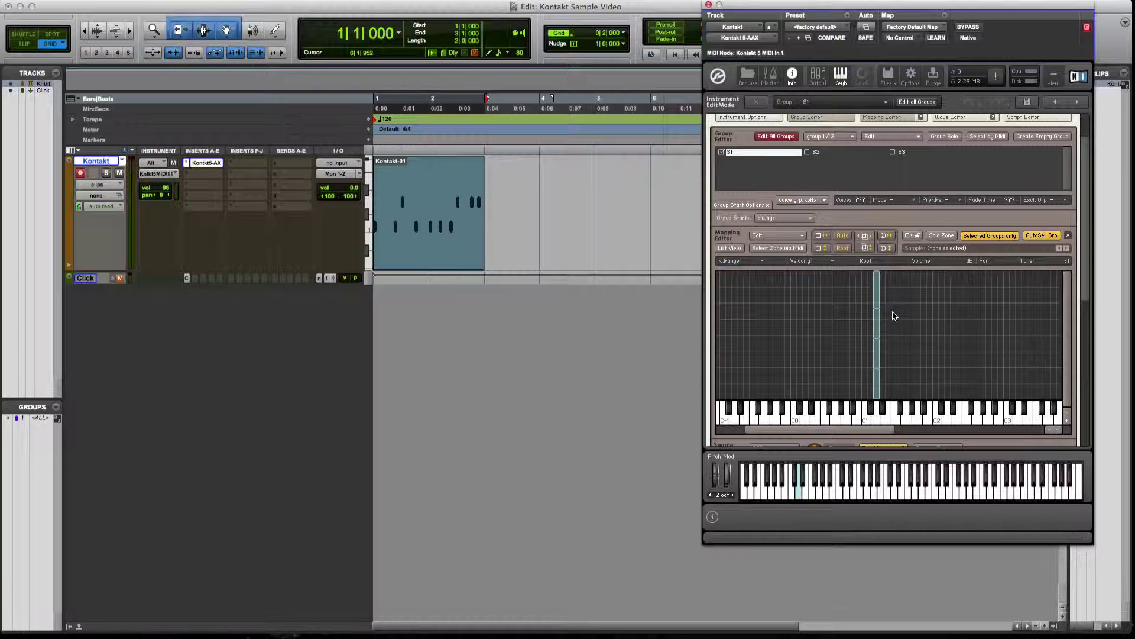
{"action": "left_click", "coordinate": [817, 151]}
- Add TMKD_SNARE1_BB14x6_L1_05.wav from Finder to group S2 and narrow its zone to key D1
{"action": "mouse_move", "coordinate": [414, 636]}
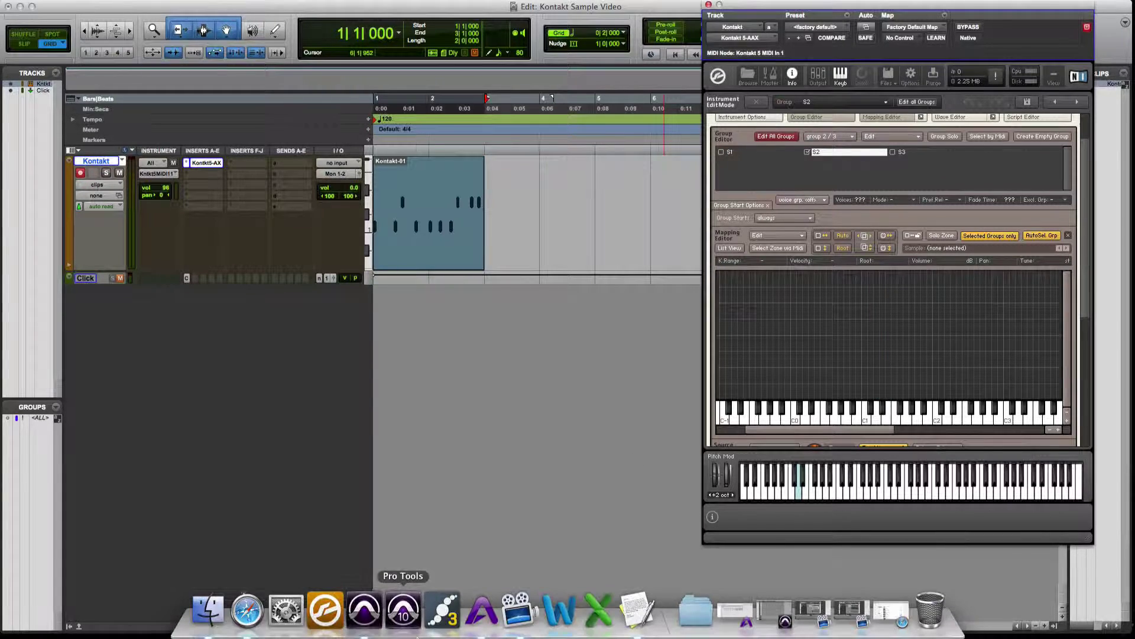
{"action": "left_click", "coordinate": [206, 613]}
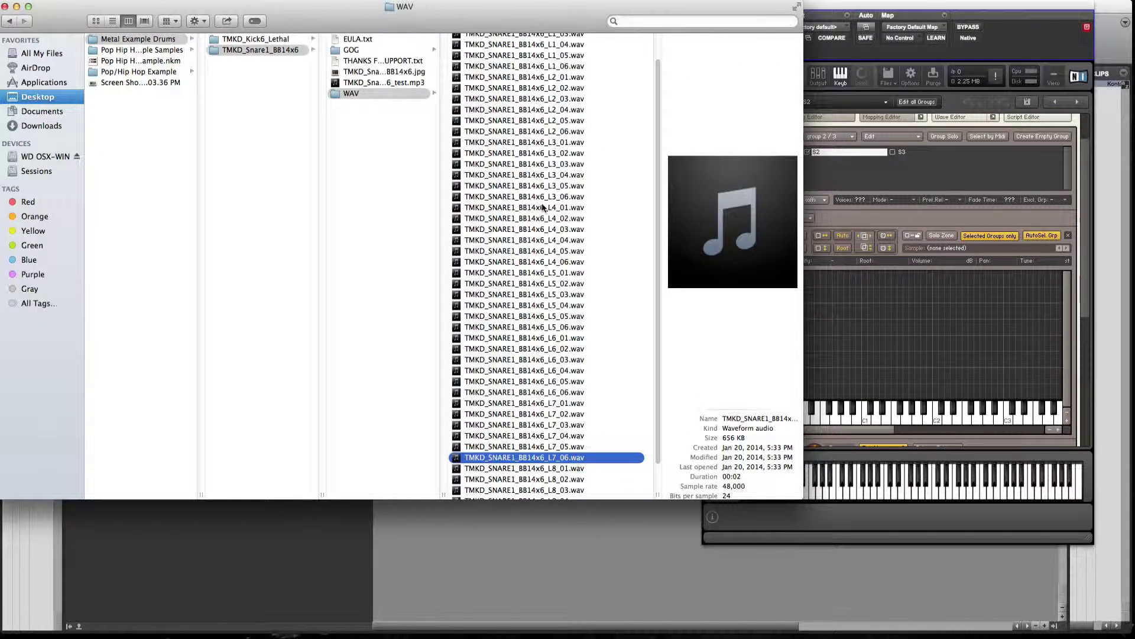
{"action": "scroll", "coordinate": [550, 220], "scroll_direction": "up", "scroll_amount": 2}
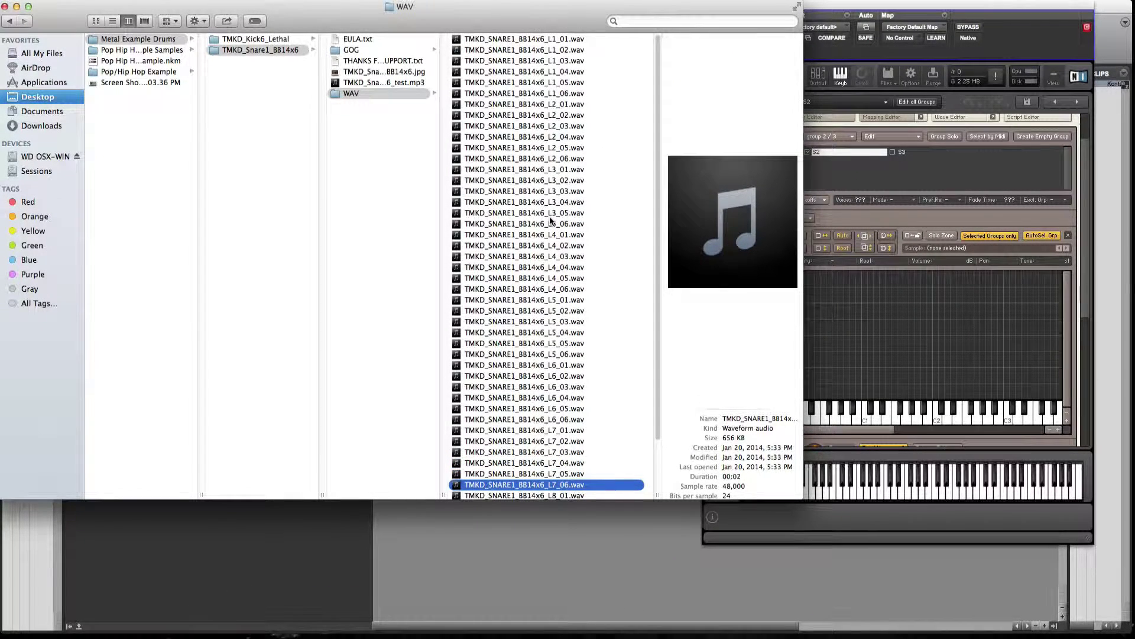
{"action": "left_click", "coordinate": [566, 84]}
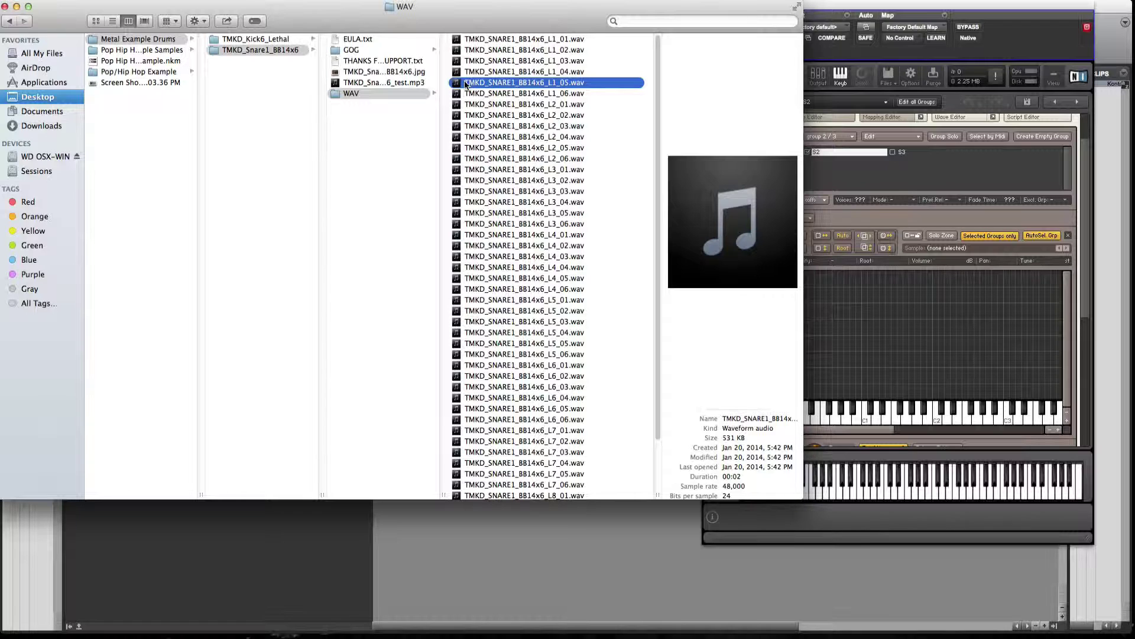
{"action": "left_click_drag", "start_coordinate": [456, 86], "coordinate": [879, 390]}
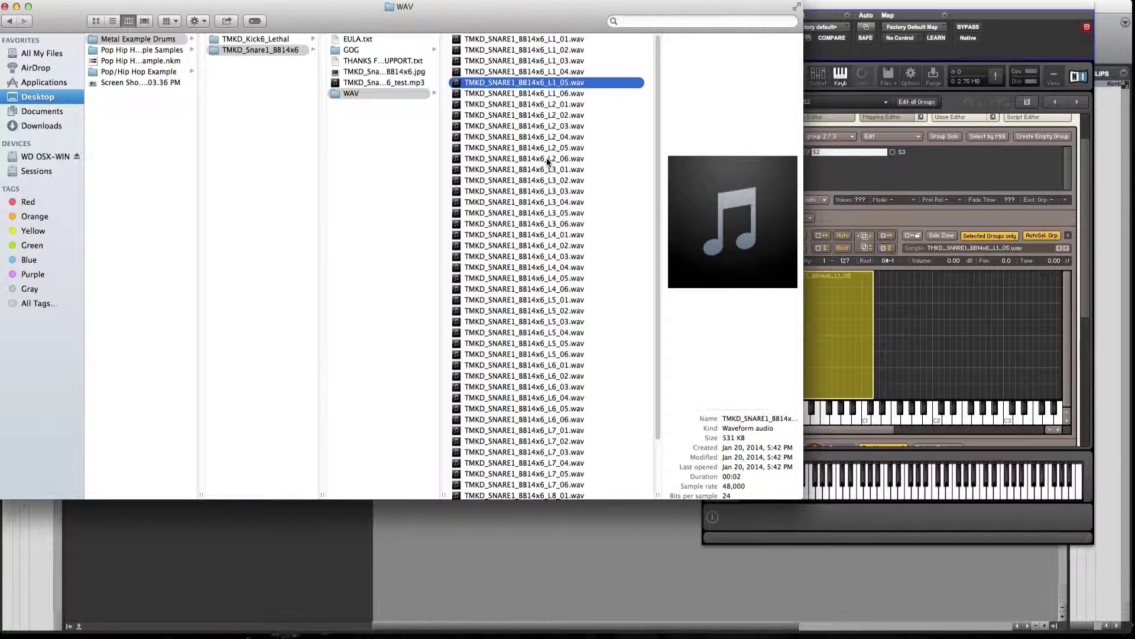
{"action": "left_click", "coordinate": [857, 357]}
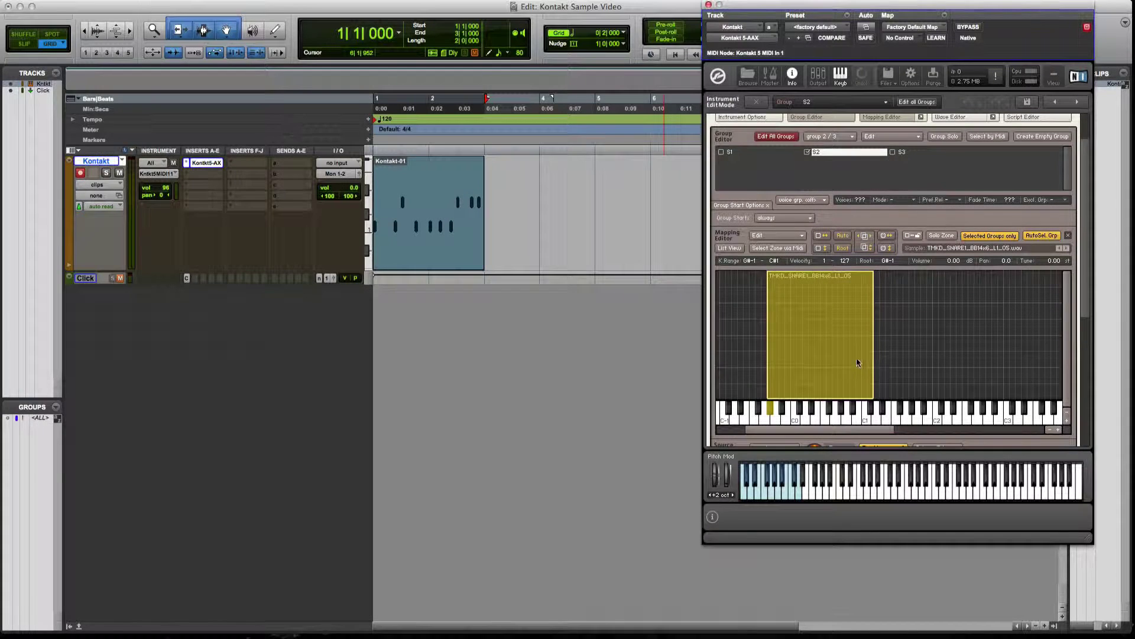
{"action": "mouse_move", "coordinate": [847, 358]}
{"action": "left_mouse_down"}
{"action": "mouse_move", "coordinate": [948, 357]}
{"action": "mouse_move", "coordinate": [854, 347]}
{"action": "left_mouse_up"}
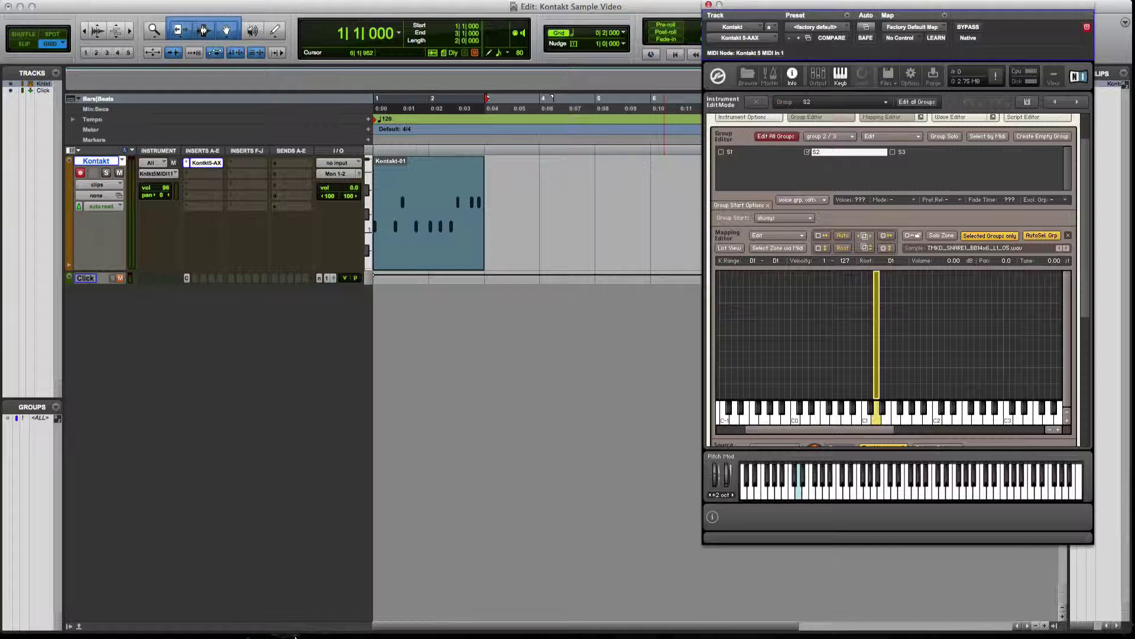
- Add TMKD_SNARE1_BB14x6_L2_06.wav from Finder to group S2 on the keys just above the D1 zone
{"action": "mouse_move", "coordinate": [296, 636]}
{"action": "left_click", "coordinate": [208, 613]}
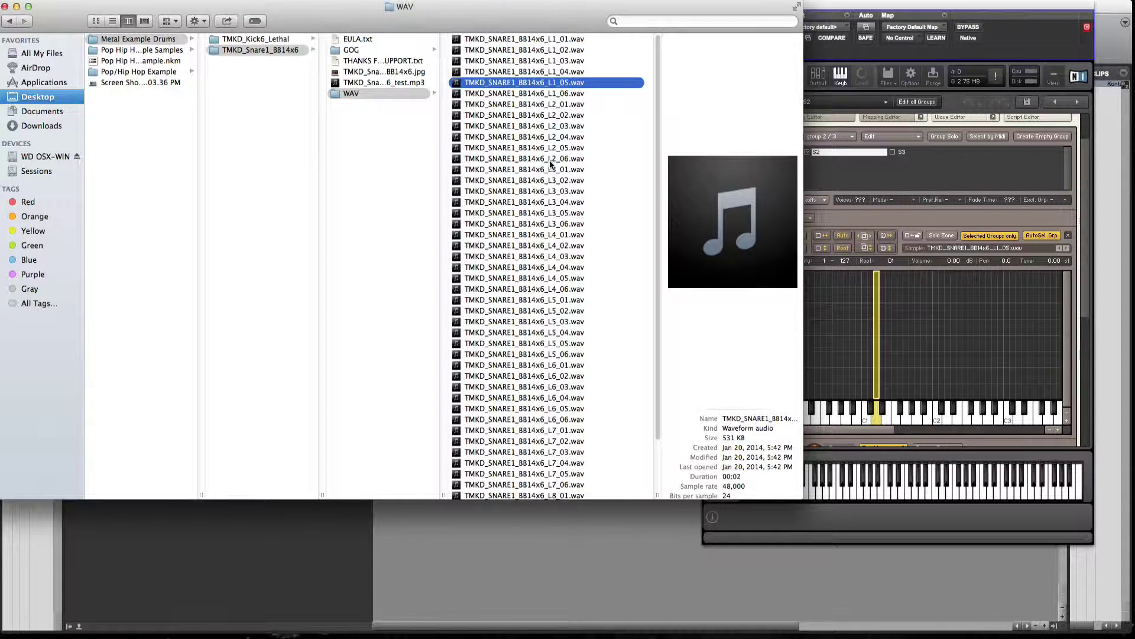
{"action": "left_click", "coordinate": [568, 159]}
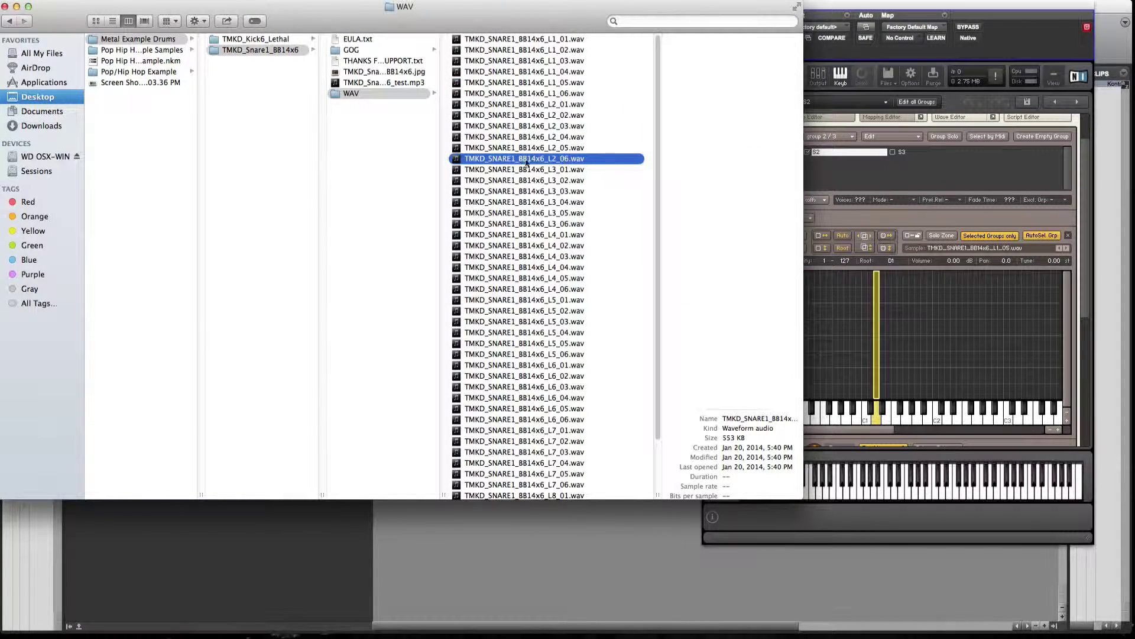
{"action": "left_click_drag", "start_coordinate": [568, 159], "coordinate": [887, 307]}
{"action": "scroll", "coordinate": [498, 264], "scroll_direction": "down", "scroll_amount": 1}
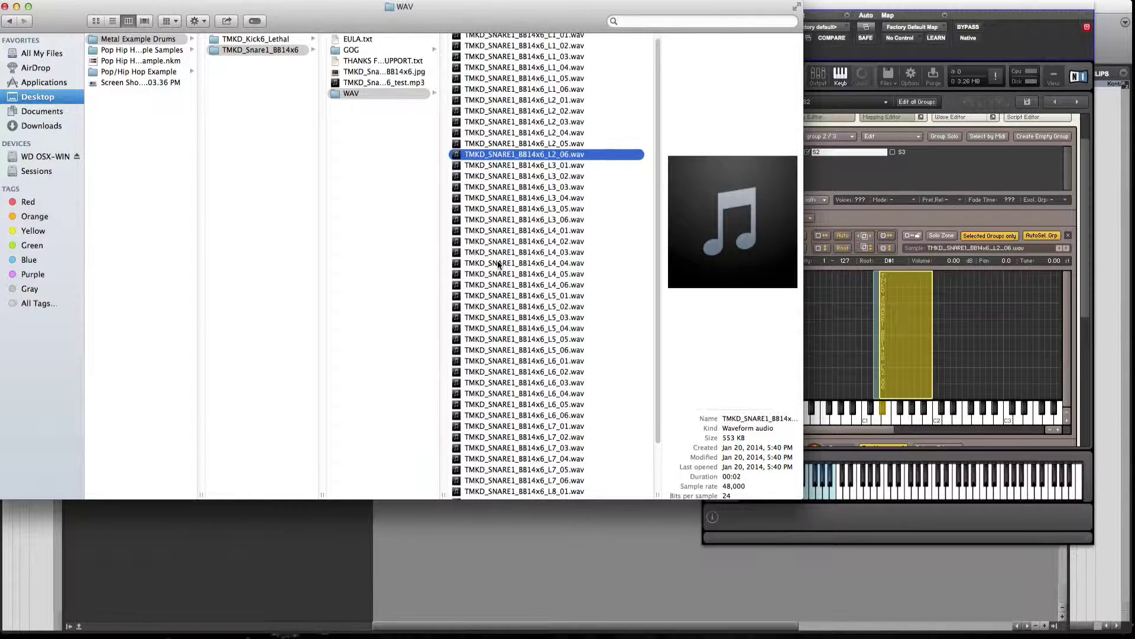
- Select both snare zones in group S2 and delete them from the mapping
{"action": "left_click", "coordinate": [978, 283]}
{"action": "left_click_drag", "start_coordinate": [946, 319], "coordinate": [843, 327]}
{"action": "key", "text": "Delete"}
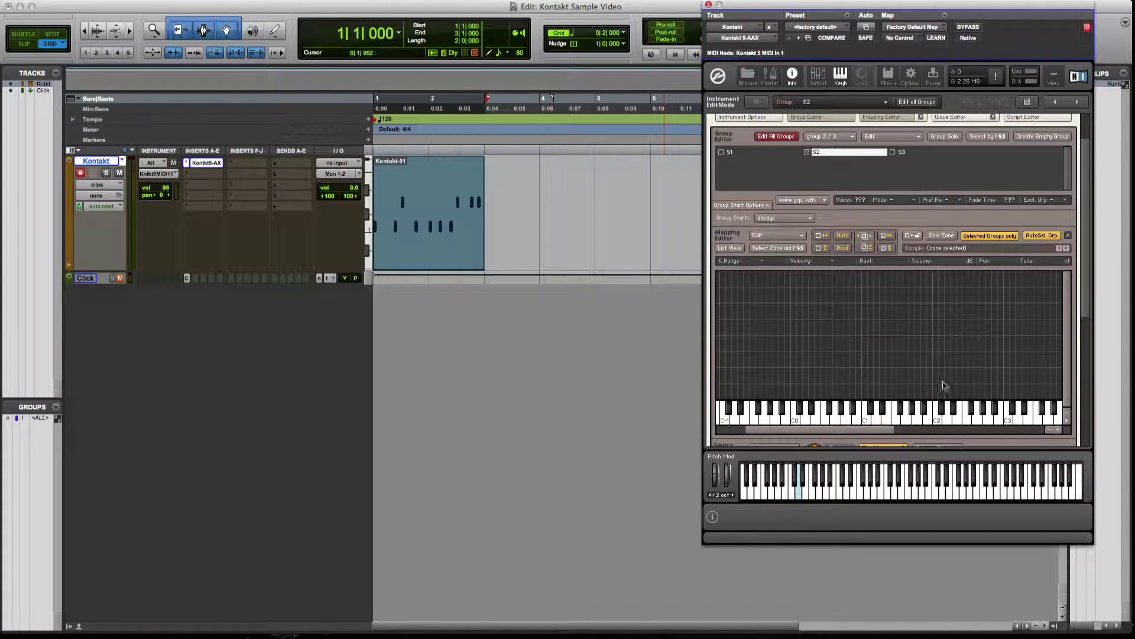
- Add the snare samples L3_06, L4_06, L5_02 and L6_03 from Finder to group S2, side by side from key D1 upward
{"action": "left_click", "coordinate": [246, 611]}
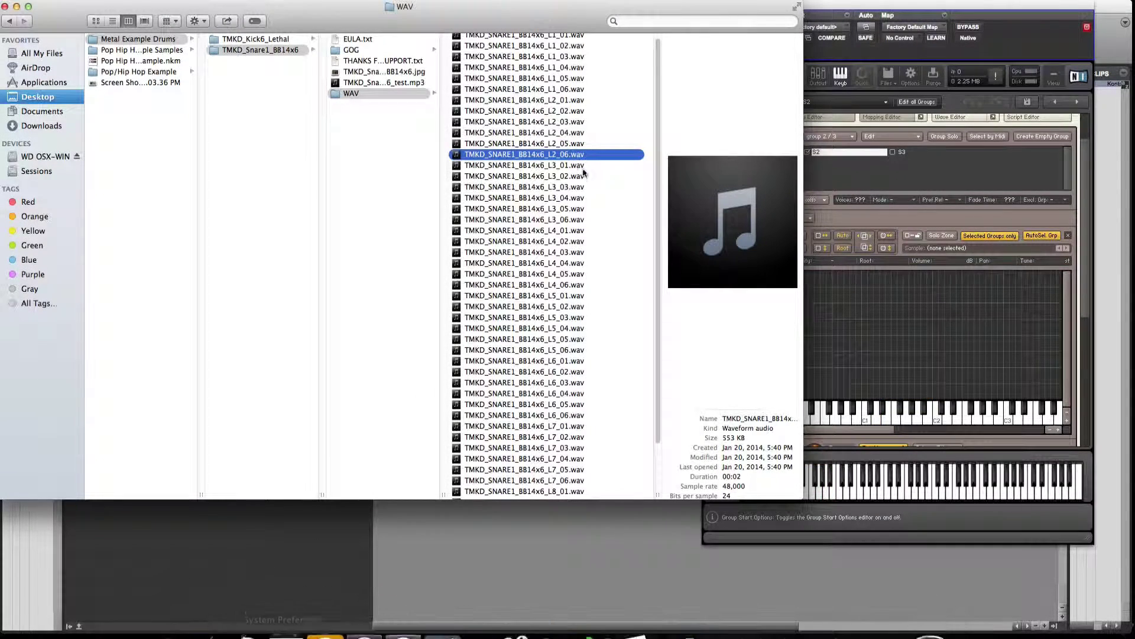
{"action": "scroll", "coordinate": [564, 229], "scroll_direction": "down", "scroll_amount": 1}
{"action": "left_click", "coordinate": [545, 218]}
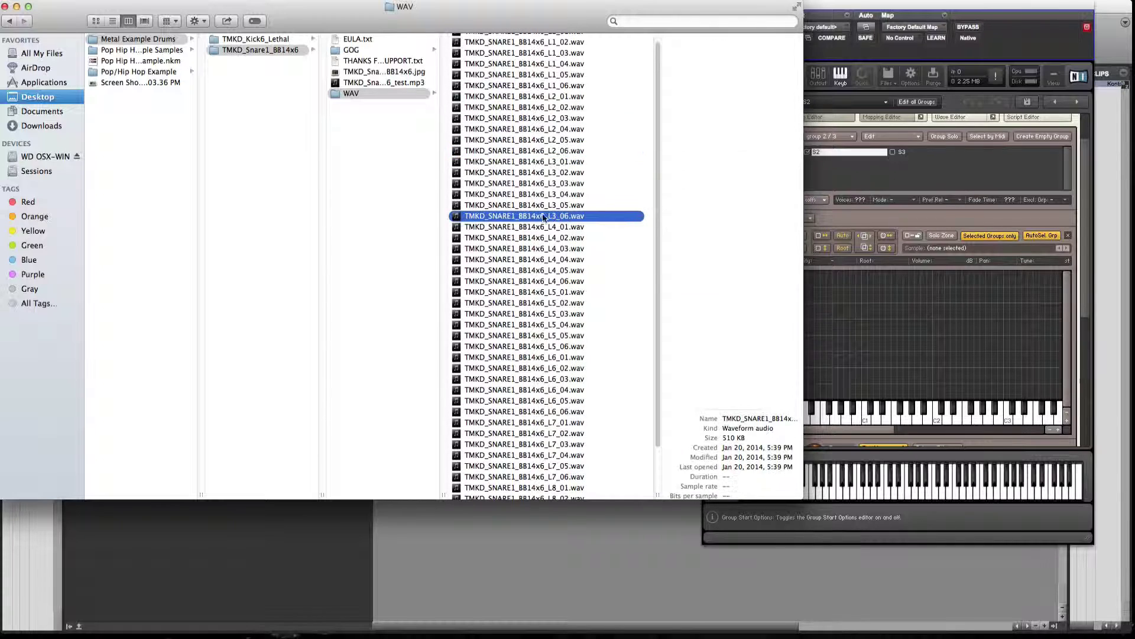
{"action": "left_click_drag", "start_coordinate": [467, 220], "coordinate": [875, 380]}
{"action": "left_click_drag", "start_coordinate": [467, 282], "coordinate": [890, 361]}
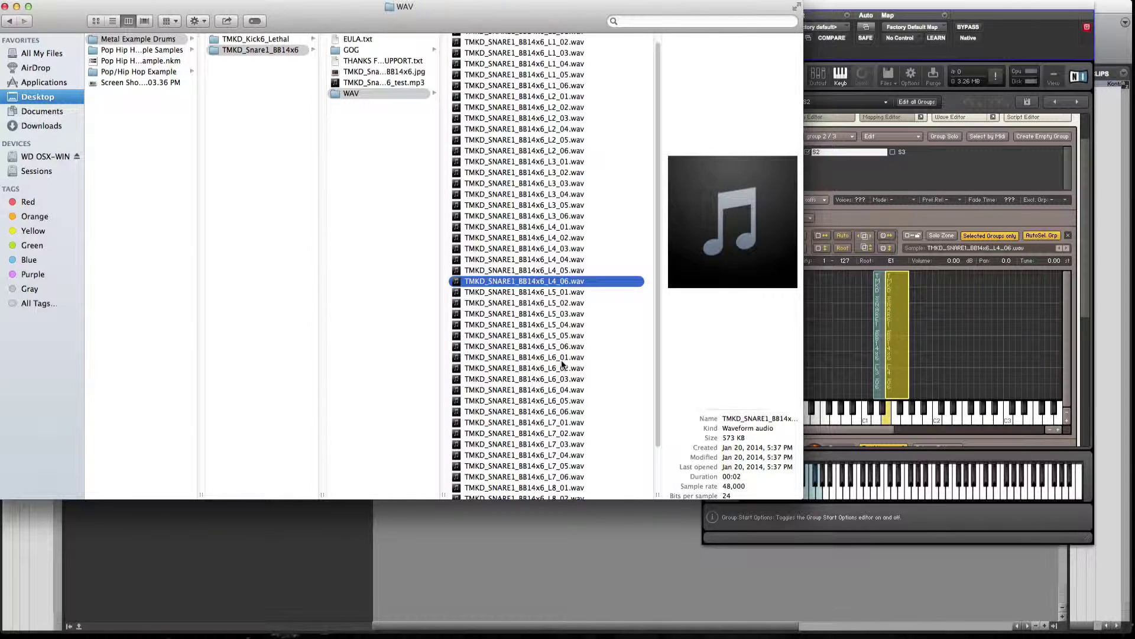
{"action": "left_click_drag", "start_coordinate": [462, 303], "coordinate": [910, 355]}
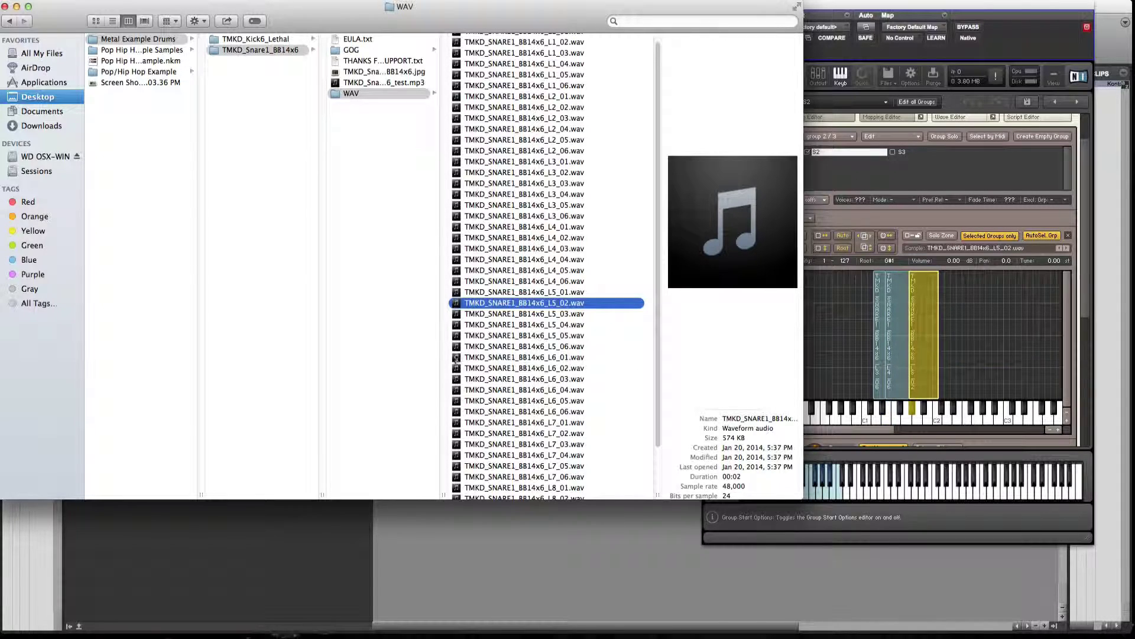
{"action": "left_click", "coordinate": [515, 379]}
{"action": "left_click_drag", "start_coordinate": [459, 383], "coordinate": [943, 376]}
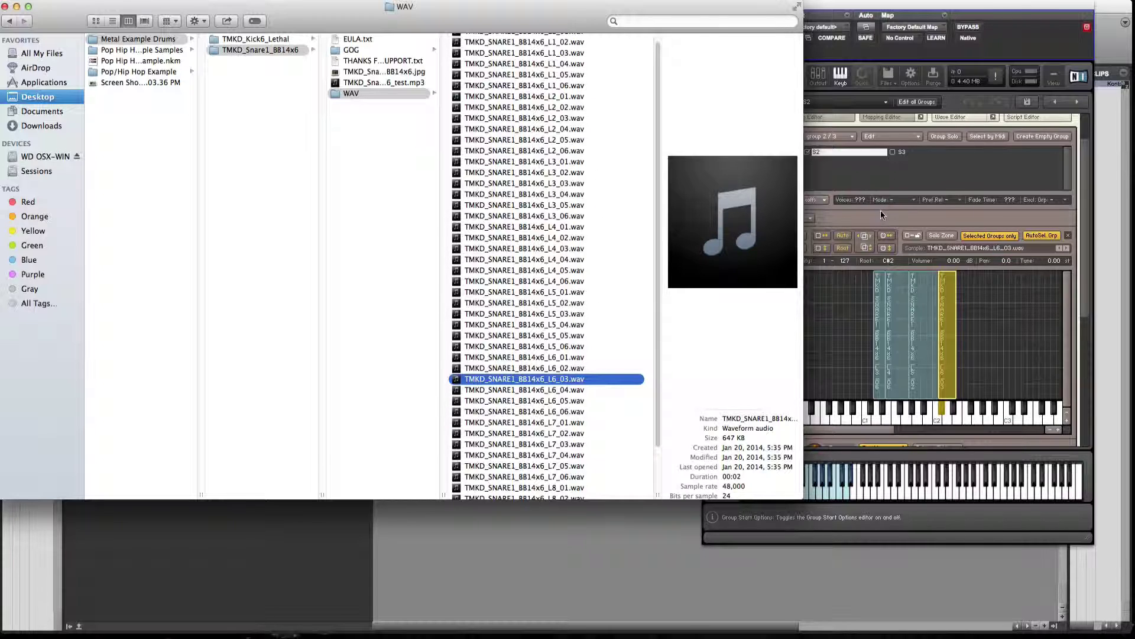
- Narrow the L4_06 snare zone in group S2 to the single key F#1 and the L3_06 zone to key D1
{"action": "left_click", "coordinate": [887, 326]}
{"action": "left_click", "coordinate": [900, 362]}
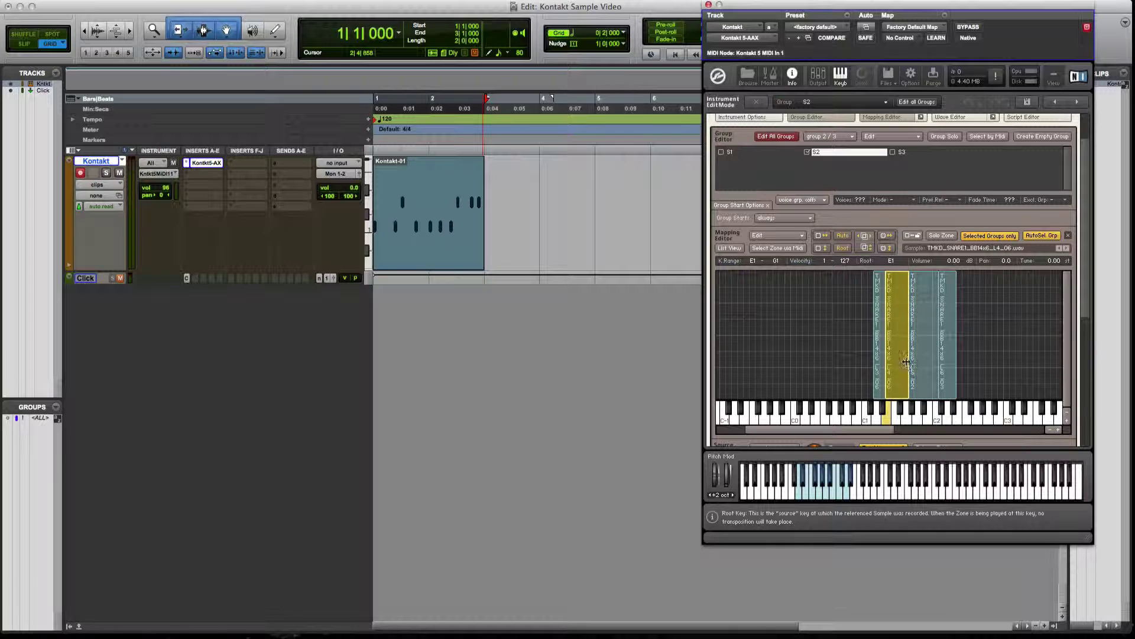
{"action": "left_click_drag", "start_coordinate": [911, 357], "coordinate": [877, 360]}
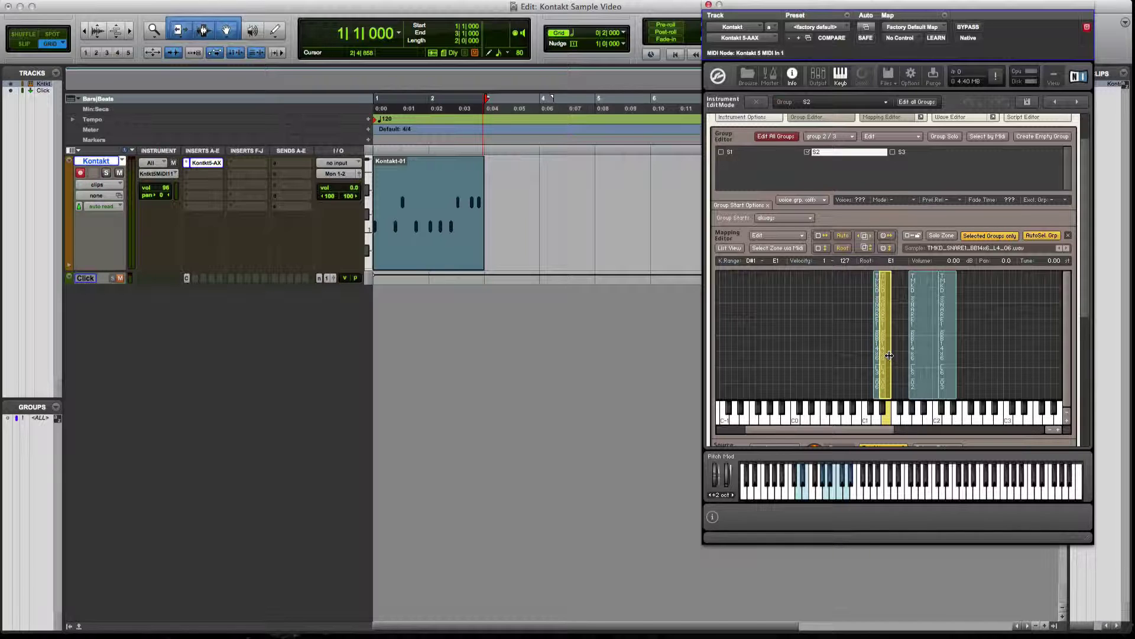
{"action": "left_click_drag", "start_coordinate": [888, 358], "coordinate": [898, 353]}
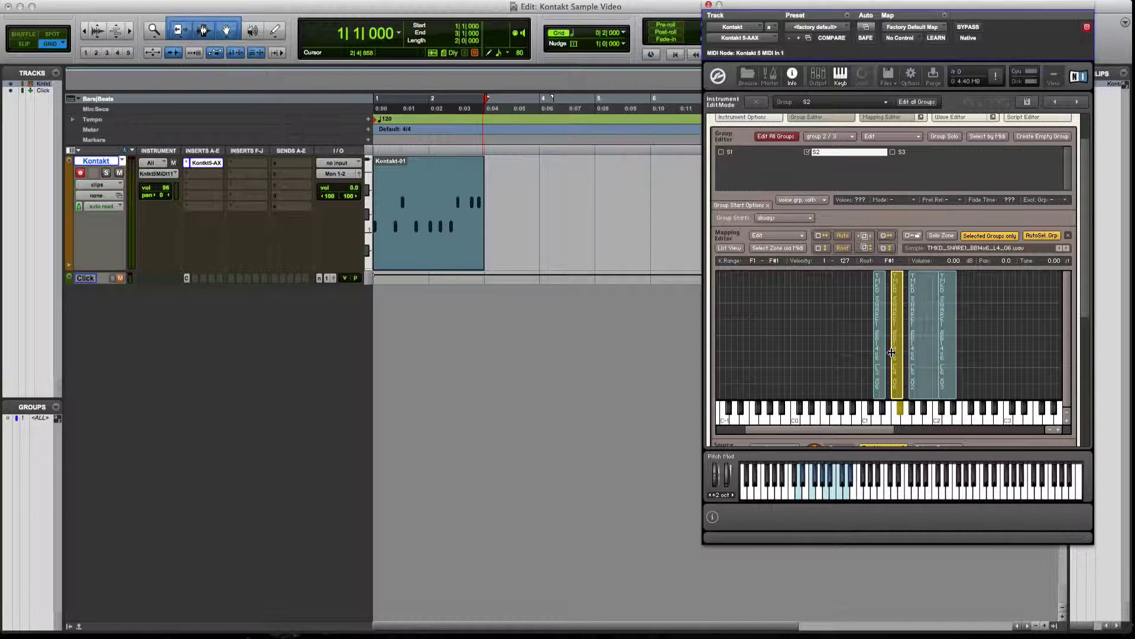
{"action": "left_click", "coordinate": [885, 359]}
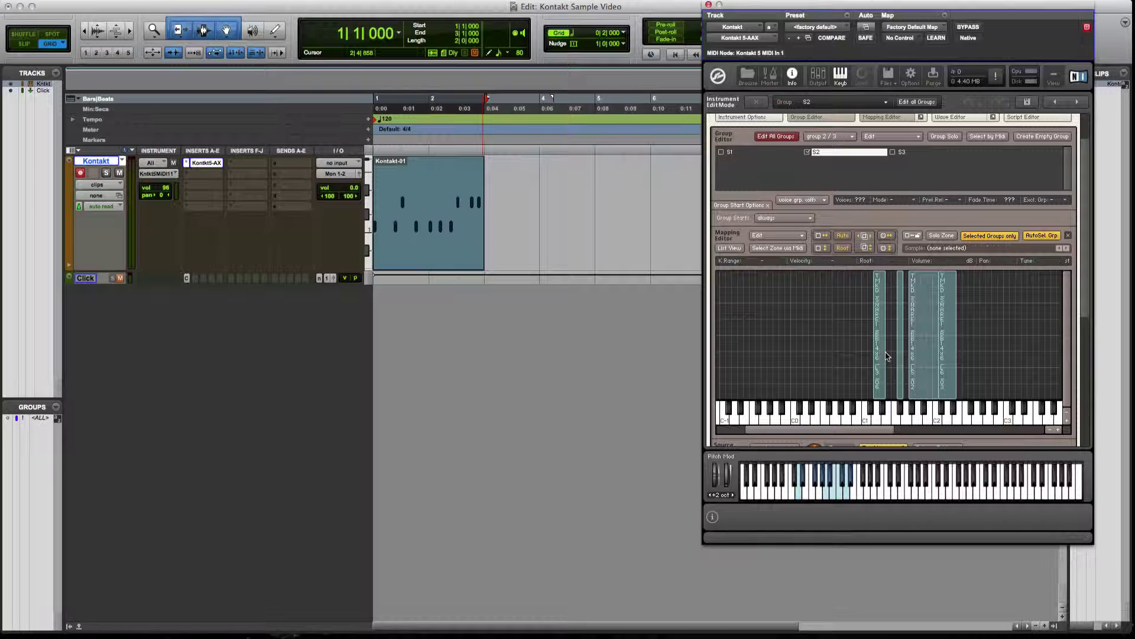
{"action": "left_click_drag", "start_coordinate": [885, 356], "coordinate": [879, 355]}
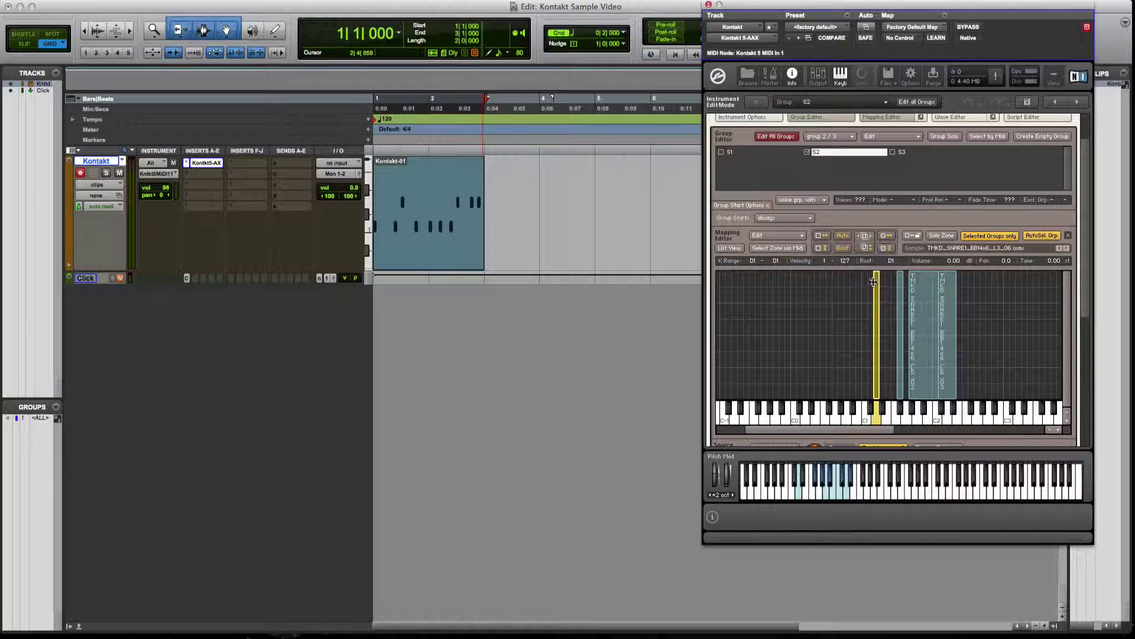
- Lower the upper velocity limit of the L3_06 zone on D1 in group S2 to confine it to the softest layer
{"action": "double_click", "coordinate": [847, 261]}
{"action": "type", "text": "3"}
{"action": "key", "text": "Return"}
- Set the L4_06 zone's velocity range to 31–60 and move the zone onto key D1 in group S2
{"action": "left_click", "coordinate": [900, 305]}
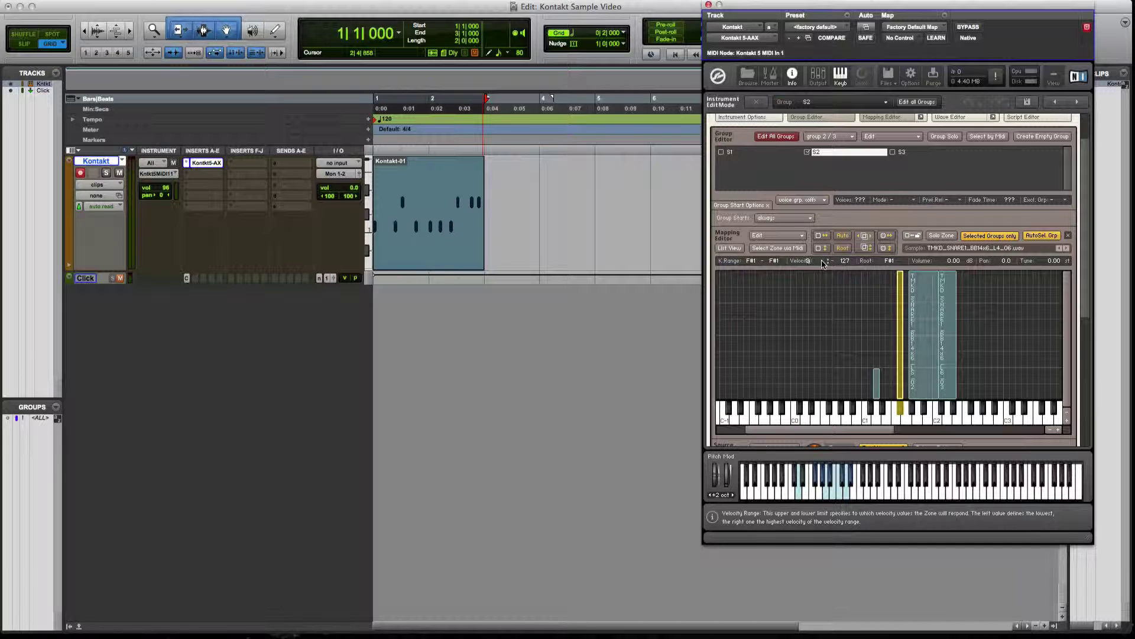
{"action": "left_click_drag", "start_coordinate": [824, 263], "coordinate": [824, 263]}
{"action": "double_click", "coordinate": [844, 260]}
{"action": "key", "text": "Return"}
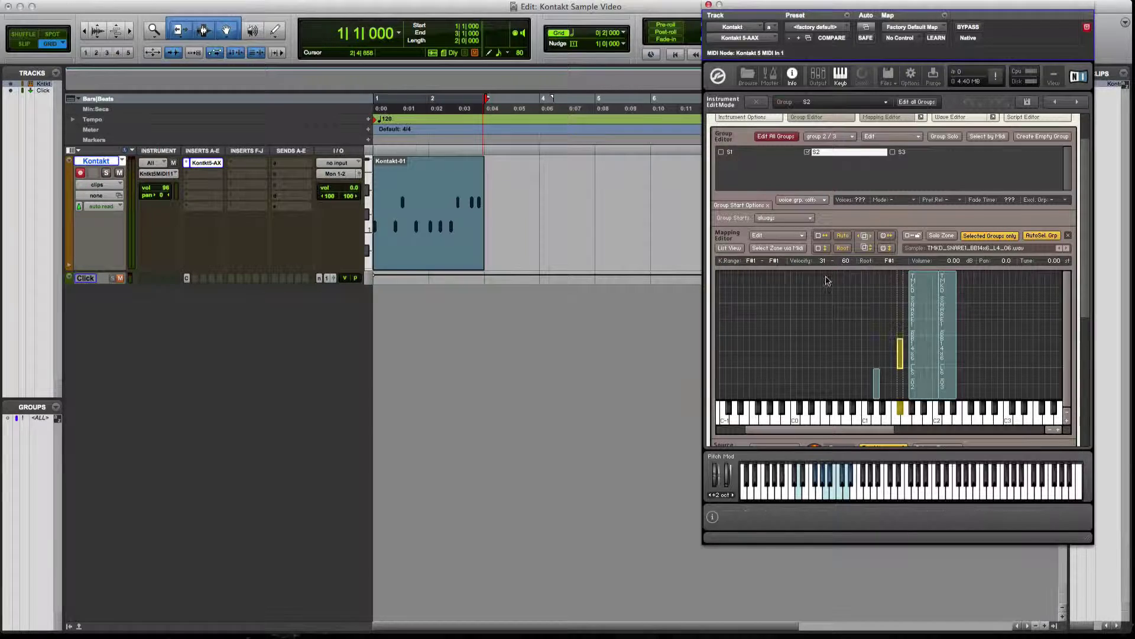
{"action": "mouse_move", "coordinate": [900, 359]}
{"action": "left_mouse_down"}
{"action": "mouse_move", "coordinate": [874, 356]}
{"action": "mouse_move", "coordinate": [921, 358]}
{"action": "mouse_move", "coordinate": [893, 358]}
{"action": "left_mouse_up"}
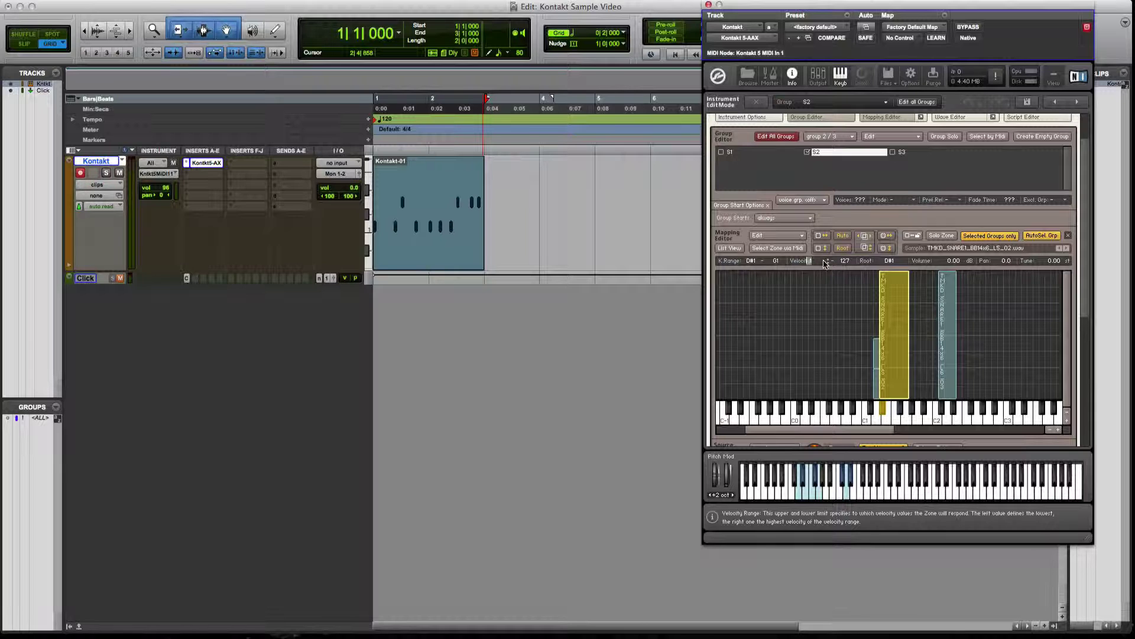
- Set the L5_02 zone's velocity range to 61–90 and fit the zone to key D1 in group S2
{"action": "type", "text": "61"}
{"action": "key", "text": "Return"}
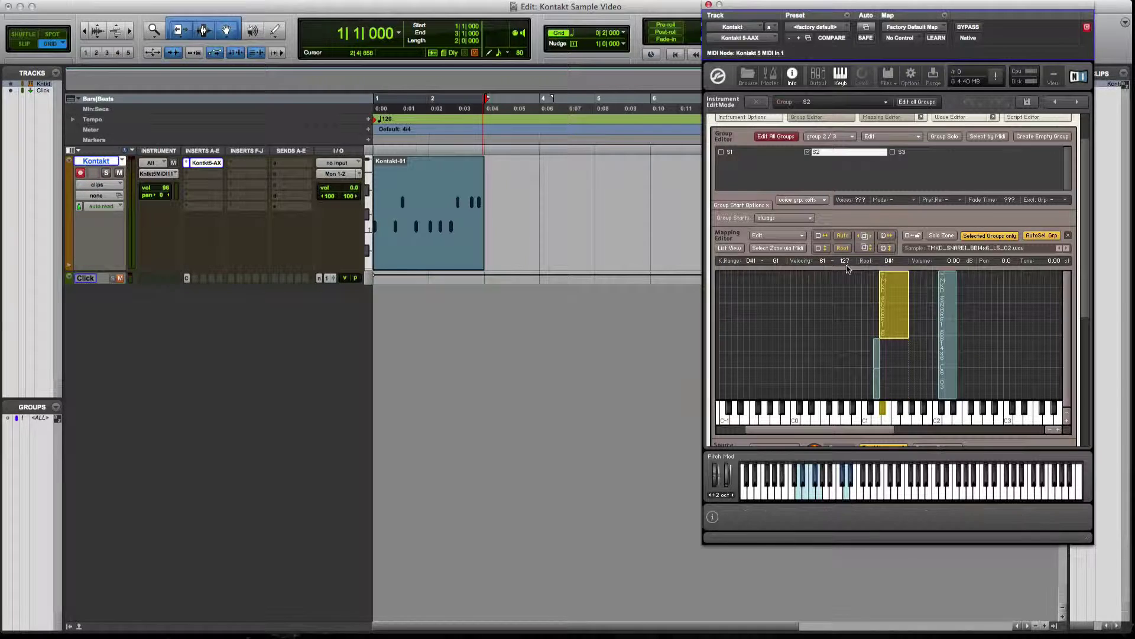
{"action": "left_click", "coordinate": [846, 264]}
{"action": "key", "text": "Return"}
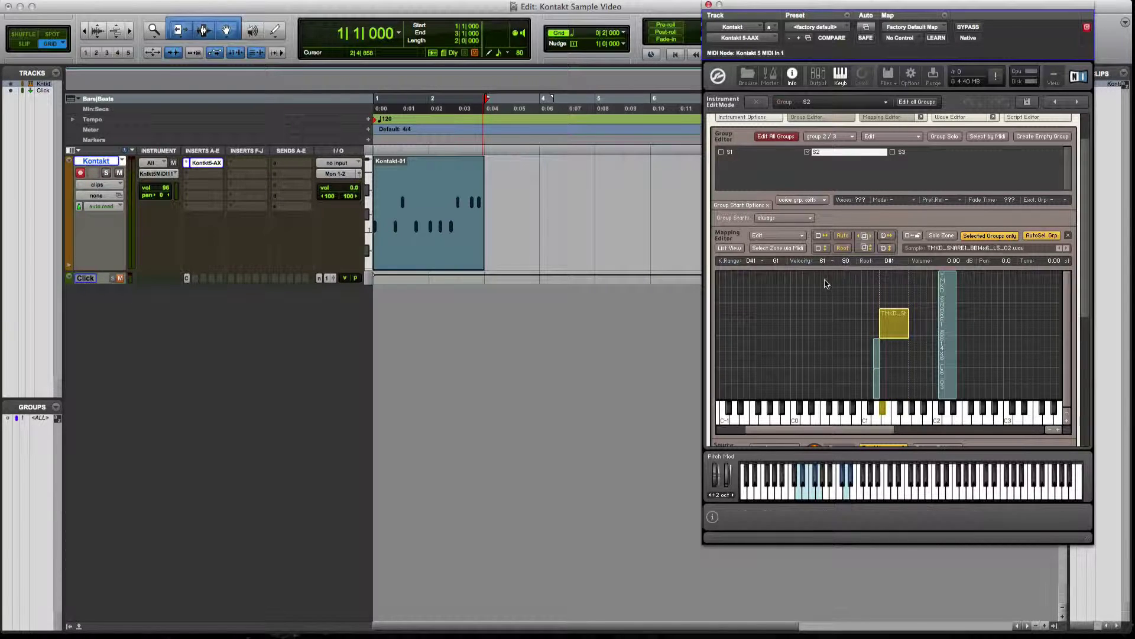
{"action": "left_click_drag", "start_coordinate": [888, 322], "coordinate": [866, 322]}
- Give the L6_03 zone in group S2 a velocity range of 91–127 and fit it to key D1
{"action": "left_click_drag", "start_coordinate": [948, 326], "coordinate": [882, 334]}
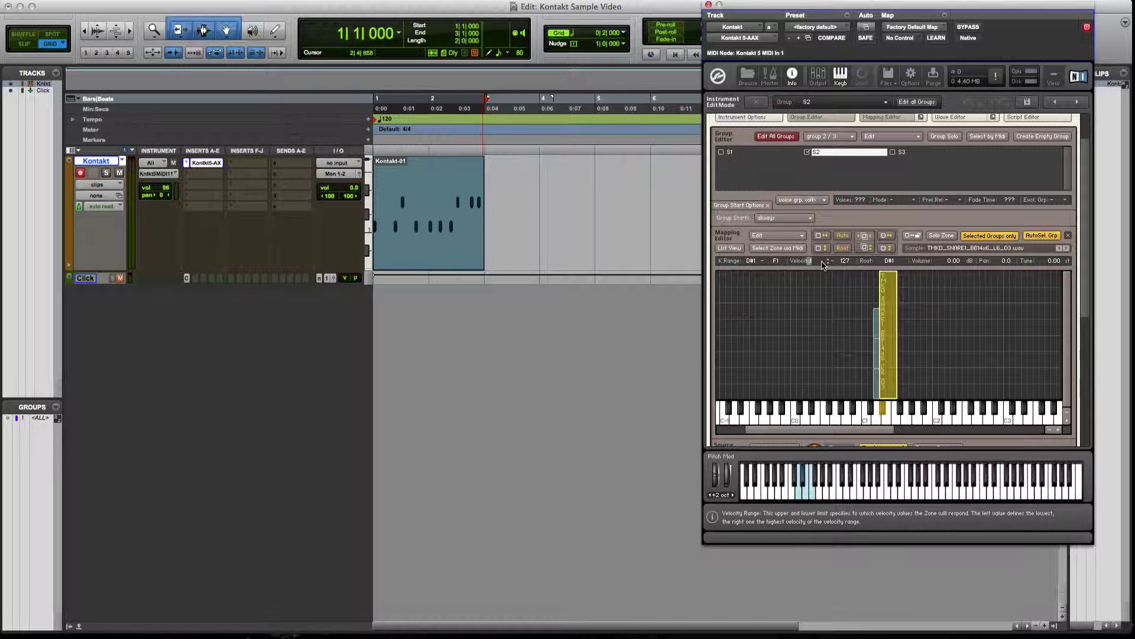
{"action": "left_click_drag", "start_coordinate": [822, 265], "coordinate": [823, 261]}
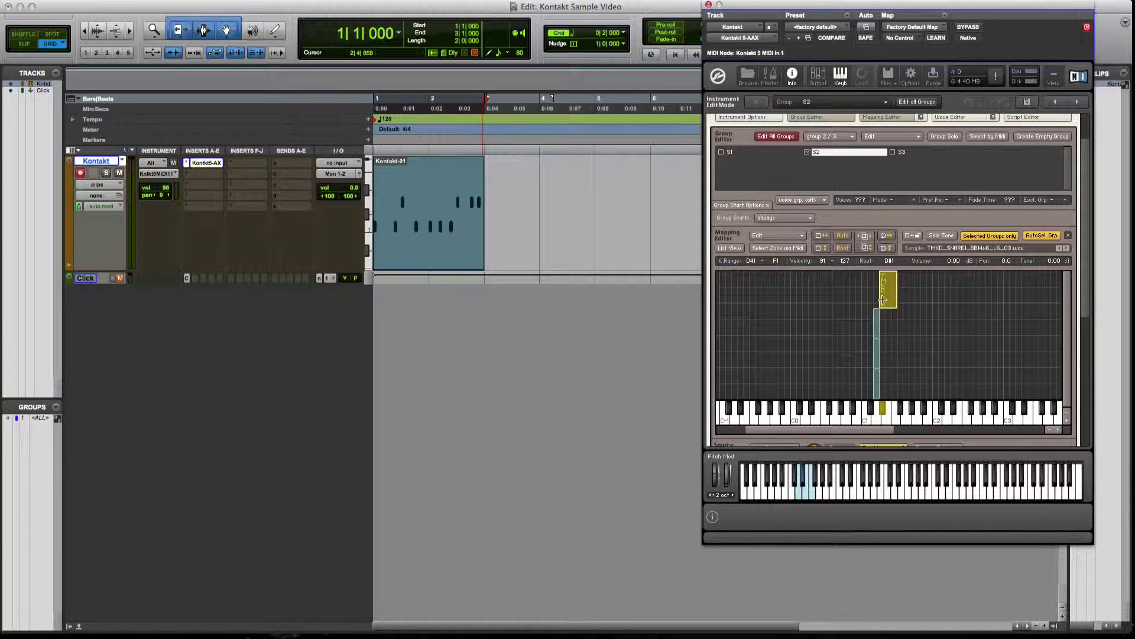
{"action": "left_click_drag", "start_coordinate": [888, 301], "coordinate": [880, 299]}
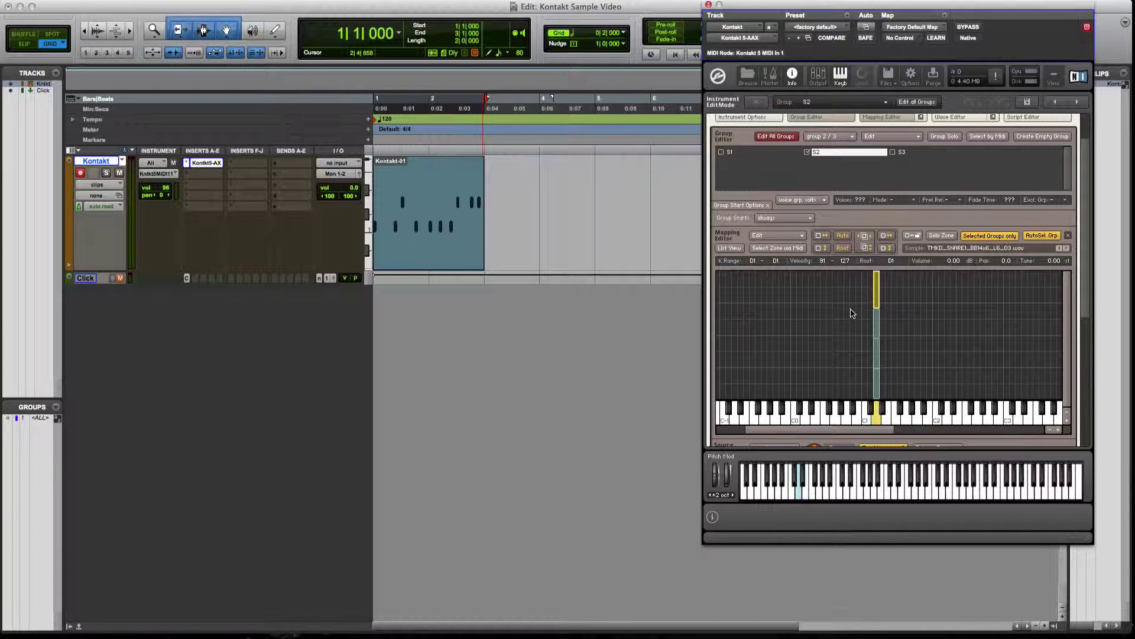
- Select group S3 and add TMKD_SNARE1_BB14x6_L6_06.wav from Finder to its mapping around key C2
{"action": "left_click", "coordinate": [903, 152]}
{"action": "mouse_move", "coordinate": [562, 615]}
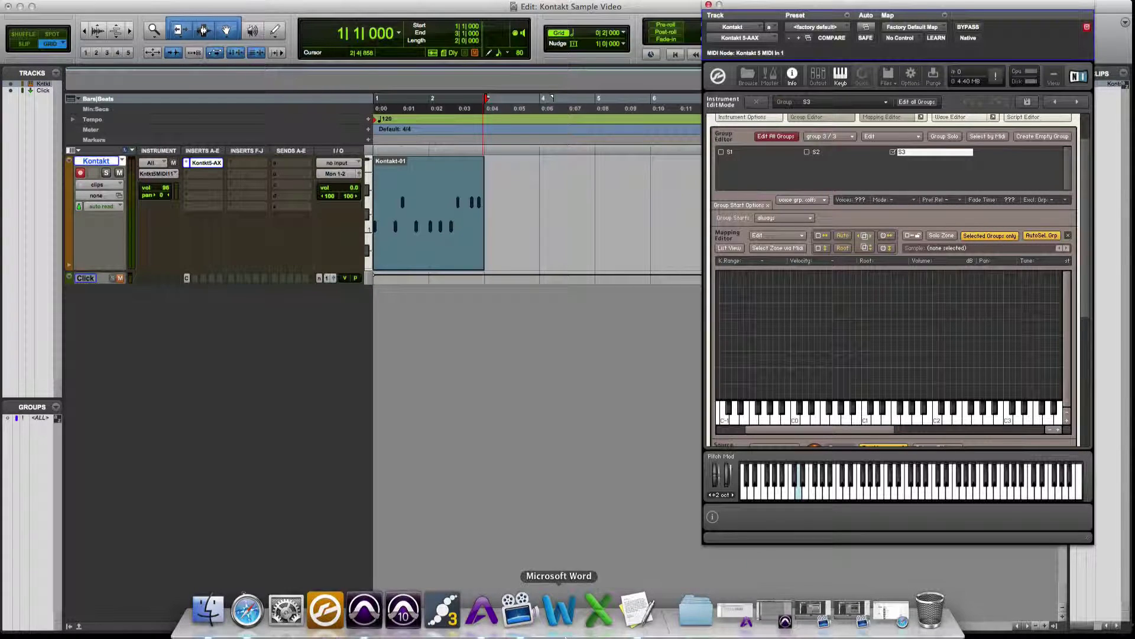
{"action": "left_click", "coordinate": [208, 609]}
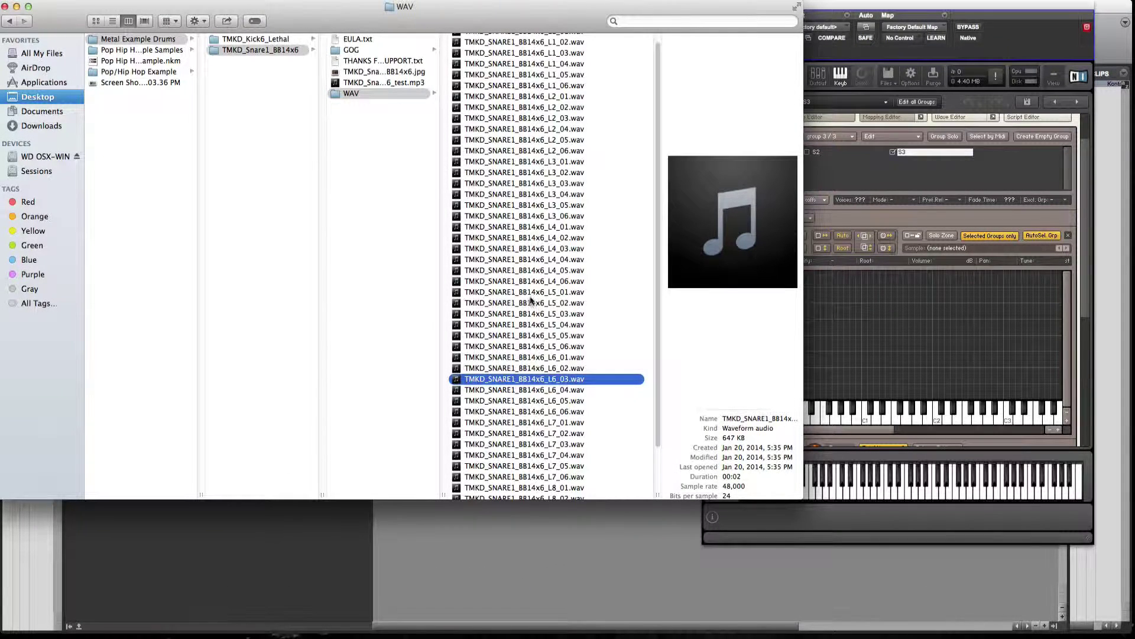
{"action": "scroll", "coordinate": [538, 179], "scroll_direction": "down", "scroll_amount": 4}
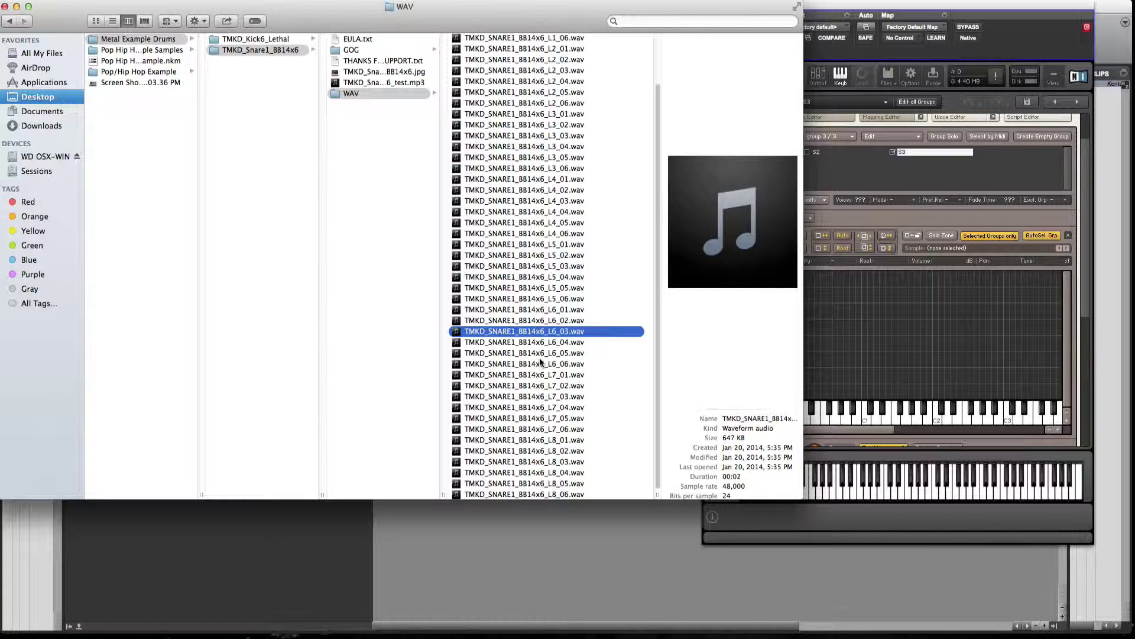
{"action": "left_click_drag", "start_coordinate": [538, 364], "coordinate": [938, 379]}
- Add TMKD_SNARE1_BB14x6_L5_05.wav from Finder to group S3 below the L6_06 zone, and TMKD_SNARE1_BB14x6_L4_03.wav on key F1
{"action": "left_click", "coordinate": [514, 257]}
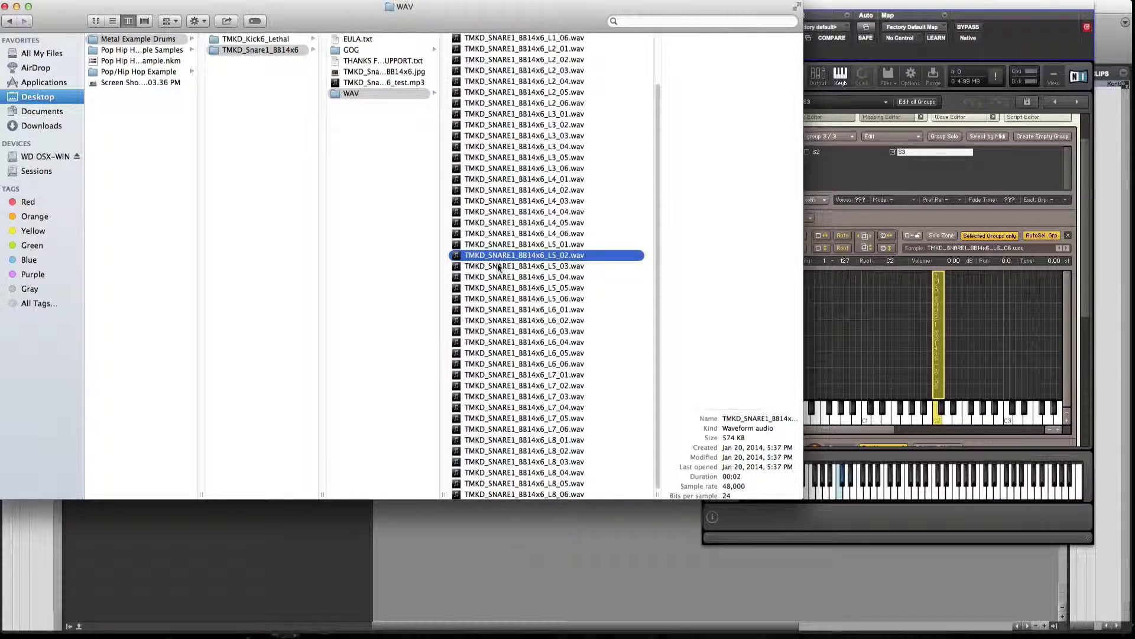
{"action": "left_click", "coordinate": [501, 277]}
{"action": "left_click", "coordinate": [496, 289]}
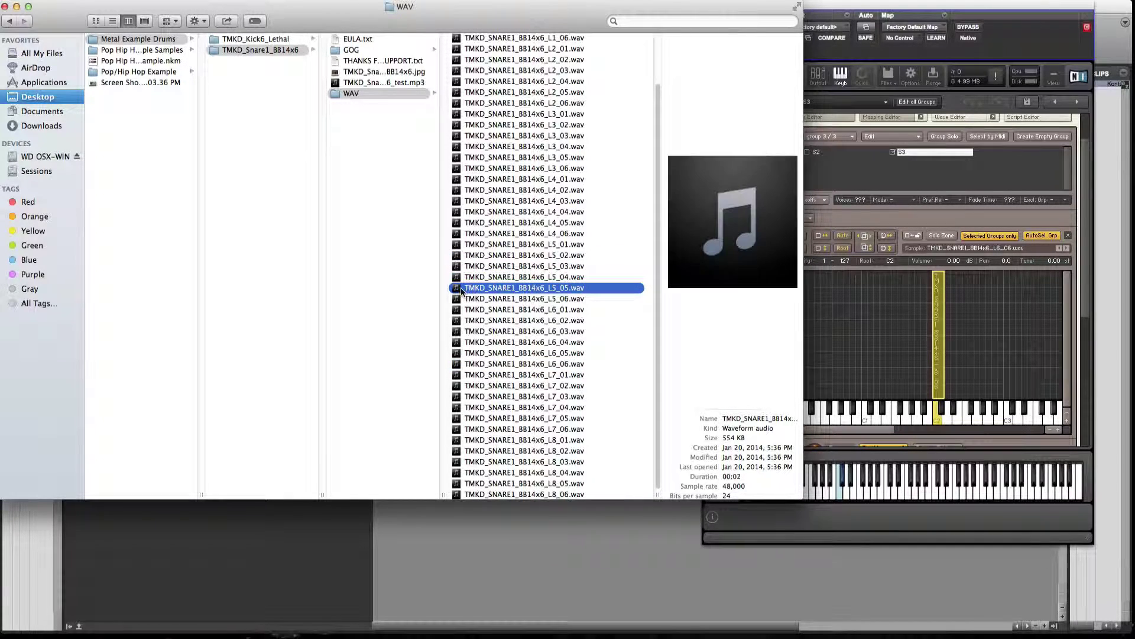
{"action": "left_click_drag", "start_coordinate": [496, 289], "coordinate": [915, 379]}
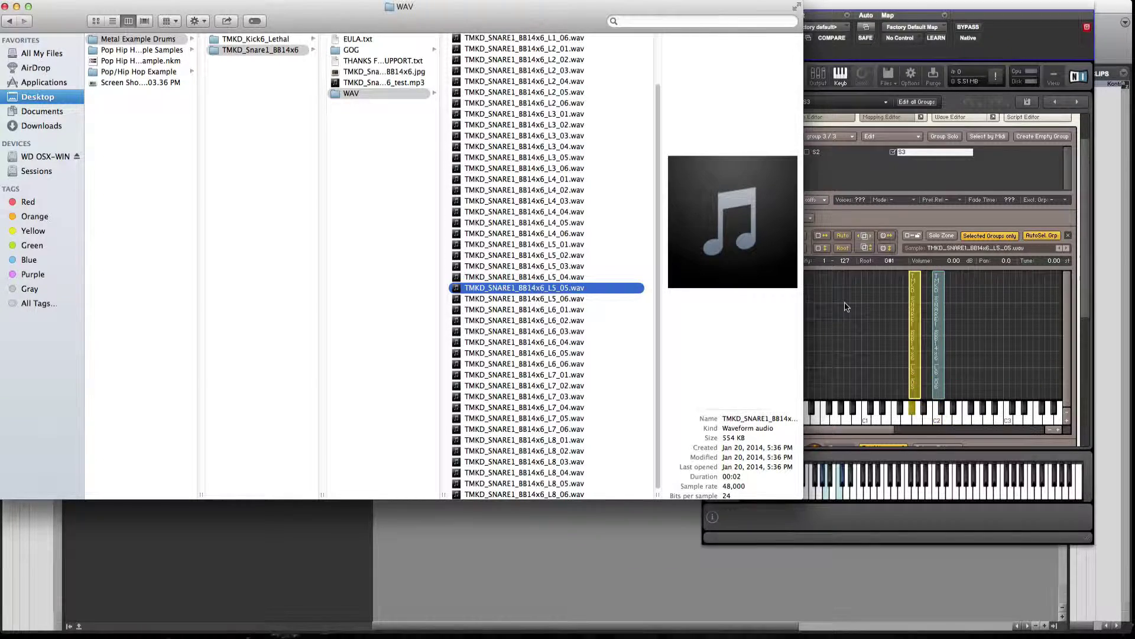
{"action": "left_click", "coordinate": [537, 203]}
{"action": "left_click_drag", "start_coordinate": [538, 202], "coordinate": [895, 390]}
- Add TMKD_SNARE1_BB14x6_L3_06.wav from Finder to group S3 on key D1 and set its velocity range to 1–31
{"action": "left_click", "coordinate": [547, 125]}
{"action": "left_click", "coordinate": [544, 104]}
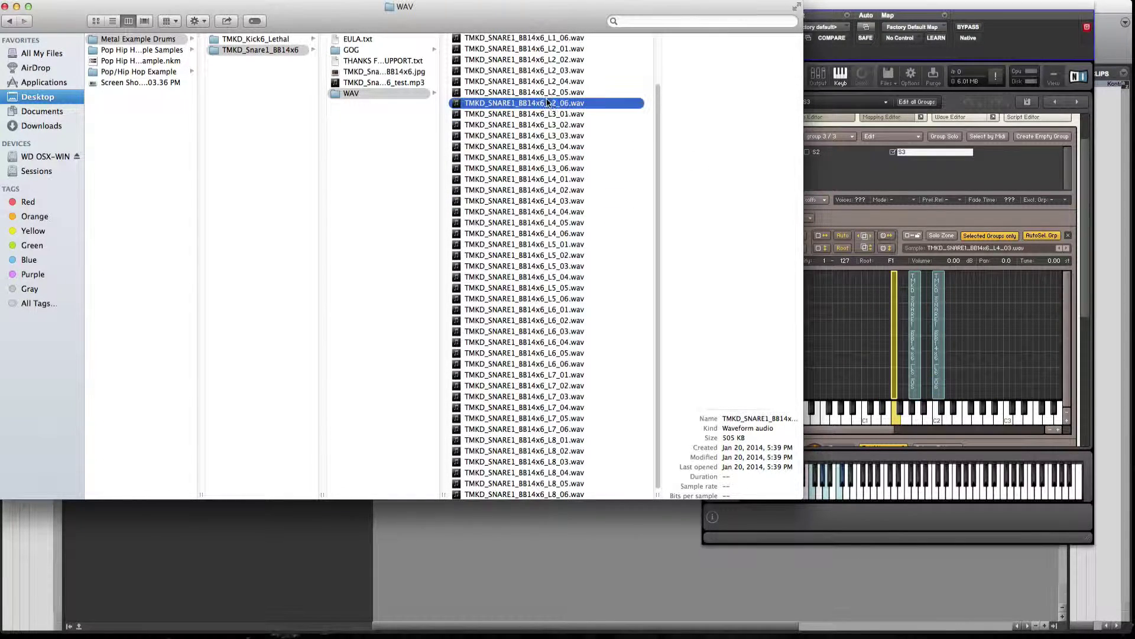
{"action": "left_click", "coordinate": [540, 115]}
{"action": "left_click", "coordinate": [491, 169]}
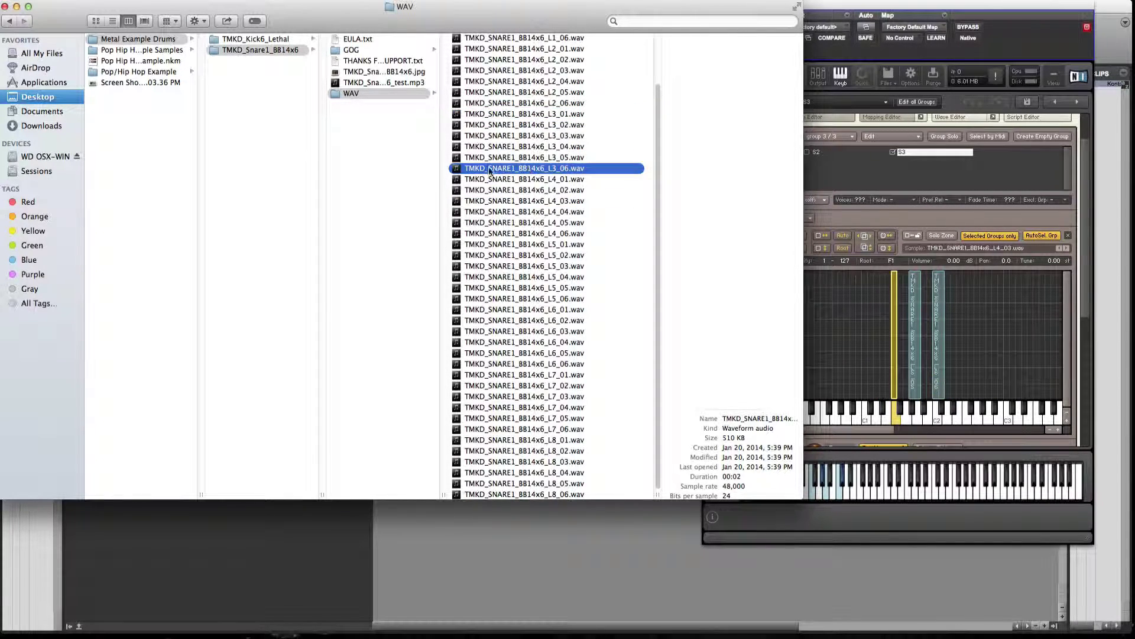
{"action": "left_click_drag", "start_coordinate": [456, 170], "coordinate": [879, 392]}
{"action": "left_click", "coordinate": [1002, 218]}
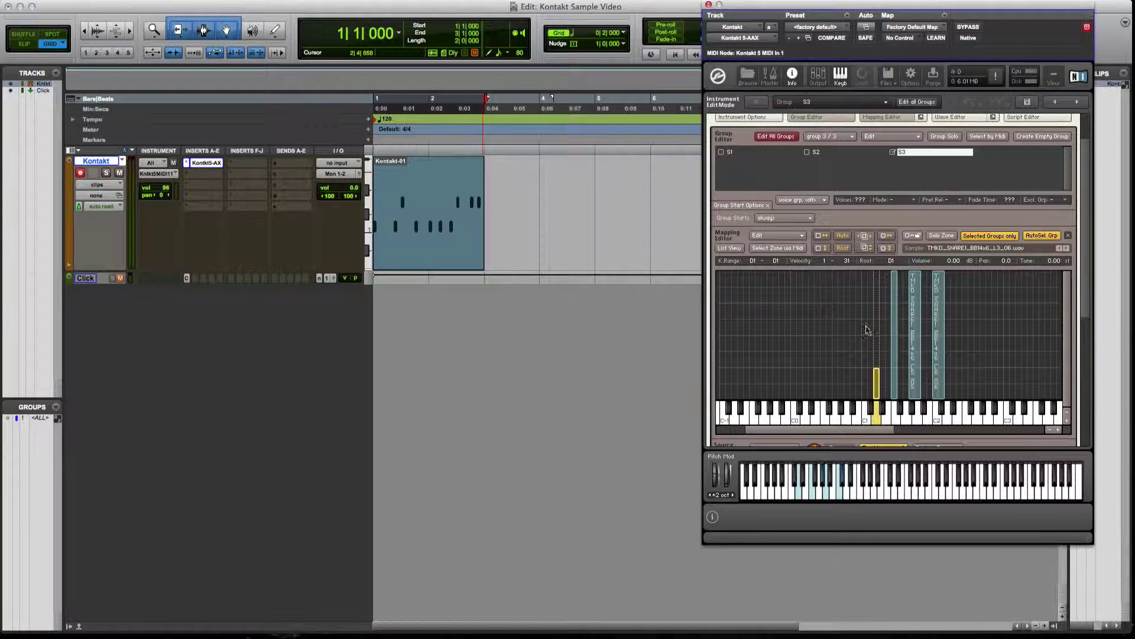
- Set the L4_03 zone's velocity range to 31–60 and move the zone onto key D1 in group S3
{"action": "left_click", "coordinate": [893, 320]}
{"action": "left_click_drag", "start_coordinate": [888, 319], "coordinate": [876, 319]}
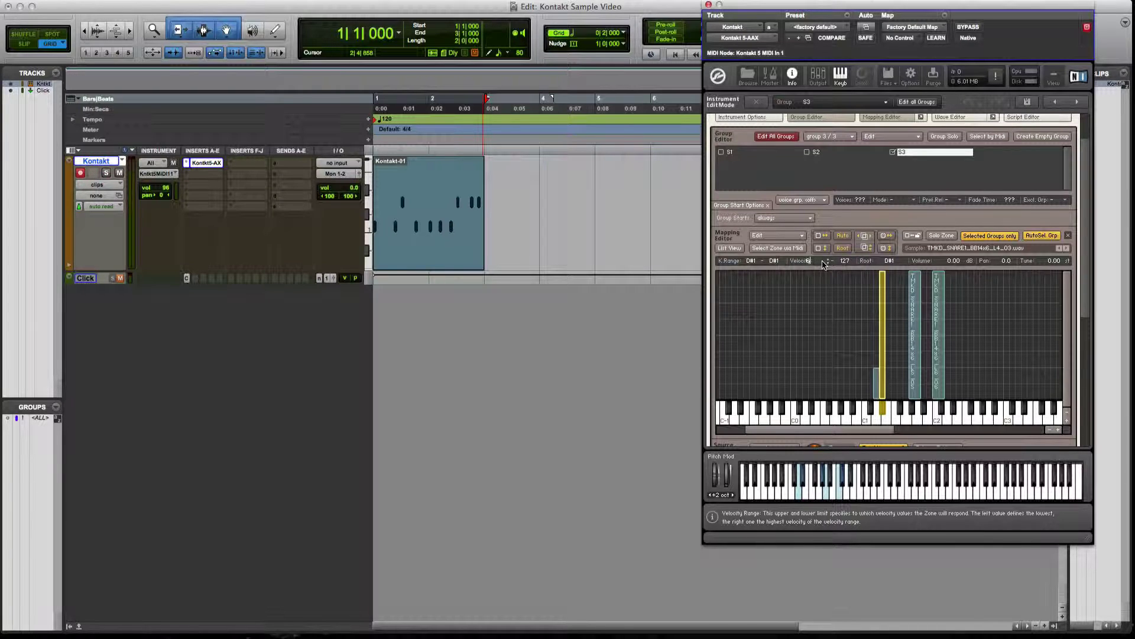
{"action": "left_click_drag", "start_coordinate": [824, 264], "coordinate": [824, 248]}
{"action": "scroll", "coordinate": [823, 265], "scroll_direction": "down", "scroll_amount": 10}
{"action": "double_click", "coordinate": [844, 263]}
{"action": "type", "text": "60"}
{"action": "key", "text": "Return"}
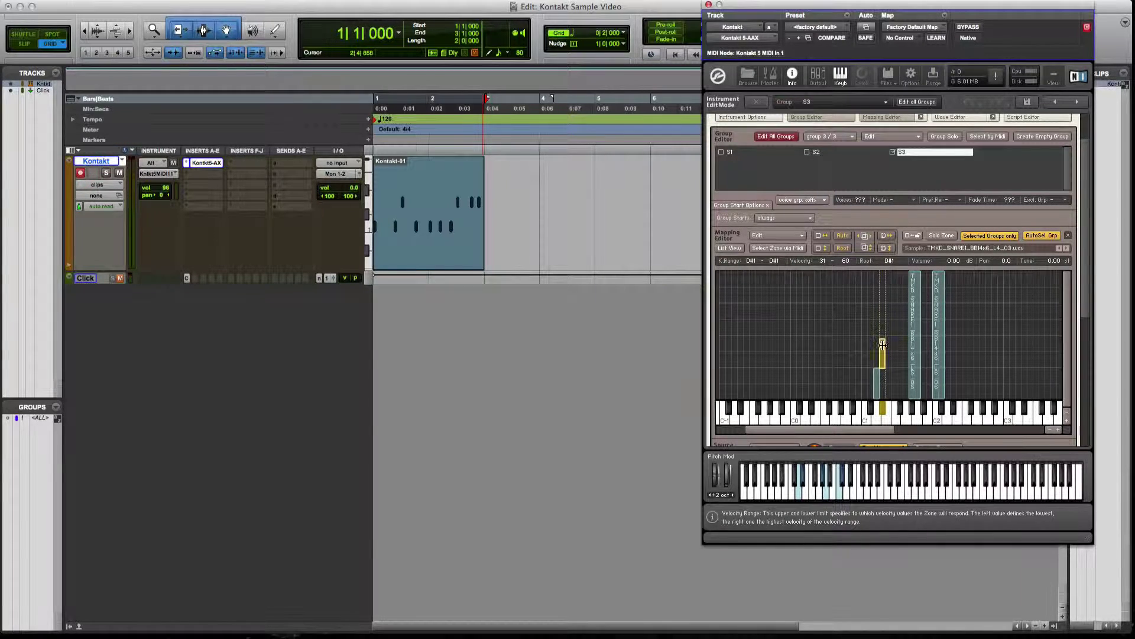
{"action": "mouse_move", "coordinate": [883, 355]}
{"action": "left_mouse_down"}
{"action": "mouse_move", "coordinate": [911, 345]}
{"action": "mouse_move", "coordinate": [877, 342]}
{"action": "left_mouse_up"}
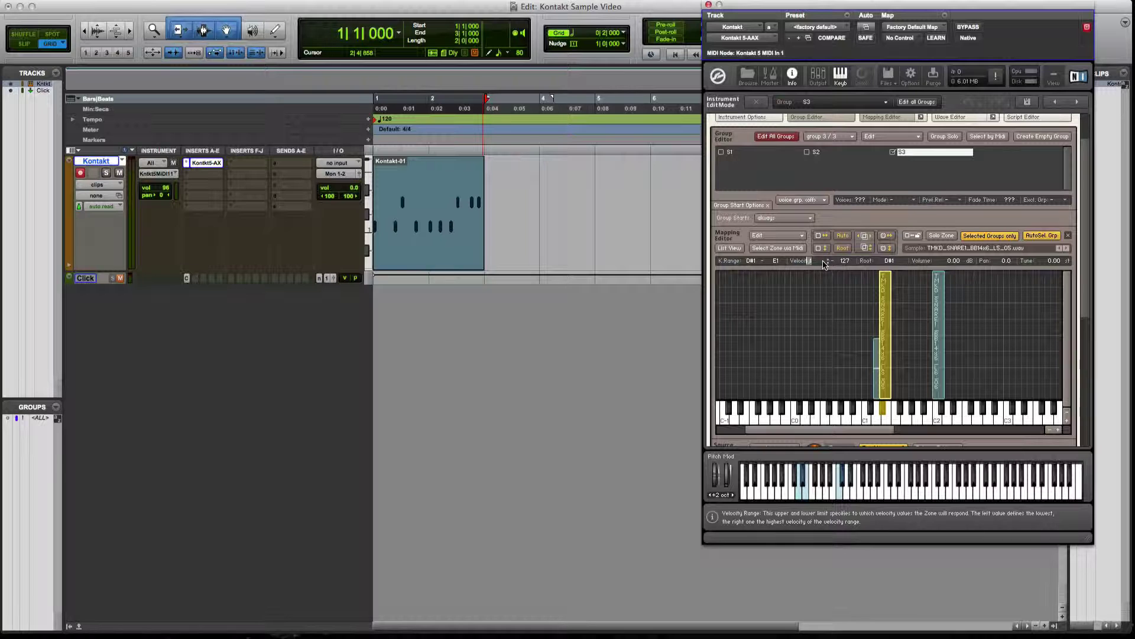
- Set the L5_05 zone's velocity range to 61–90 and narrow the zone to key D1 in group S3
{"action": "left_click_drag", "start_coordinate": [825, 264], "coordinate": [825, 264]}
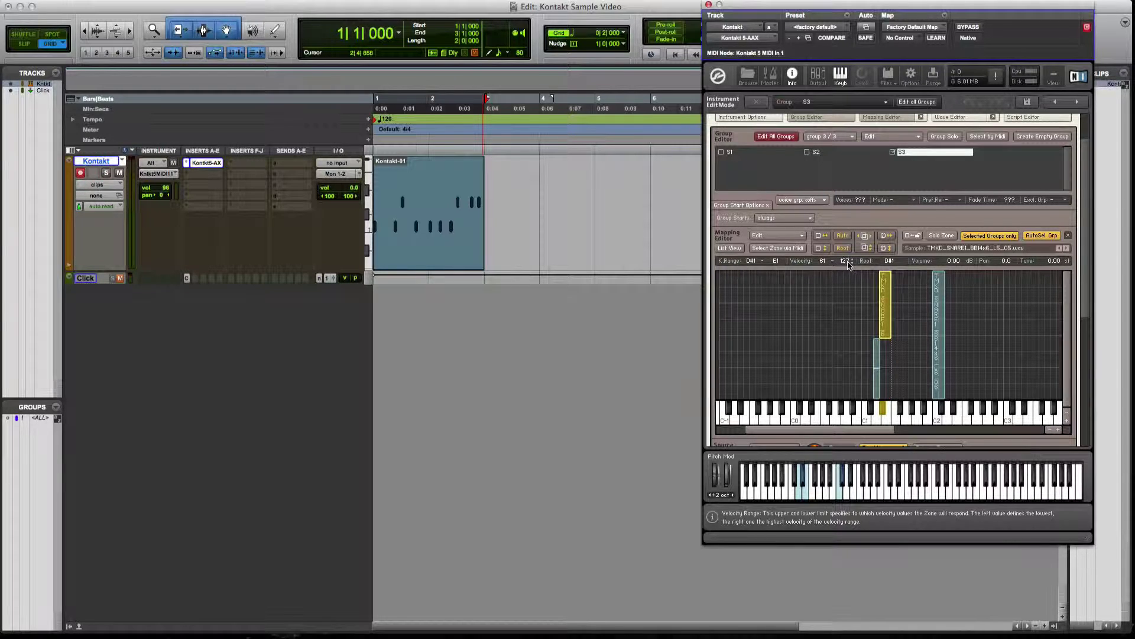
{"action": "left_click", "coordinate": [844, 265]}
{"action": "left_click_drag", "start_coordinate": [844, 264], "coordinate": [845, 273]}
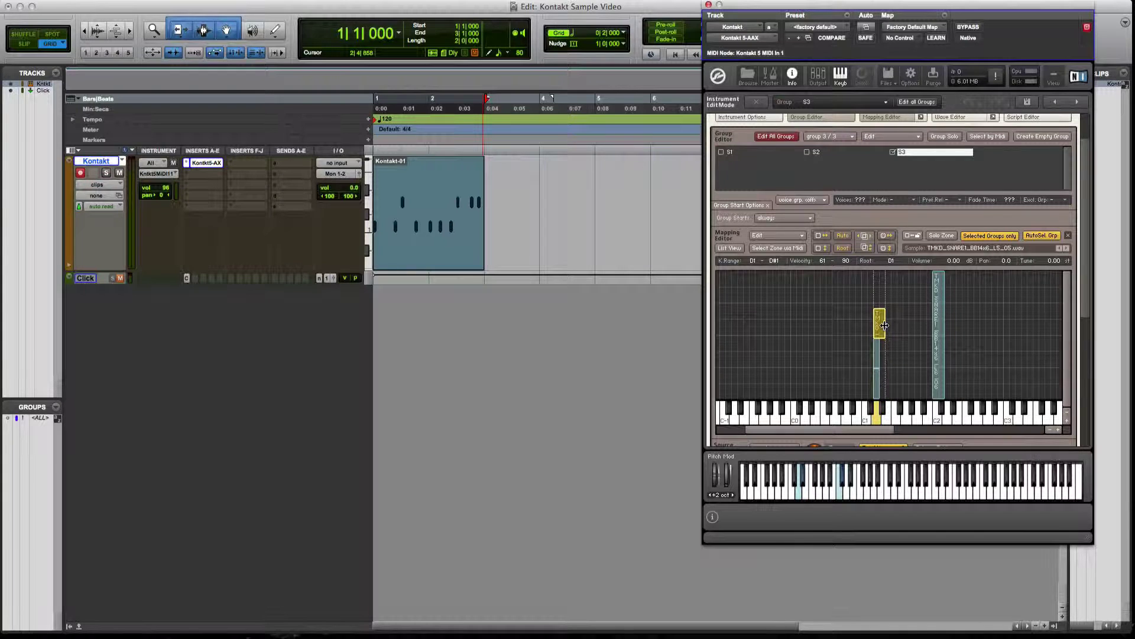
{"action": "left_click_drag", "start_coordinate": [886, 327], "coordinate": [869, 324]}
- Fit the L6_06 zone in group S3 to key D1 with a velocity range of 91–127, and deselect it
{"action": "left_click_drag", "start_coordinate": [942, 351], "coordinate": [885, 354]}
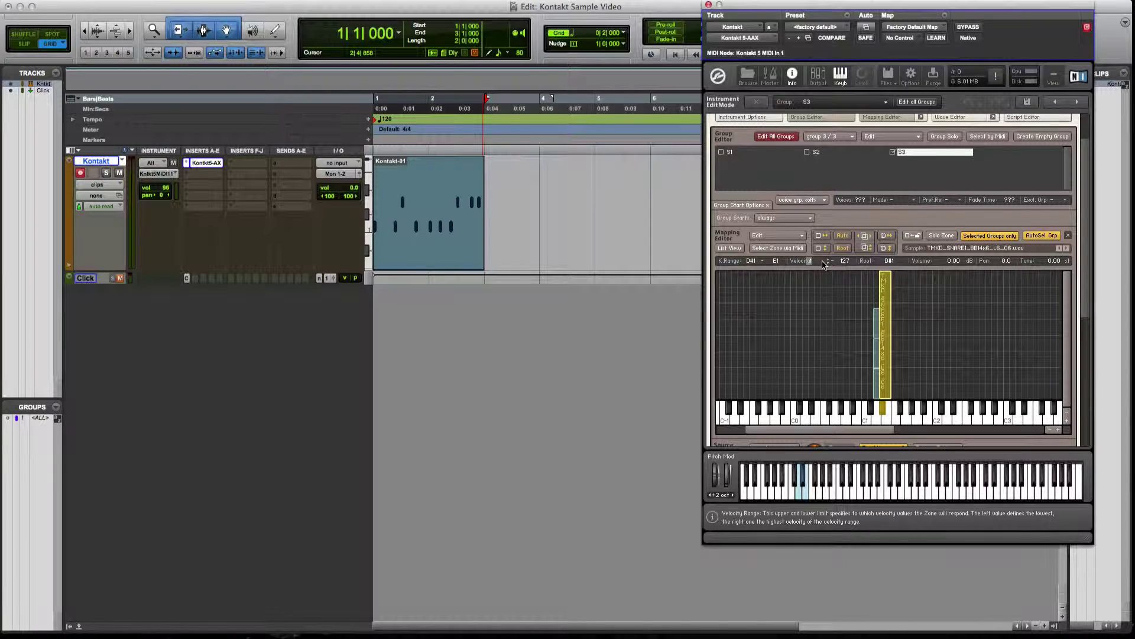
{"action": "left_click_drag", "start_coordinate": [825, 264], "coordinate": [825, 237]}
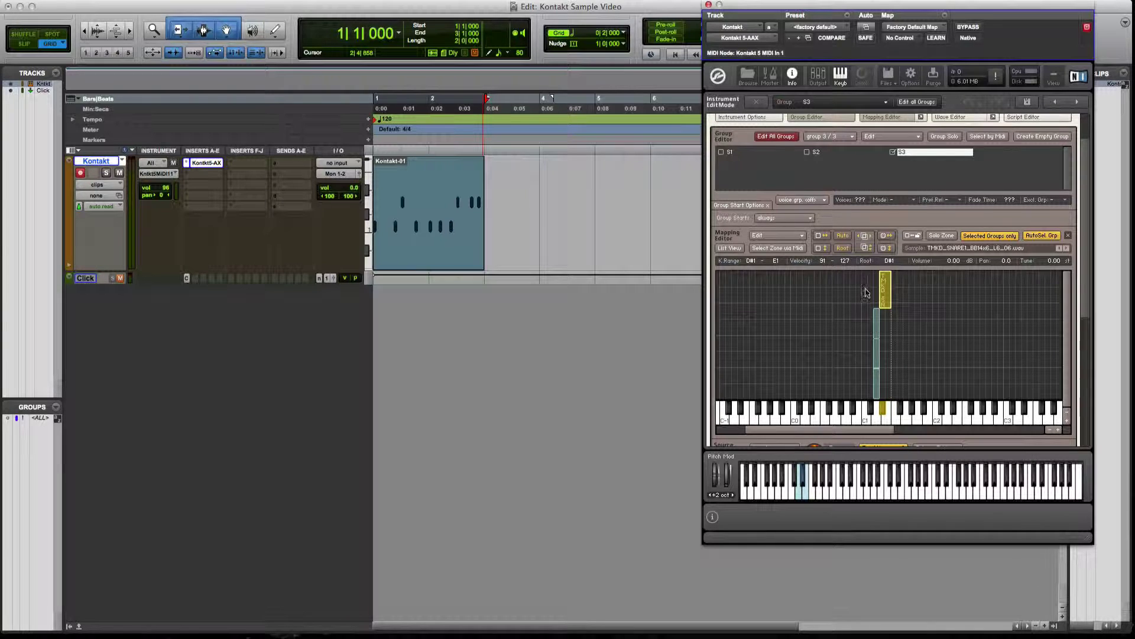
{"action": "left_click_drag", "start_coordinate": [881, 295], "coordinate": [867, 294]}
{"action": "left_click", "coordinate": [844, 300]}
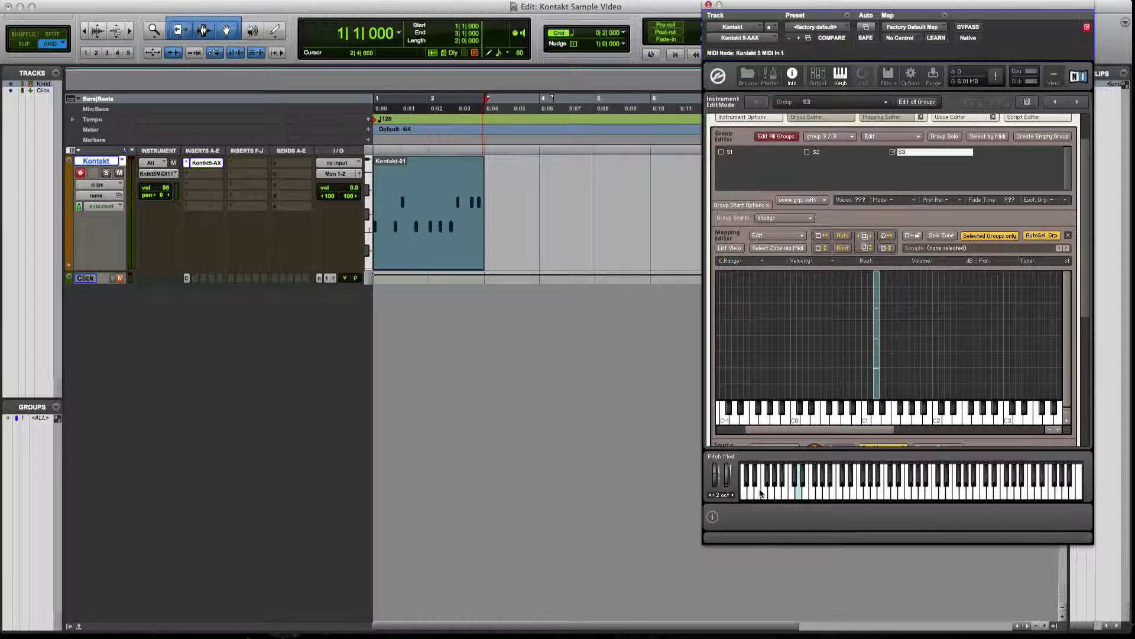
- Play key D1 on the virtual keyboard to audition the layered snare
{"action": "left_click", "coordinate": [799, 498]}
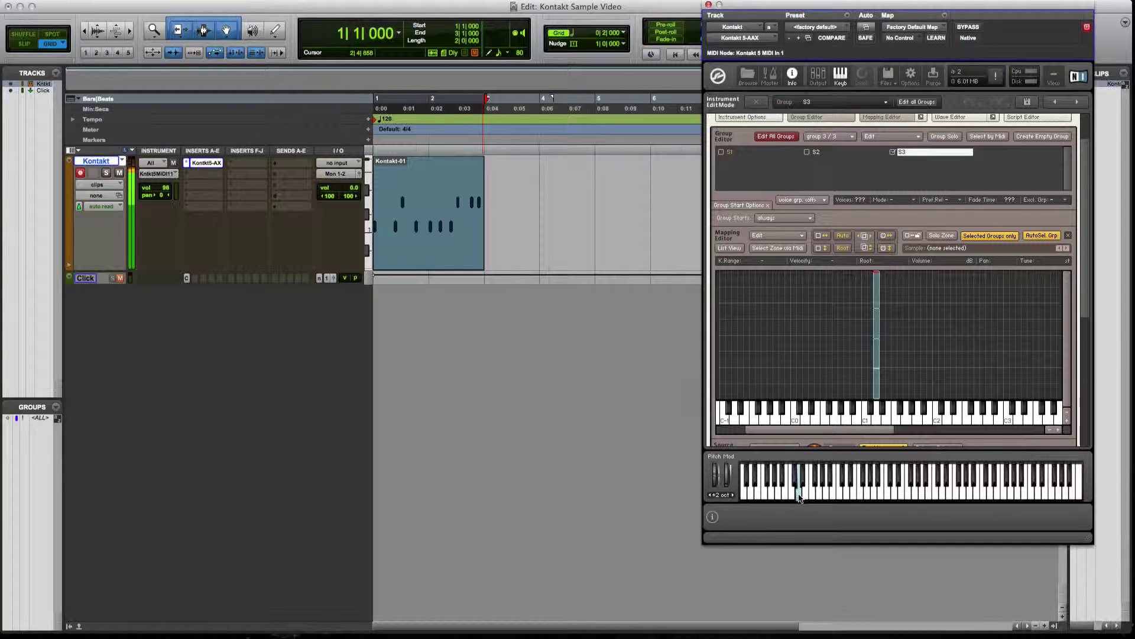
{"action": "left_click", "coordinate": [799, 498]}
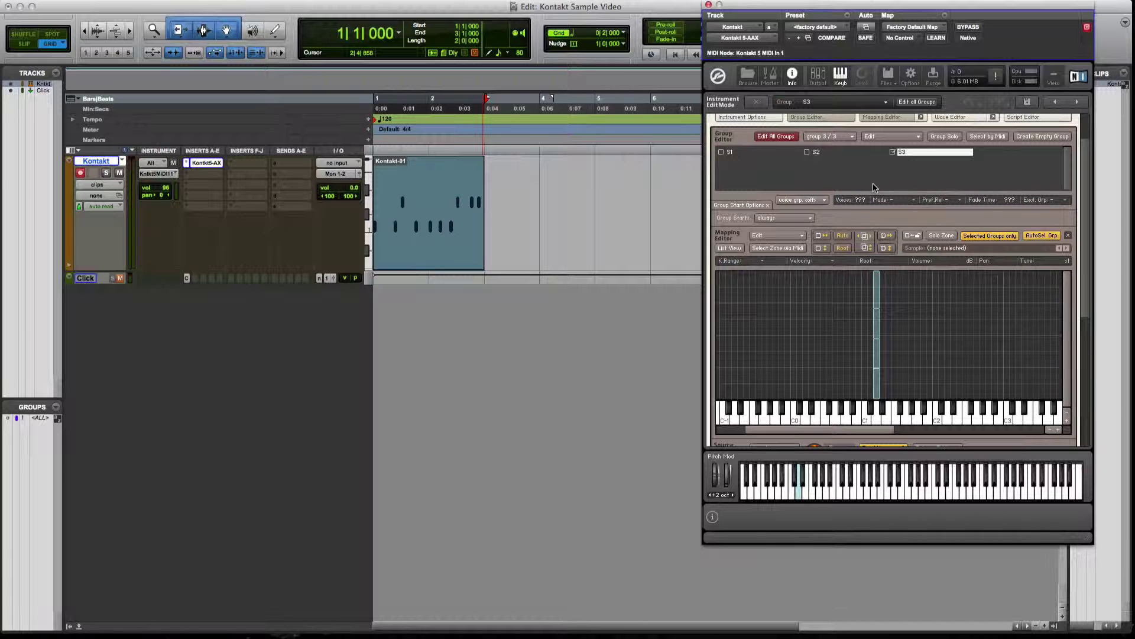
- Enable editing of all groups and turn off the mapping's restriction to selected groups only
{"action": "left_click", "coordinate": [774, 138]}
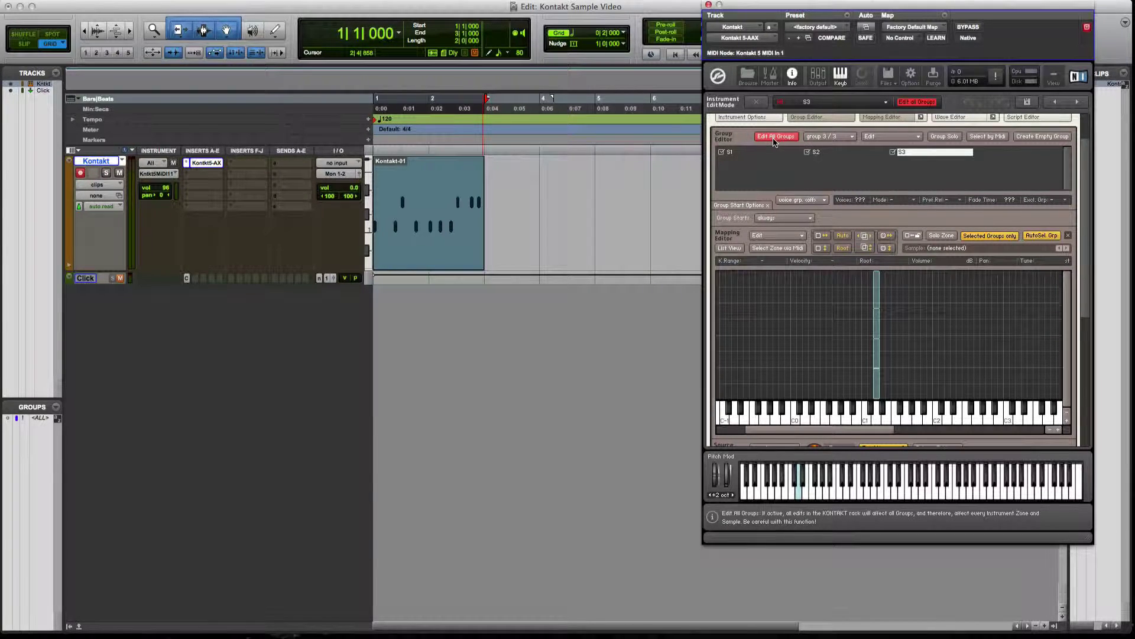
{"action": "scroll", "coordinate": [1083, 212], "scroll_direction": "up", "scroll_amount": 2}
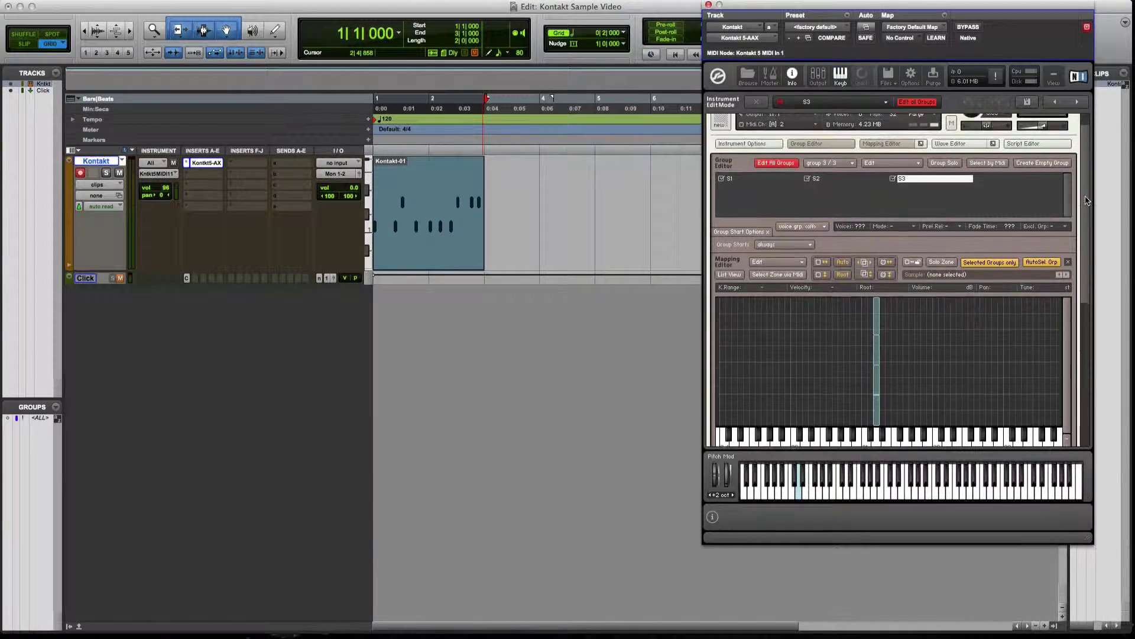
{"action": "left_click", "coordinate": [982, 273]}
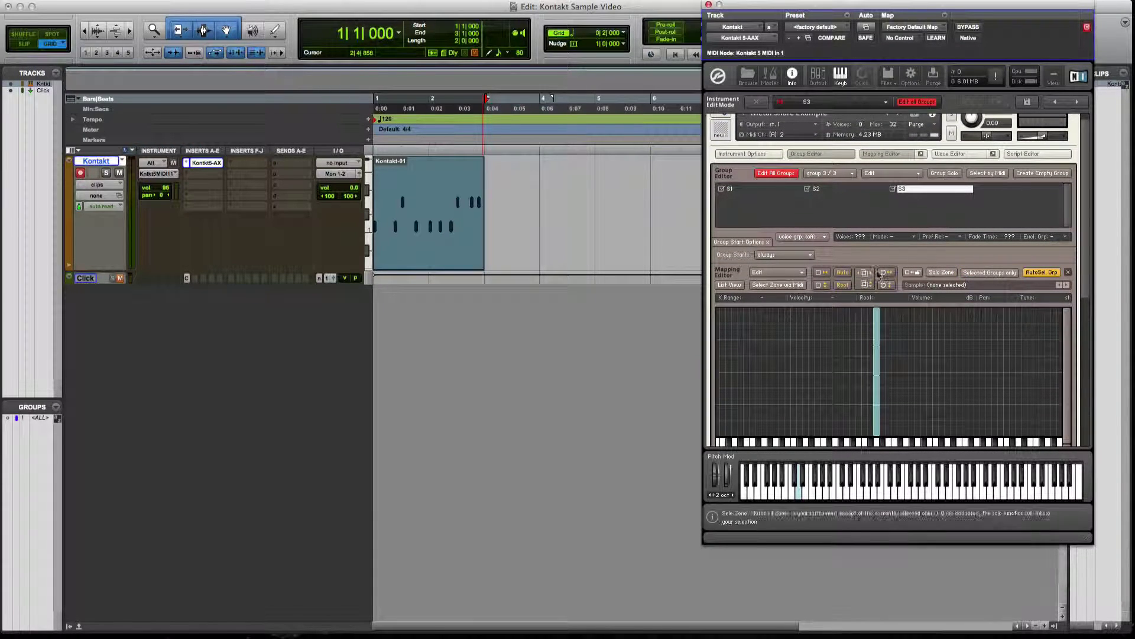
- Set the start condition of all groups to random and play key D1 repeatedly to audition the random group switching
{"action": "left_click", "coordinate": [780, 255]}
{"action": "left_click", "coordinate": [779, 308]}
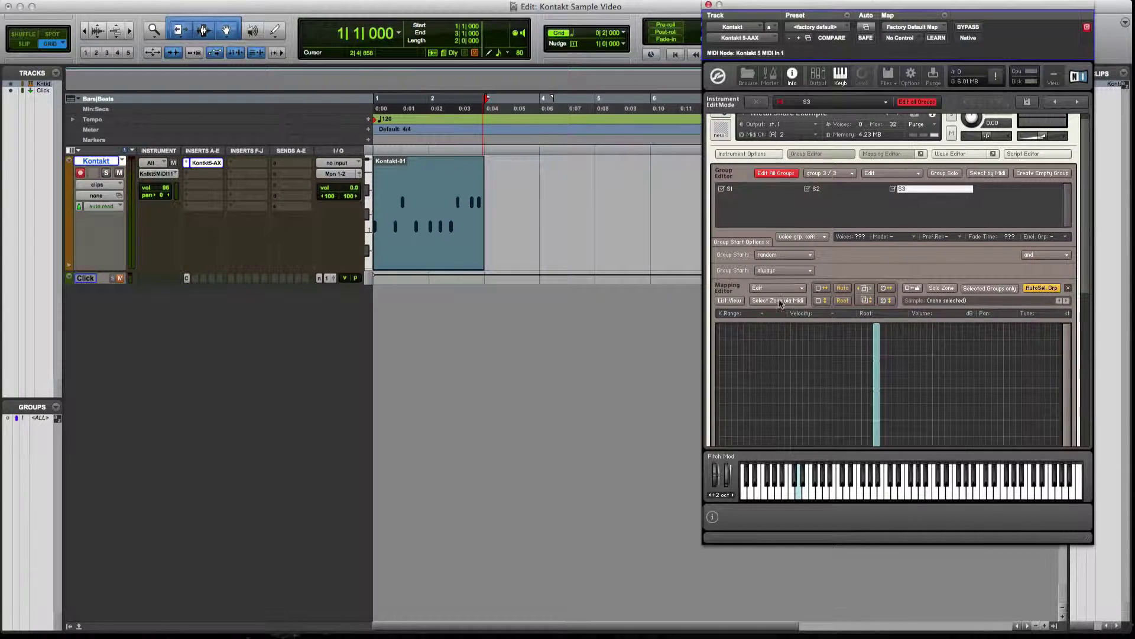
{"action": "left_click", "coordinate": [799, 495]}
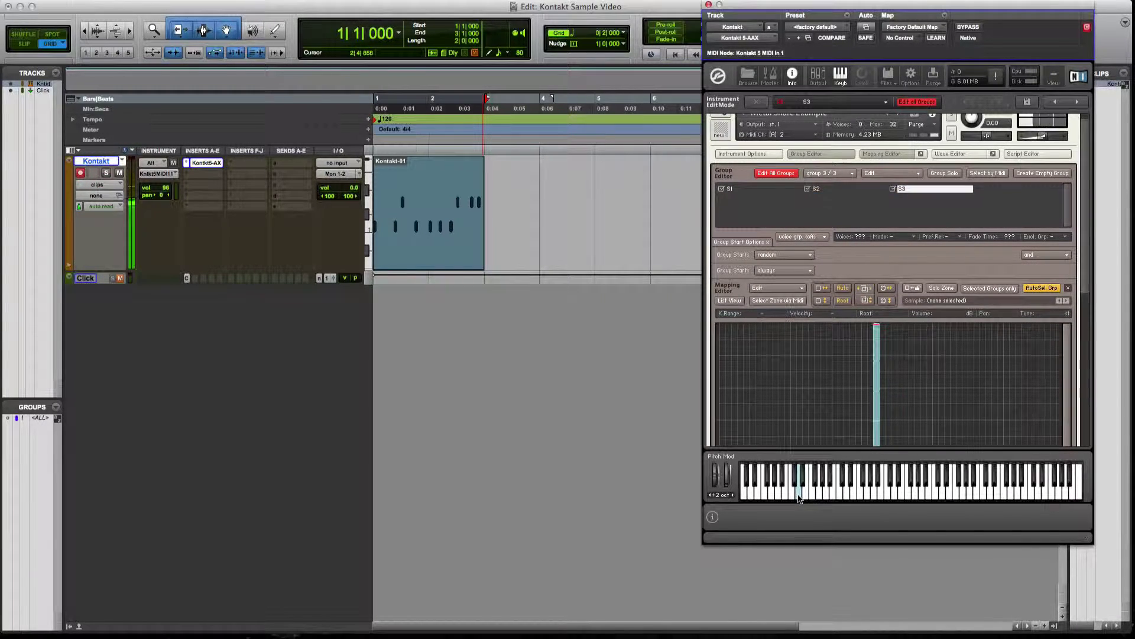
{"action": "left_click", "coordinate": [798, 495]}
{"action": "left_click", "coordinate": [798, 497]}
{"action": "left_click", "coordinate": [799, 496]}
{"action": "left_click", "coordinate": [798, 496]}
{"action": "left_click", "coordinate": [798, 497]}
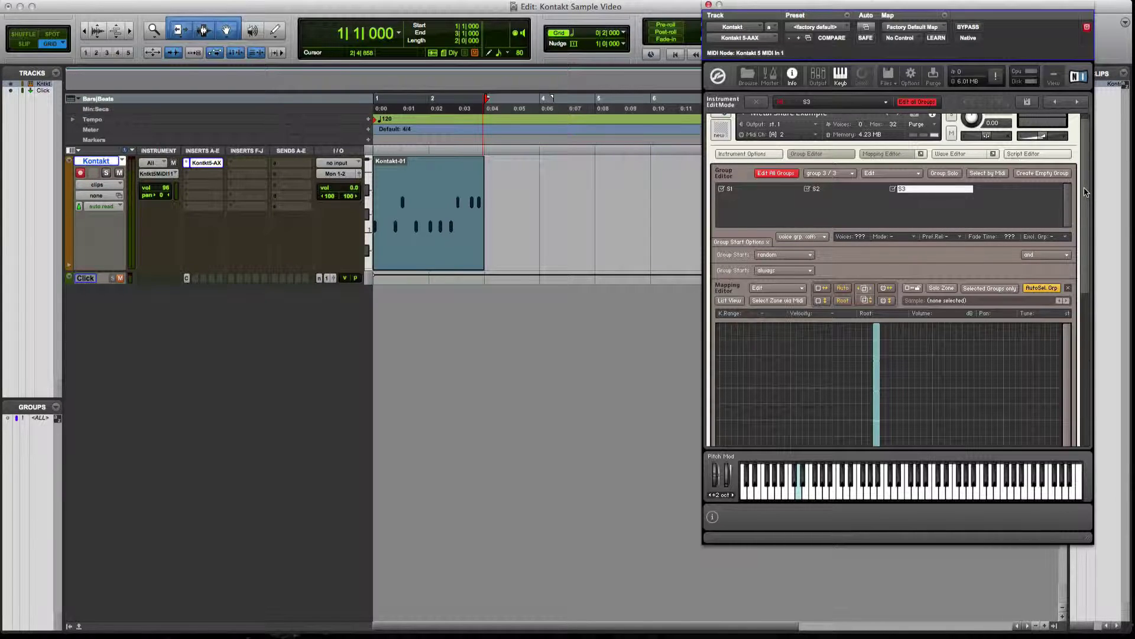
- Examine the source, insert effects and amplifier settings of groups S2 and S3
{"action": "scroll", "coordinate": [1087, 183], "scroll_direction": "up", "scroll_amount": 1}
{"action": "scroll", "coordinate": [1087, 171], "scroll_direction": "down", "scroll_amount": 10}
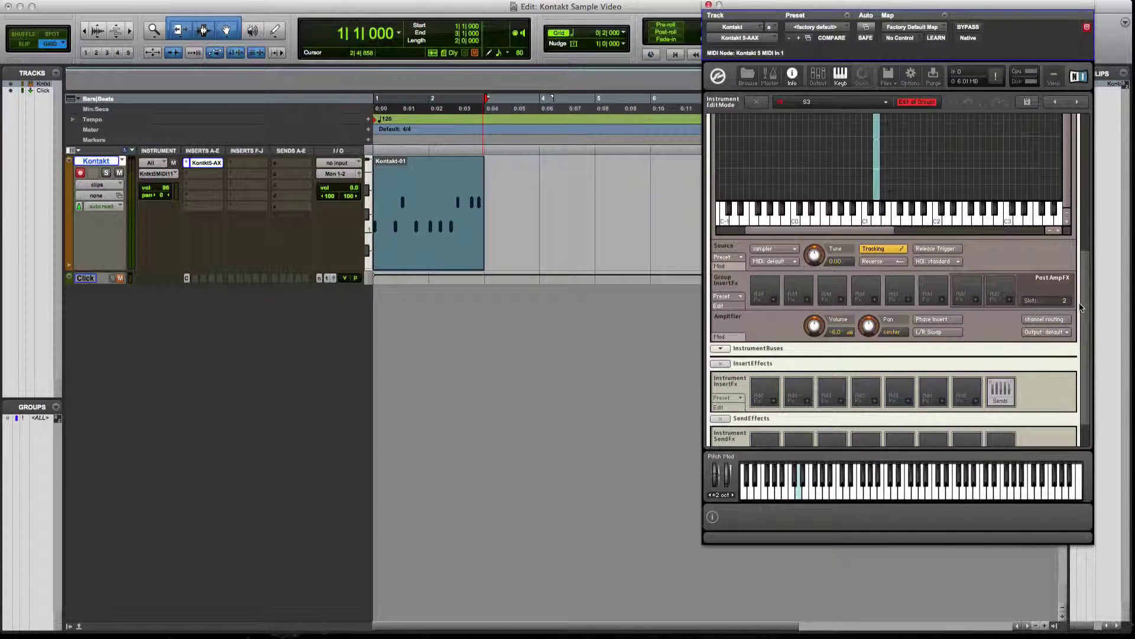
{"action": "scroll", "coordinate": [1080, 192], "scroll_direction": "up", "scroll_amount": 8}
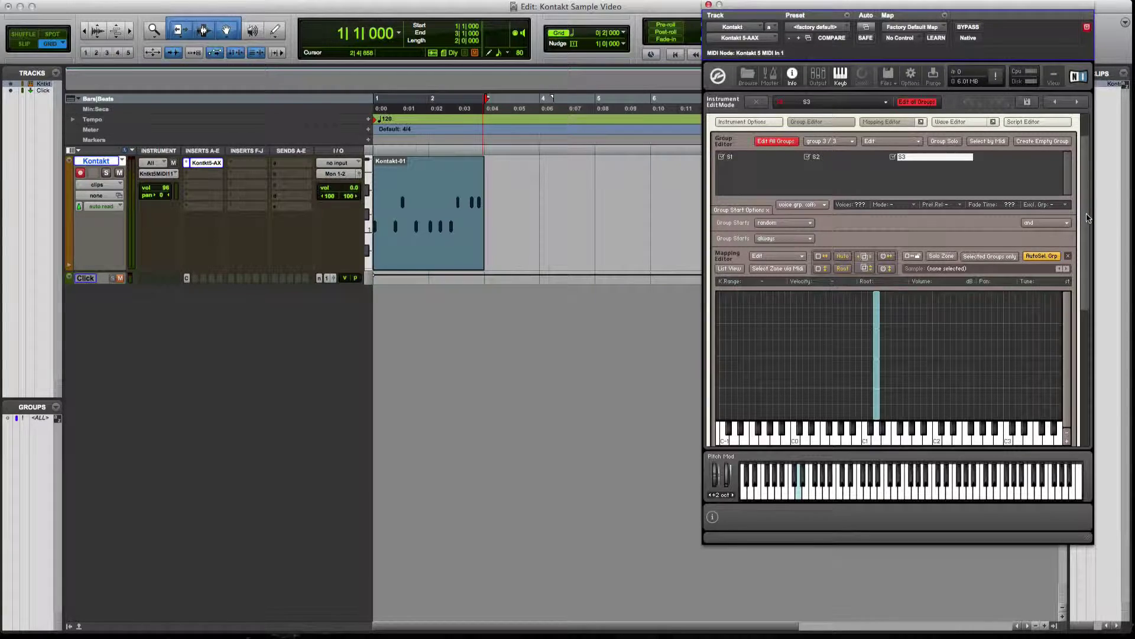
{"action": "scroll", "coordinate": [858, 355], "scroll_direction": "down", "scroll_amount": 5}
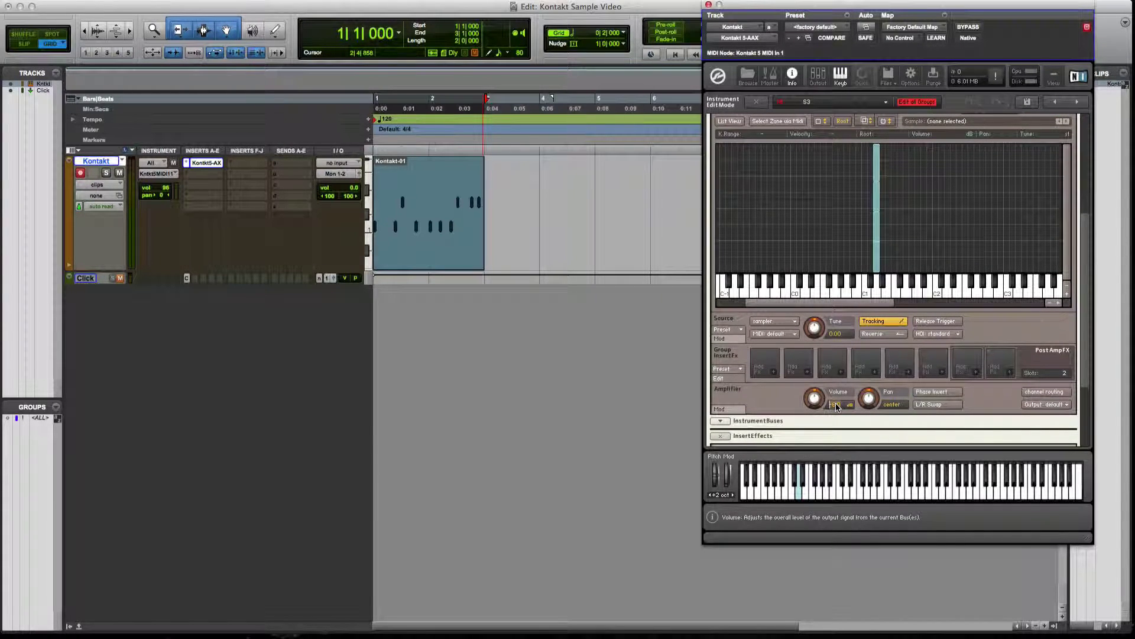
{"action": "scroll", "coordinate": [880, 347], "scroll_direction": "up", "scroll_amount": 5}
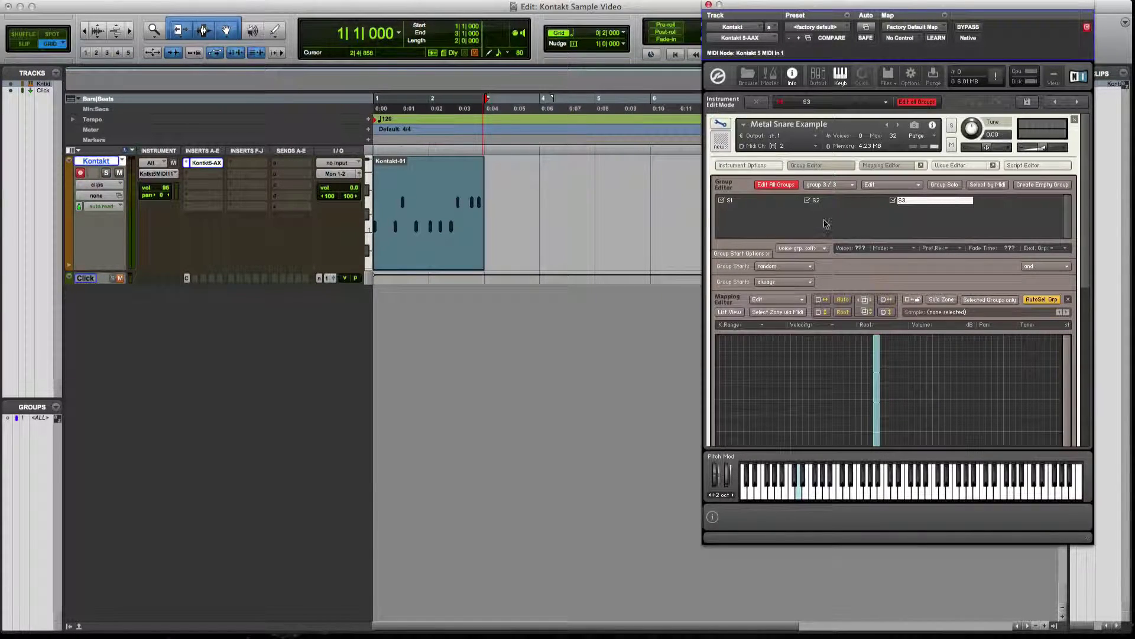
{"action": "left_click", "coordinate": [822, 201]}
{"action": "scroll", "coordinate": [863, 275], "scroll_direction": "down", "scroll_amount": 6}
{"action": "scroll", "coordinate": [865, 290], "scroll_direction": "up", "scroll_amount": 5}
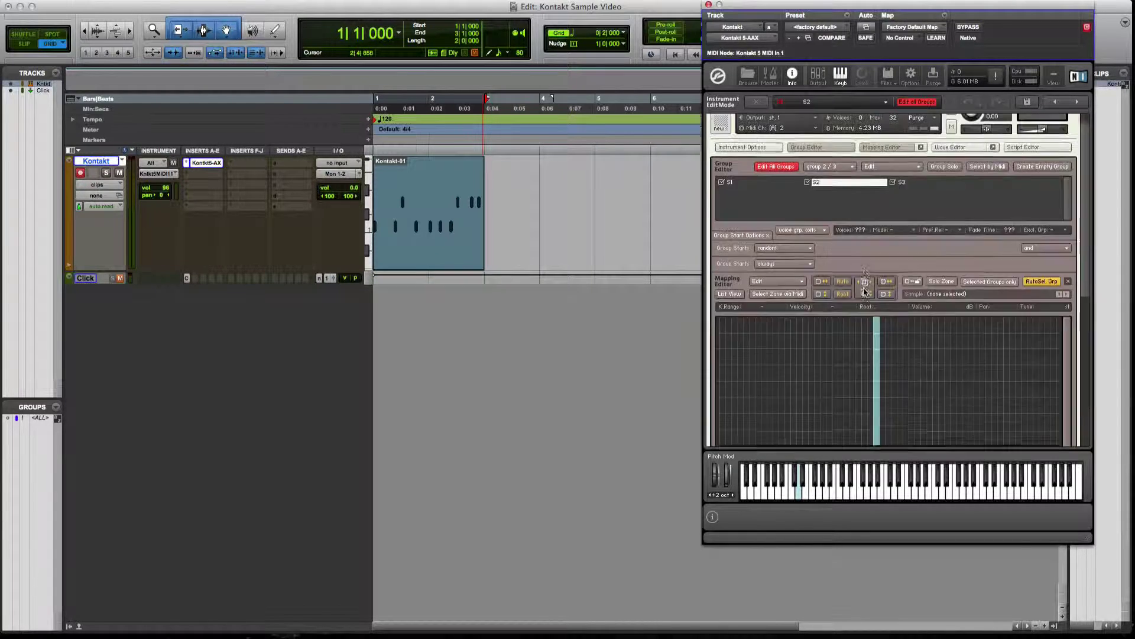
{"action": "scroll", "coordinate": [864, 290], "scroll_direction": "up", "scroll_amount": 1}
{"action": "left_click", "coordinate": [904, 201]}
{"action": "scroll", "coordinate": [904, 233], "scroll_direction": "down", "scroll_amount": 5}
{"action": "scroll", "coordinate": [903, 238], "scroll_direction": "up", "scroll_amount": 5}
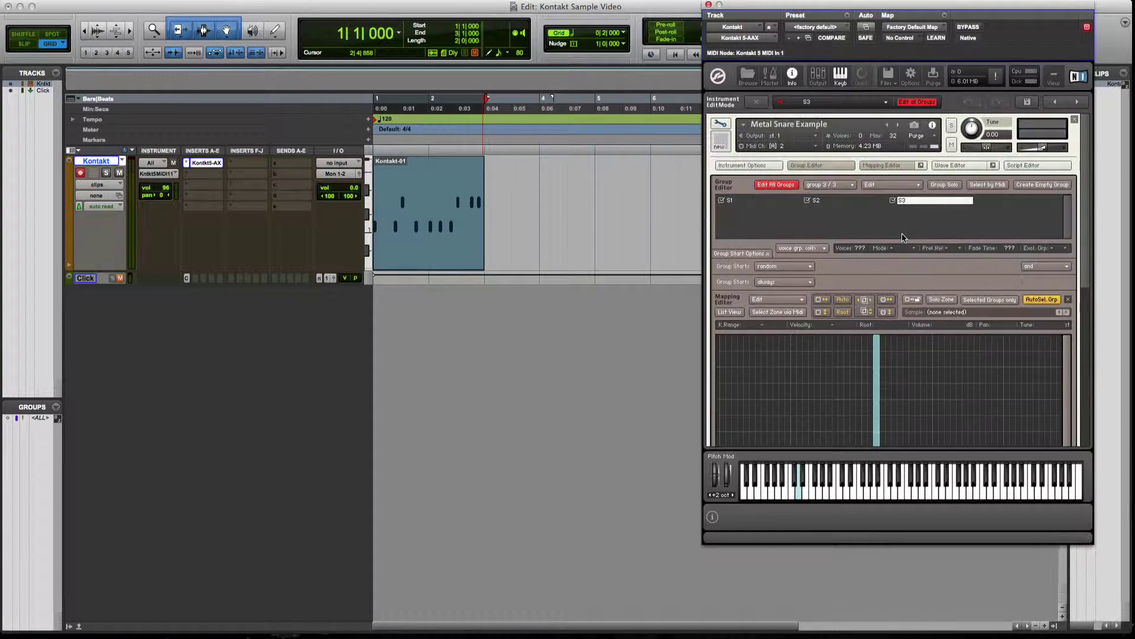
- Play key D1 several times to check which group sounds on each hit
{"action": "left_click", "coordinate": [798, 494]}
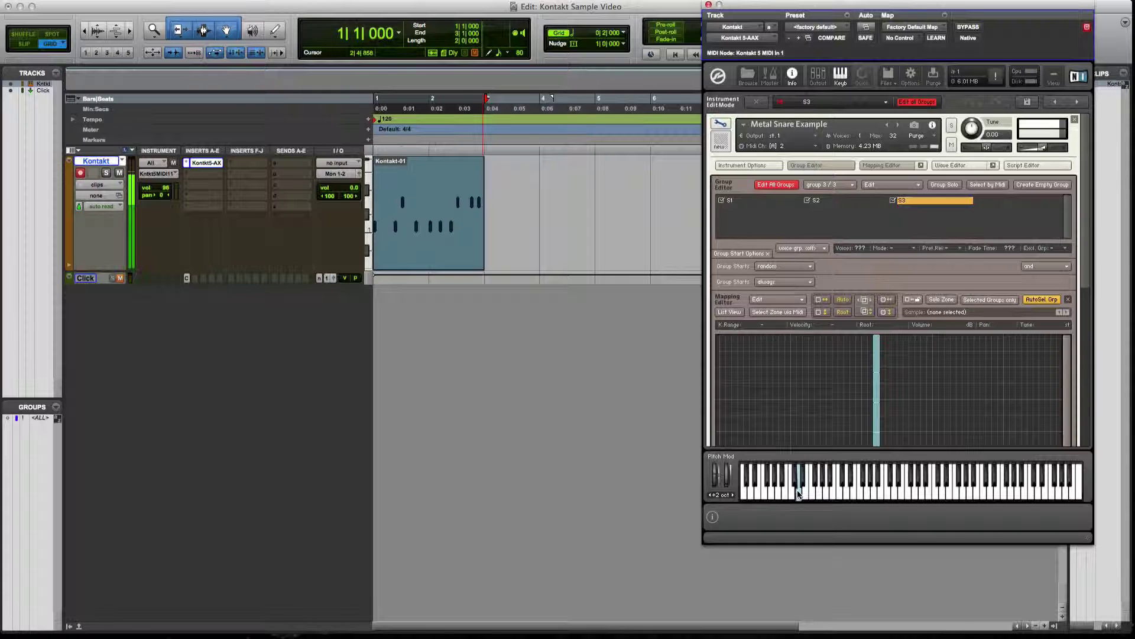
{"action": "left_click", "coordinate": [797, 495]}
{"action": "left_click", "coordinate": [798, 494]}
{"action": "left_click", "coordinate": [798, 494]}
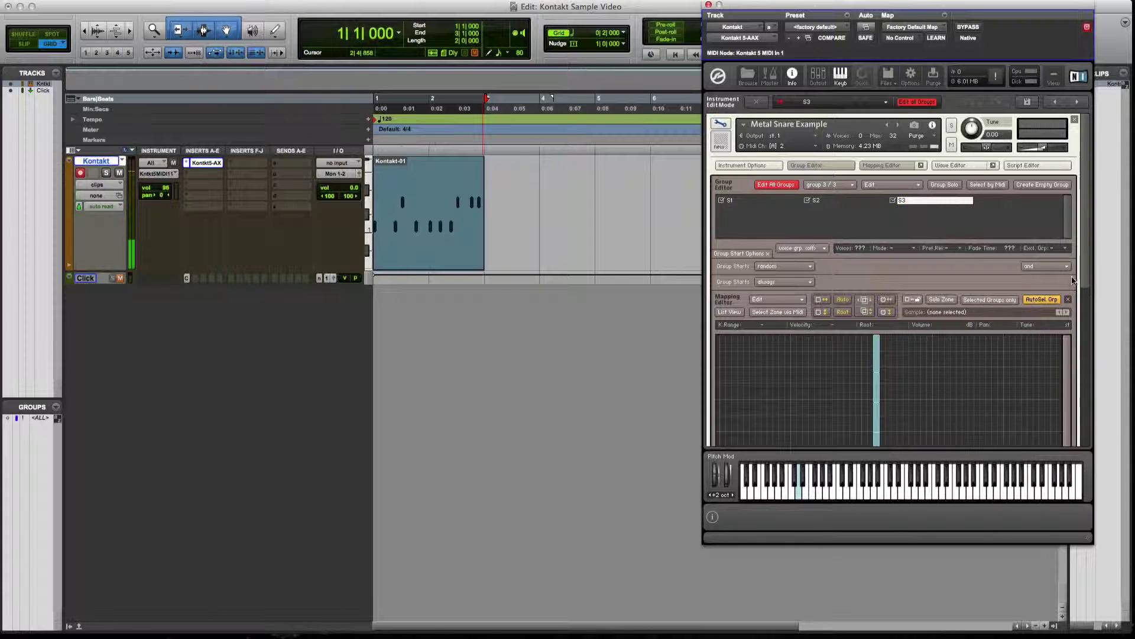
- Select group S1 and delete its existing volume envelope
{"action": "left_click", "coordinate": [750, 201]}
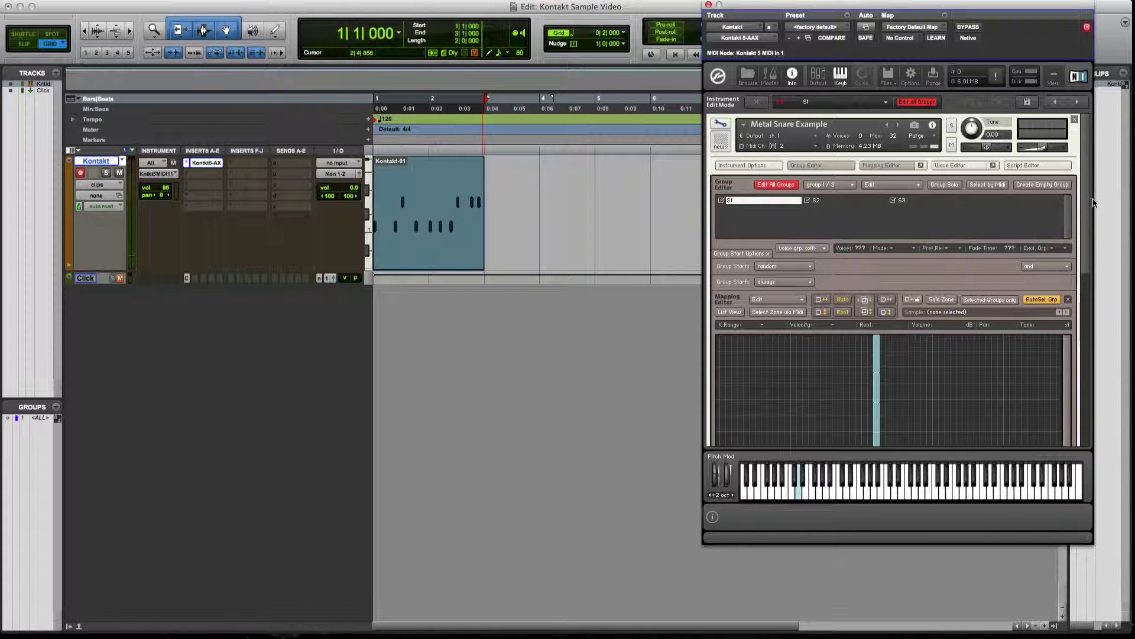
{"action": "left_click_drag", "start_coordinate": [1093, 203], "coordinate": [1095, 378]}
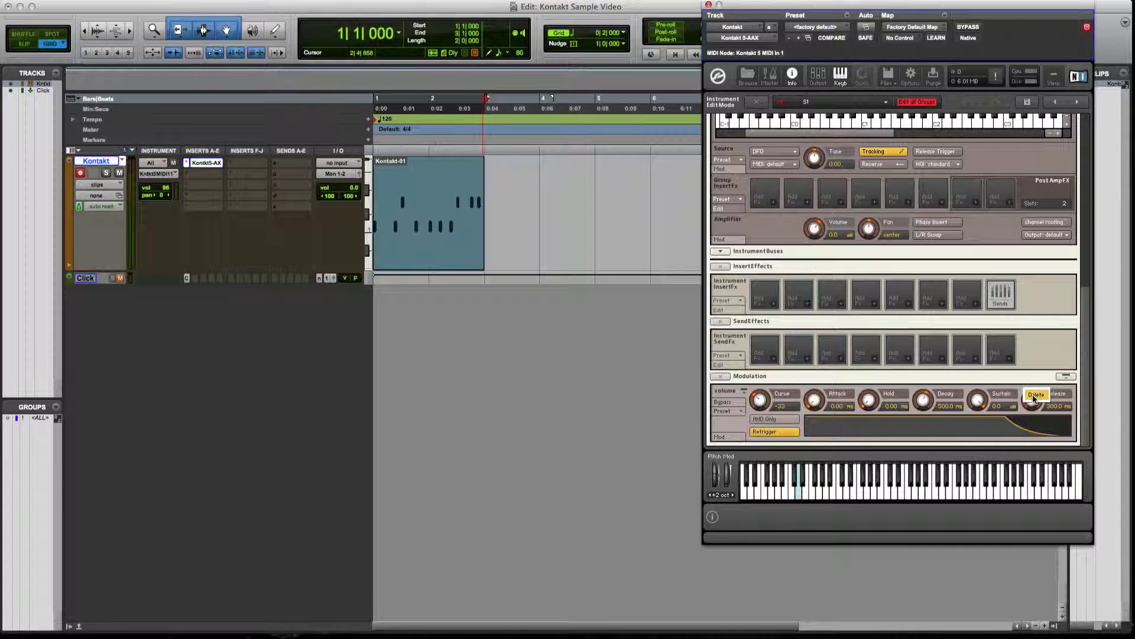
{"action": "left_click", "coordinate": [1035, 395]}
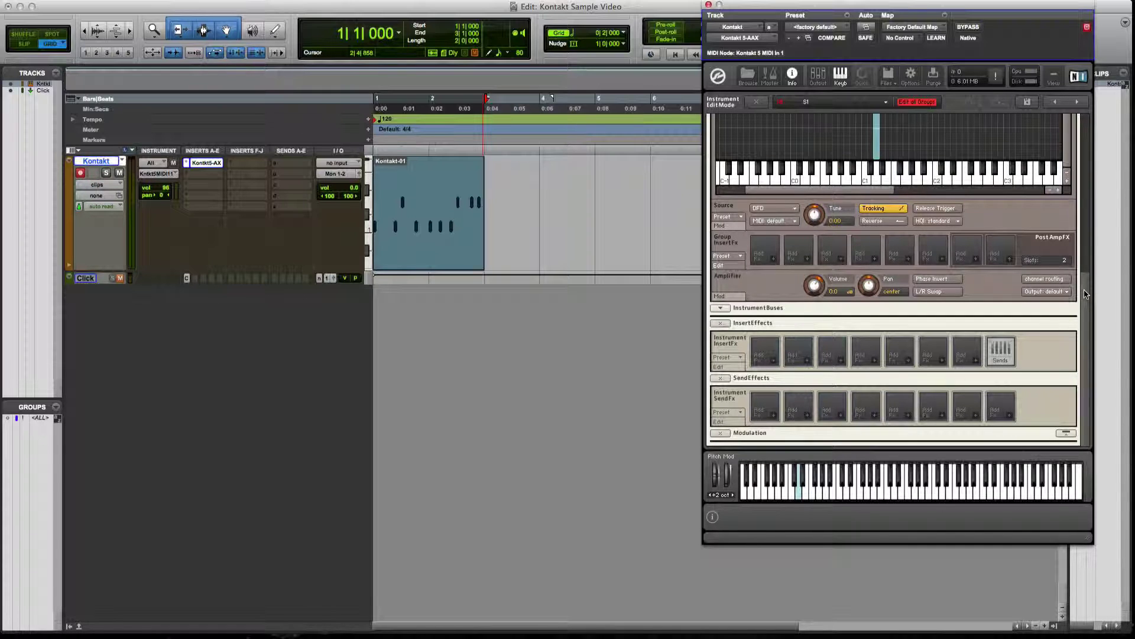
- Add an AHDSR volume envelope to the amplifier with 0.00 ms attack, 15.0k ms hold, 25.0k ms decay and 0.0 dB sustain
{"action": "left_click_drag", "start_coordinate": [1086, 294], "coordinate": [1061, 235]}
{"action": "scroll", "coordinate": [831, 383], "scroll_direction": "down", "scroll_amount": 2}
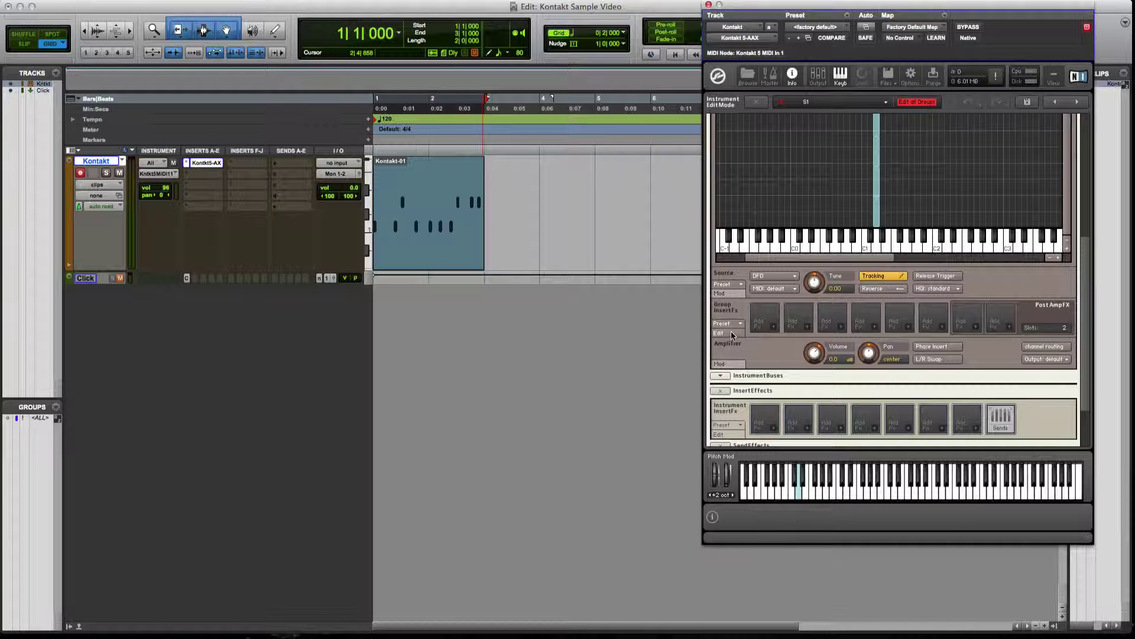
{"action": "left_click", "coordinate": [741, 364]}
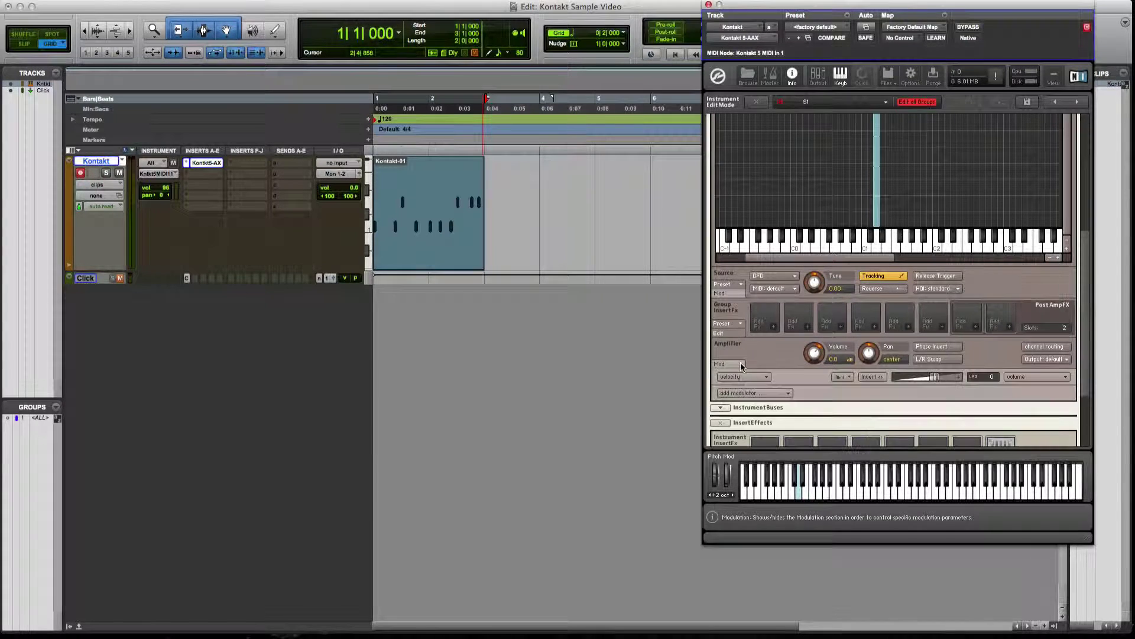
{"action": "left_click", "coordinate": [756, 394]}
{"action": "mouse_move", "coordinate": [747, 425]}
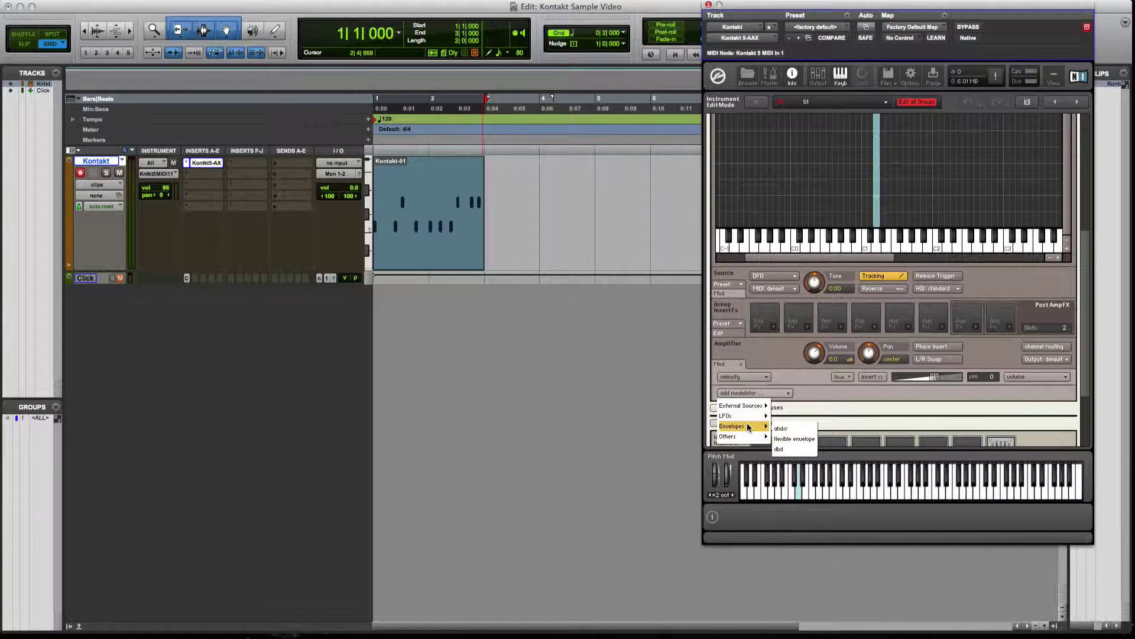
{"action": "left_click", "coordinate": [782, 428]}
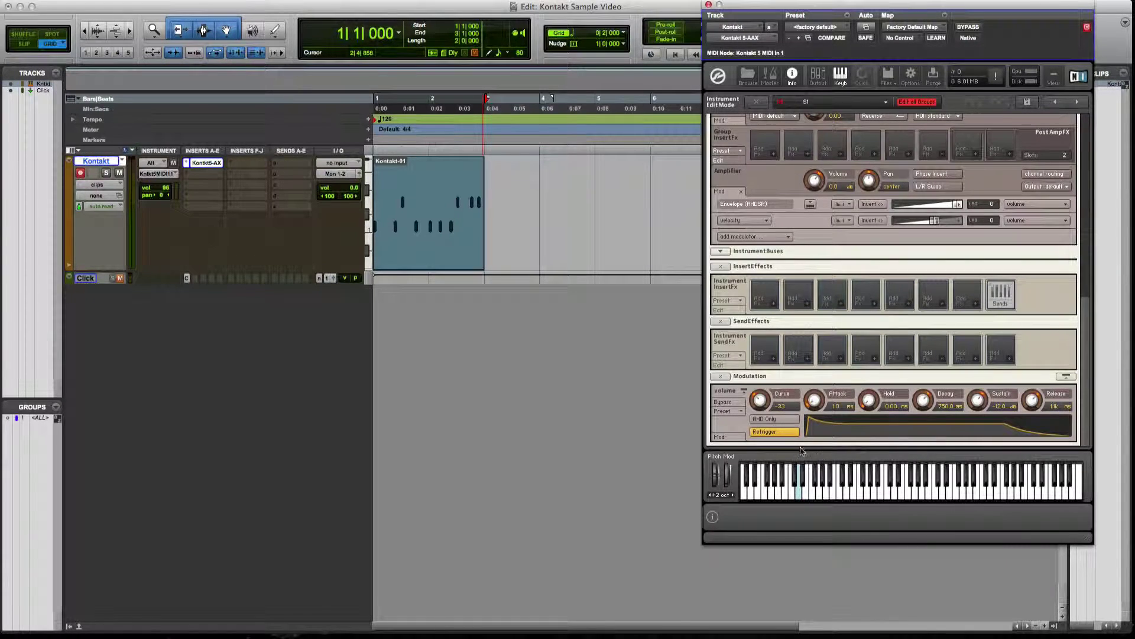
{"action": "left_click_drag", "start_coordinate": [868, 400], "coordinate": [869, 367]}
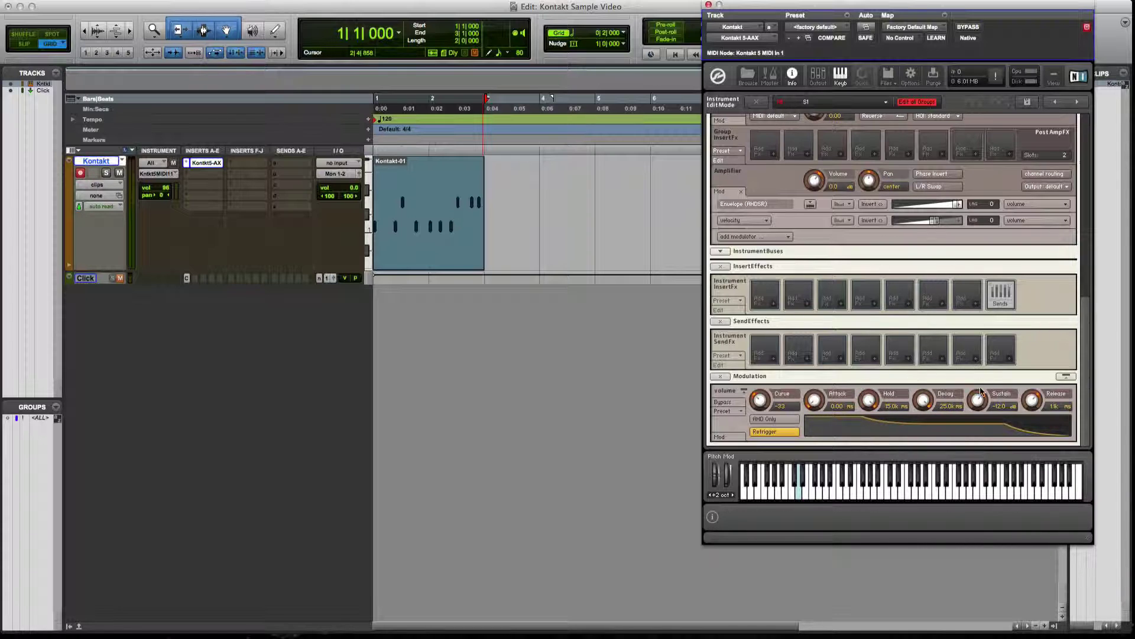
{"action": "left_click_drag", "start_coordinate": [978, 401], "coordinate": [980, 355]}
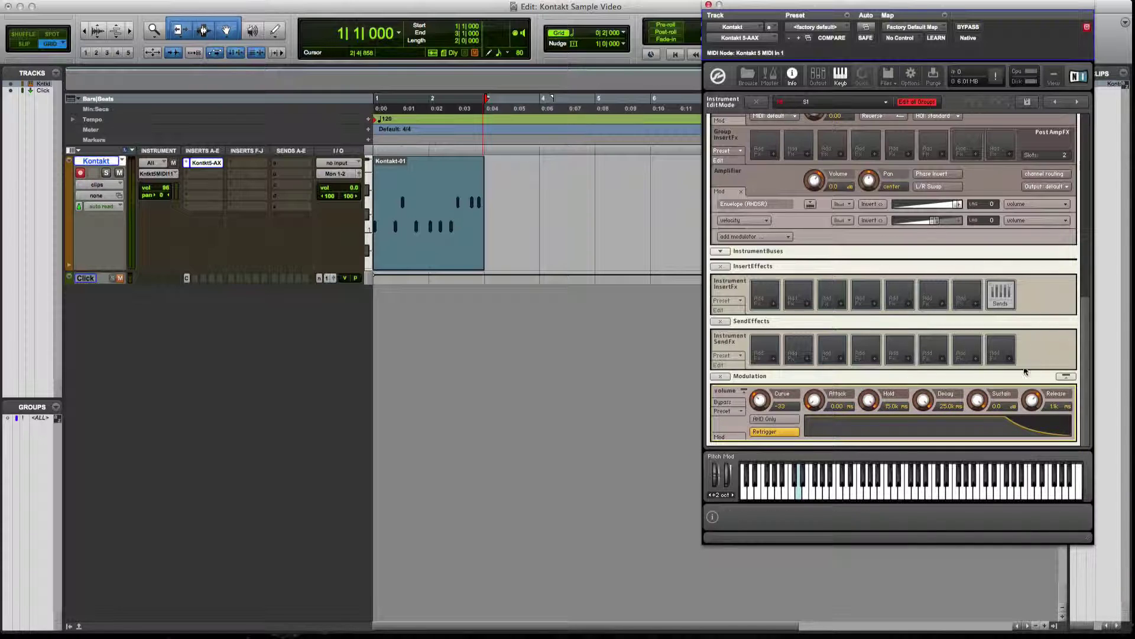
- Audition the snare on key D1 with the new volume envelope applied
{"action": "scroll", "coordinate": [919, 308], "scroll_direction": "up", "scroll_amount": 15}
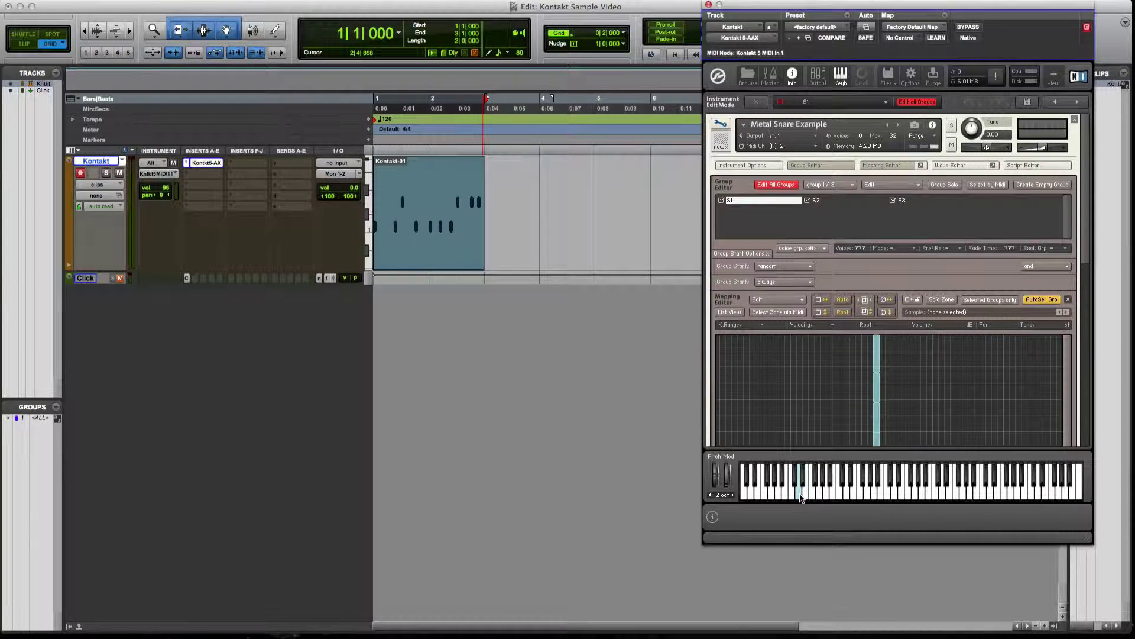
{"action": "left_click", "coordinate": [800, 499]}
{"action": "left_click", "coordinate": [801, 499]}
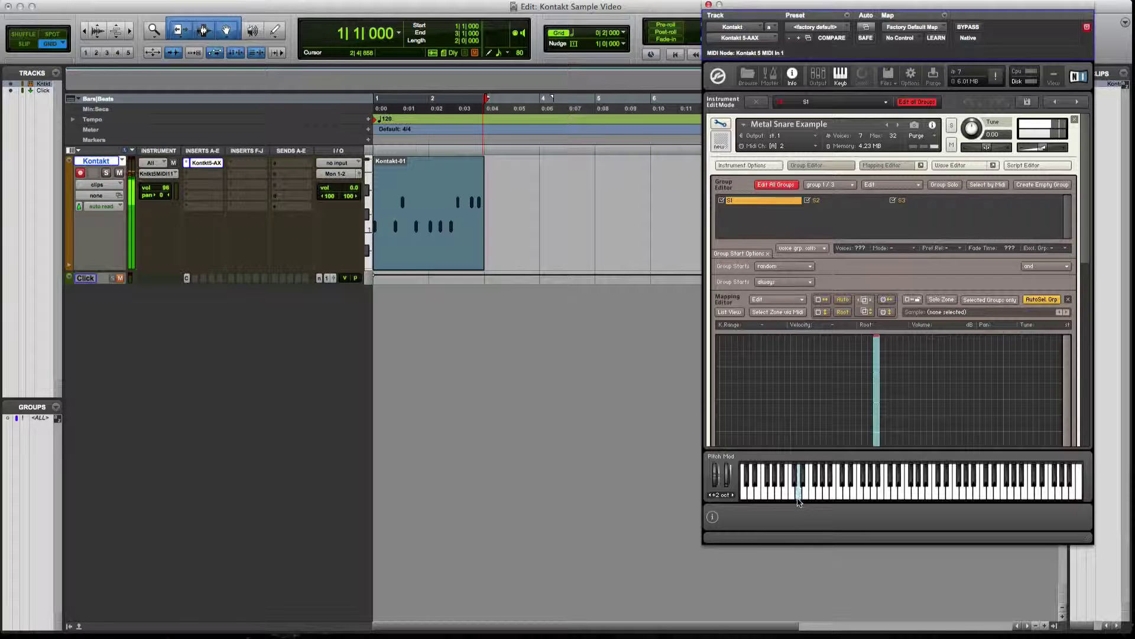
{"action": "left_click", "coordinate": [800, 501]}
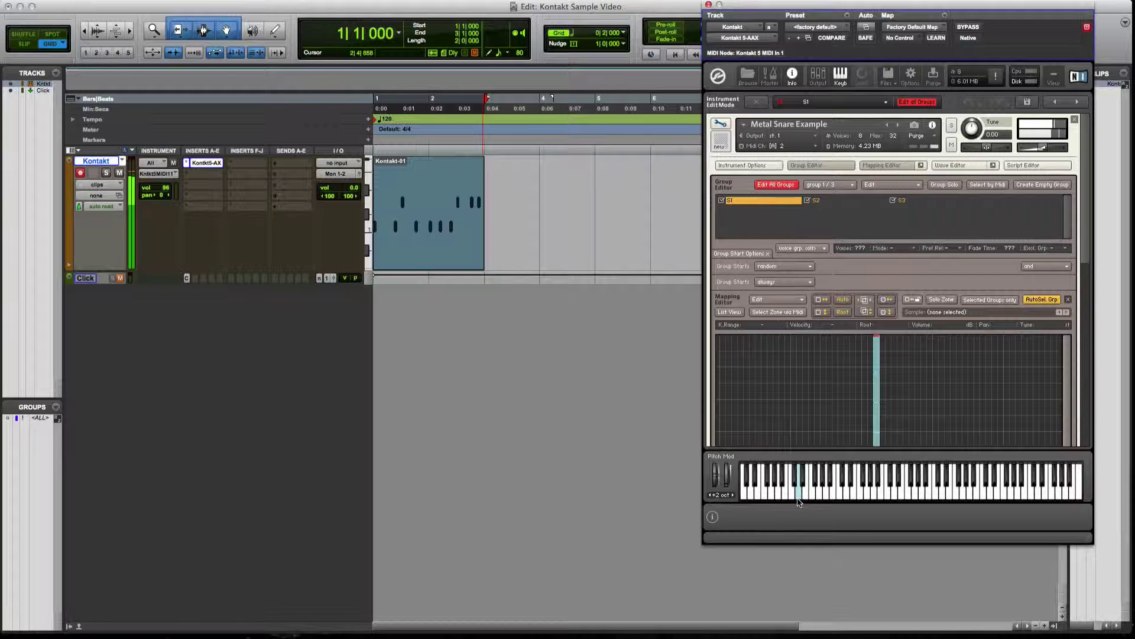
- Set the instrument's MIDI channel to omni and play back the Kontakt-01 clip with recording disarmed on the Kontakt track
{"action": "left_click", "coordinate": [787, 147]}
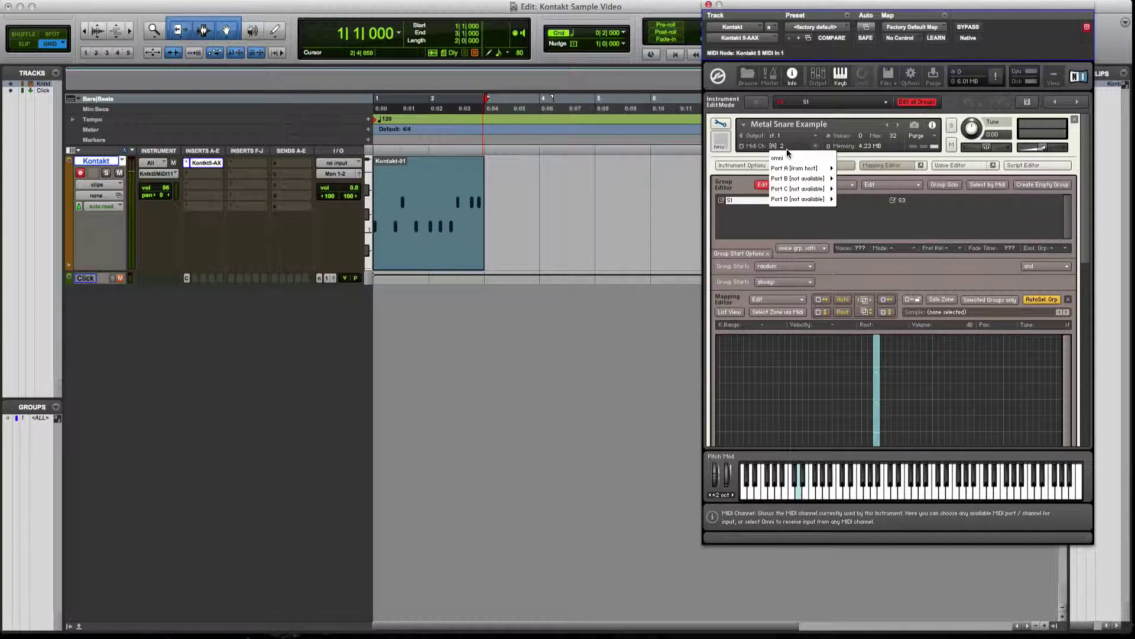
{"action": "left_click", "coordinate": [786, 157]}
{"action": "left_click", "coordinate": [446, 247]}
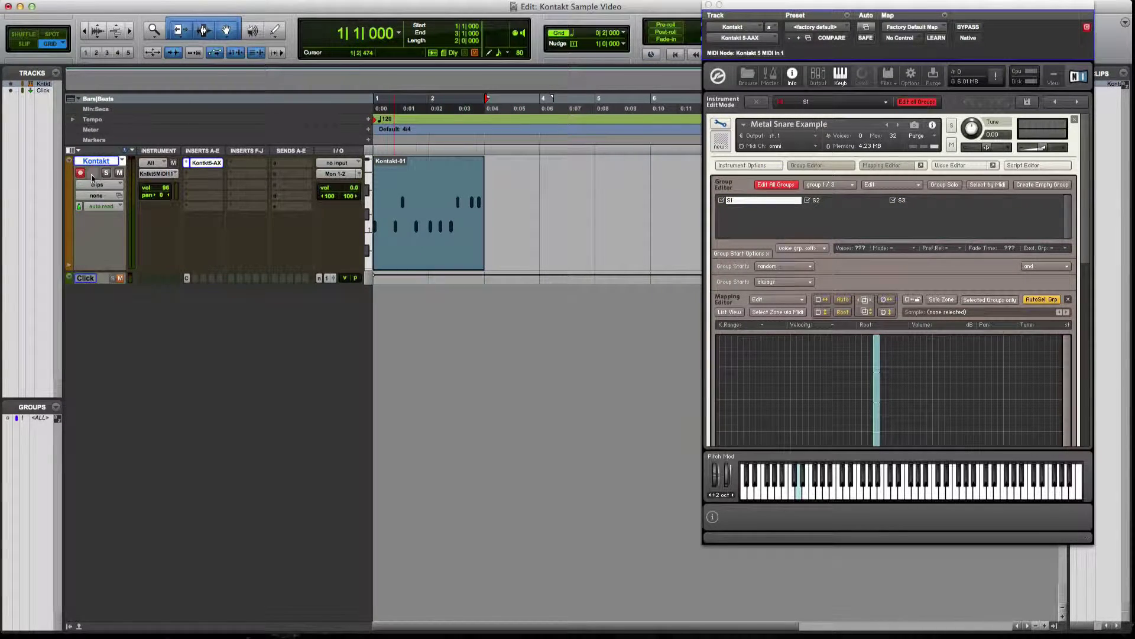
{"action": "key", "text": "space"}
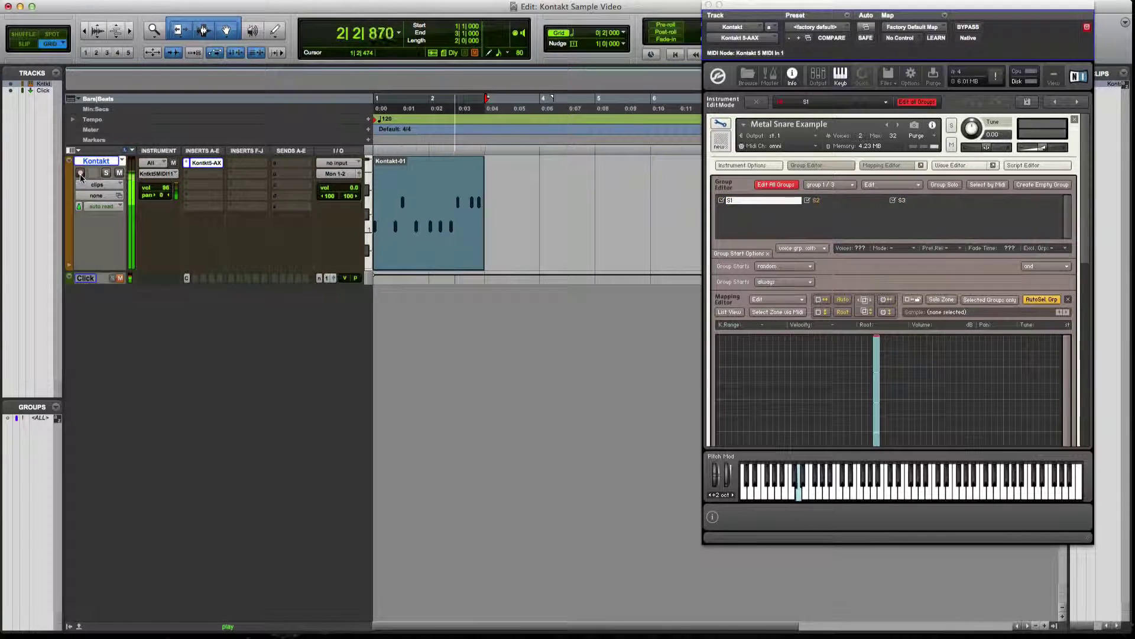
{"action": "key", "text": "space"}
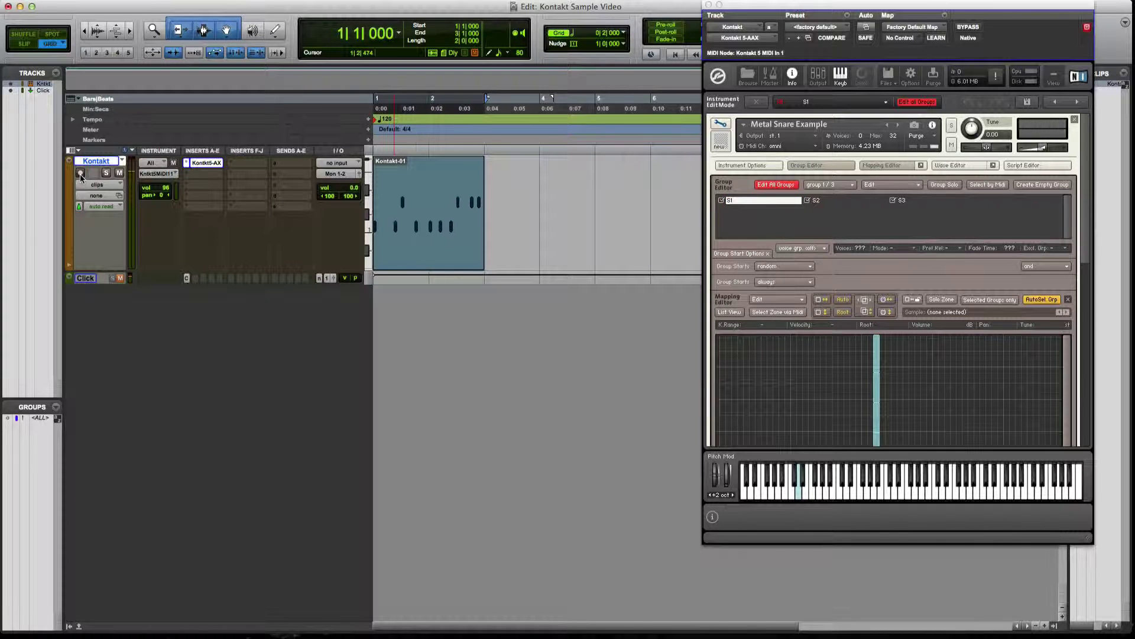
- Open the Kontakt-01 clip in the MIDI editor and close the Kontakt plug-in window
{"action": "double_click", "coordinate": [395, 260]}
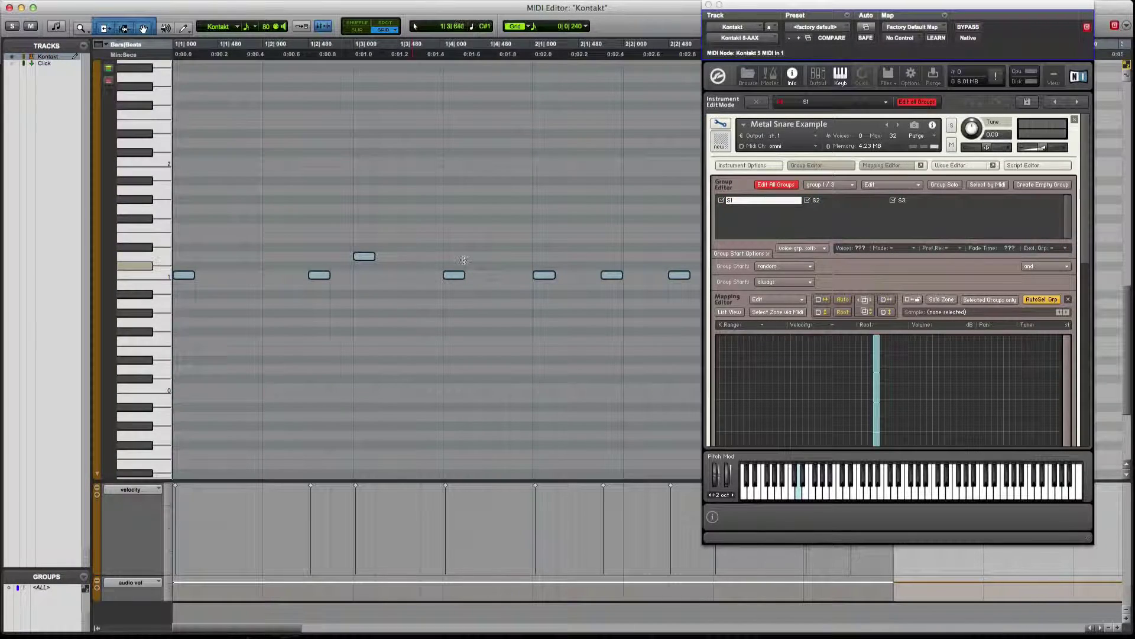
{"action": "left_click", "coordinate": [708, 6]}
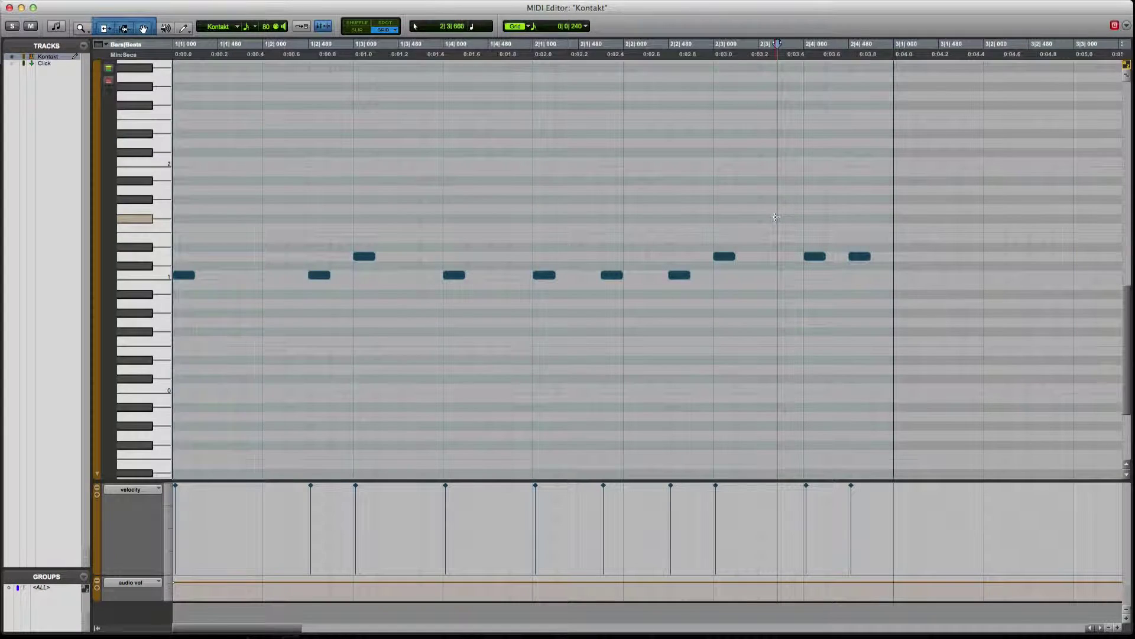
- Fill bar 4 with repeated sixteenth notes on D1
{"action": "key", "text": "super+bracketleft"}
{"action": "key", "text": "super+bracketleft"}
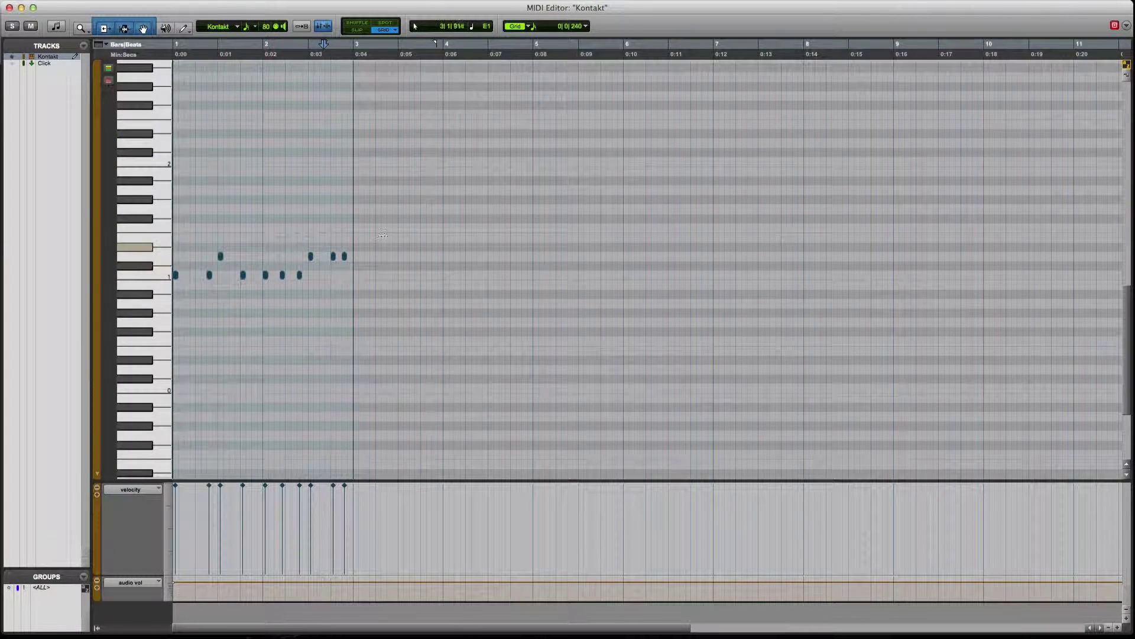
{"action": "mouse_move", "coordinate": [388, 235]}
{"action": "left_mouse_down"}
{"action": "mouse_move", "coordinate": [307, 264]}
{"action": "mouse_move", "coordinate": [363, 278]}
{"action": "mouse_move", "coordinate": [373, 258]}
{"action": "mouse_move", "coordinate": [475, 262]}
{"action": "mouse_move", "coordinate": [449, 264]}
{"action": "left_mouse_up"}
{"action": "key", "text": "super+d"}
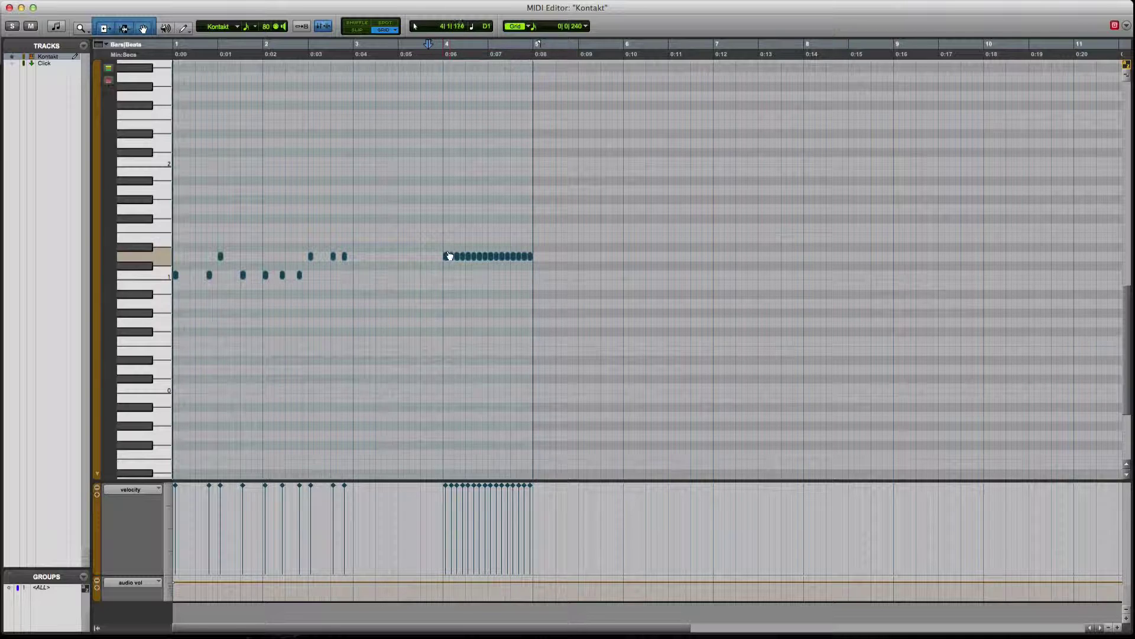
- Change the velocity of all the bar 4 notes smoothly from 1 to 127 with the Change Velocity event operation
{"action": "left_click_drag", "start_coordinate": [441, 249], "coordinate": [531, 270]}
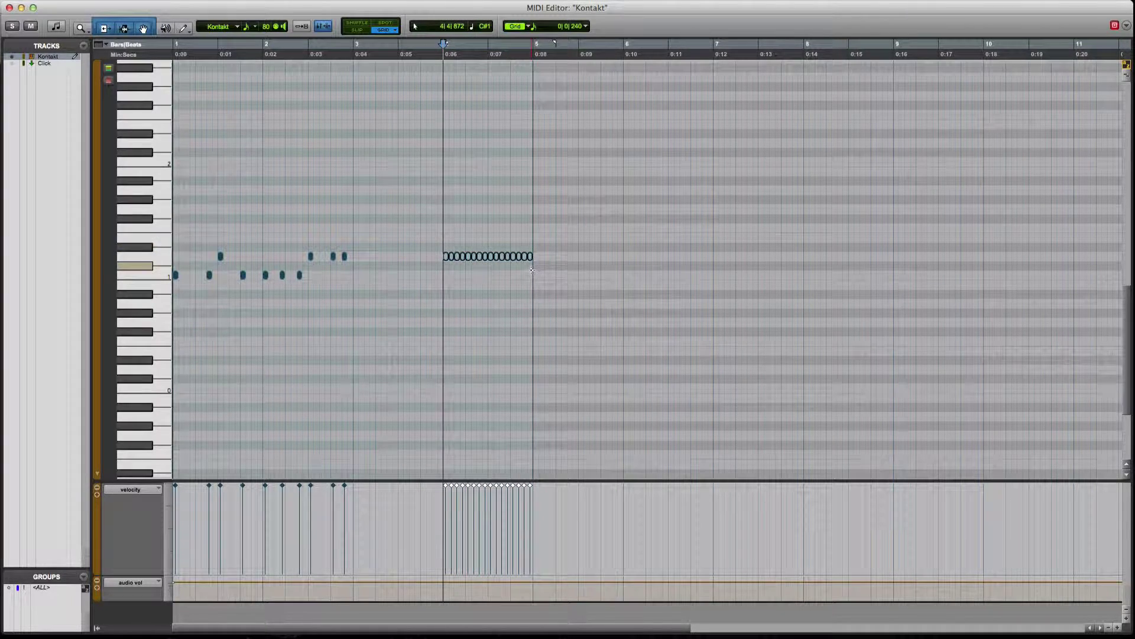
{"action": "key", "text": "alt+0"}
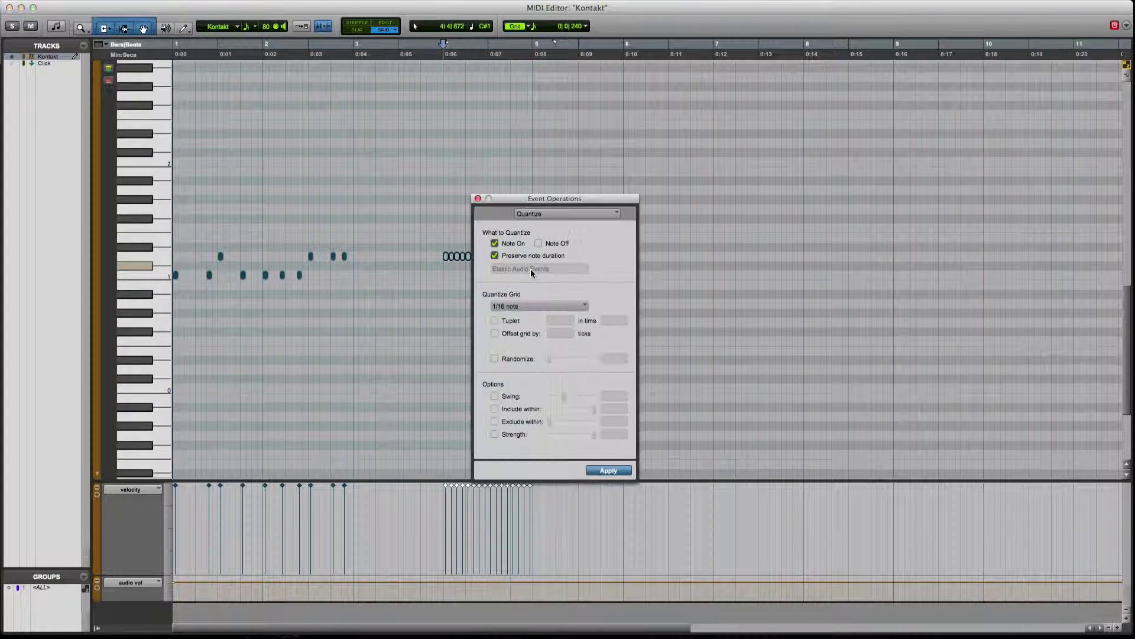
{"action": "left_click", "coordinate": [542, 212]}
{"action": "left_click", "coordinate": [541, 211]}
{"action": "left_click", "coordinate": [556, 213]}
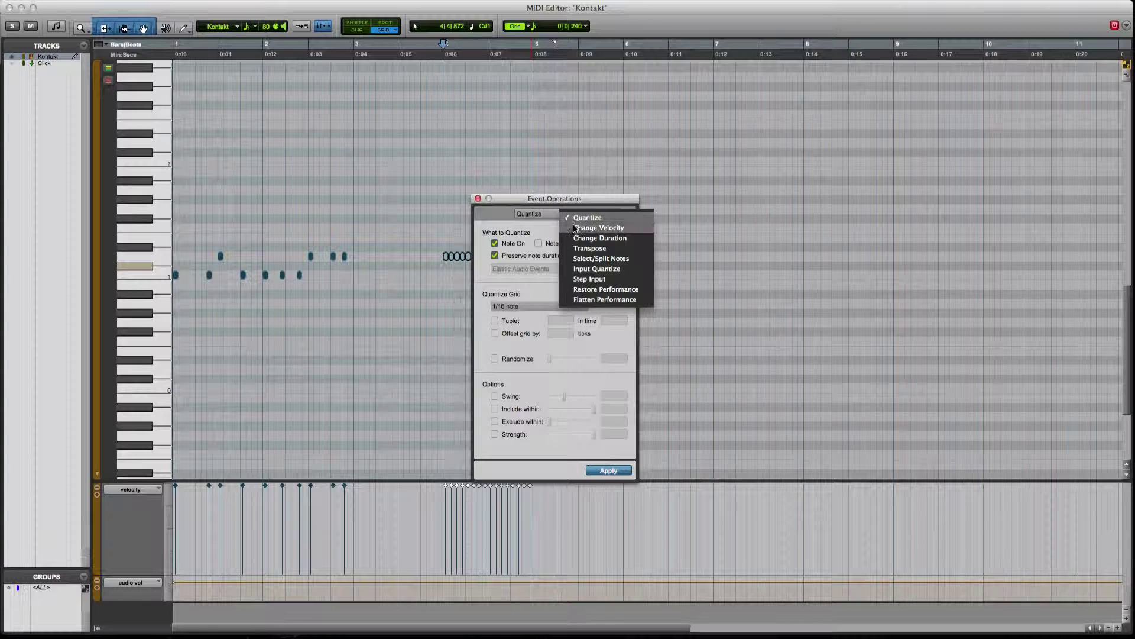
{"action": "left_click", "coordinate": [599, 227]}
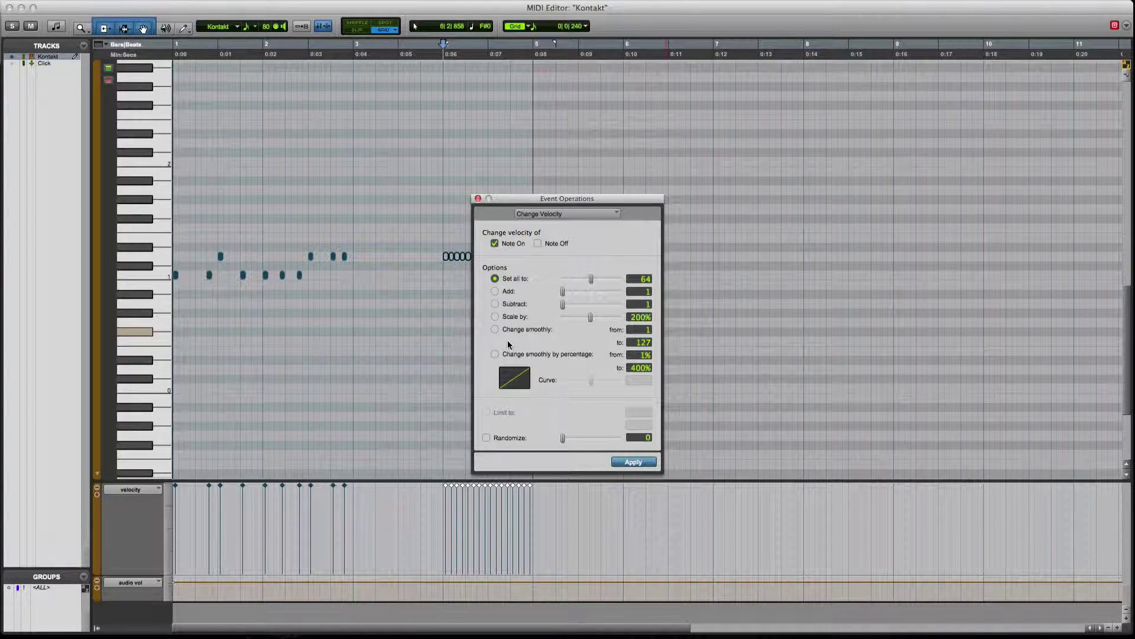
{"action": "left_click", "coordinate": [495, 330]}
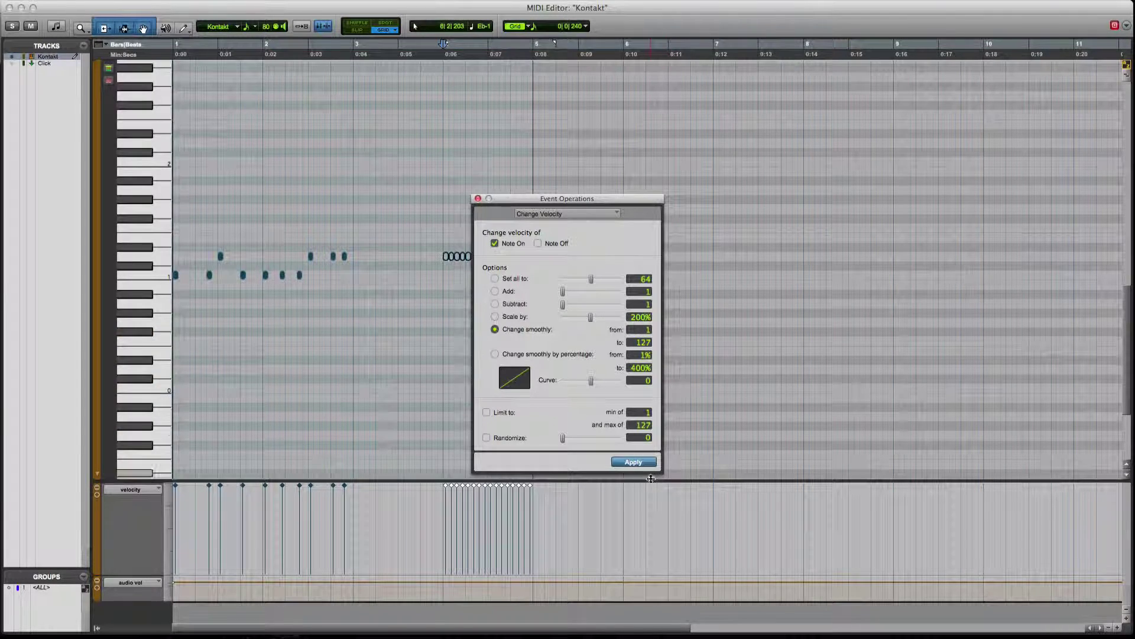
{"action": "left_click", "coordinate": [634, 462]}
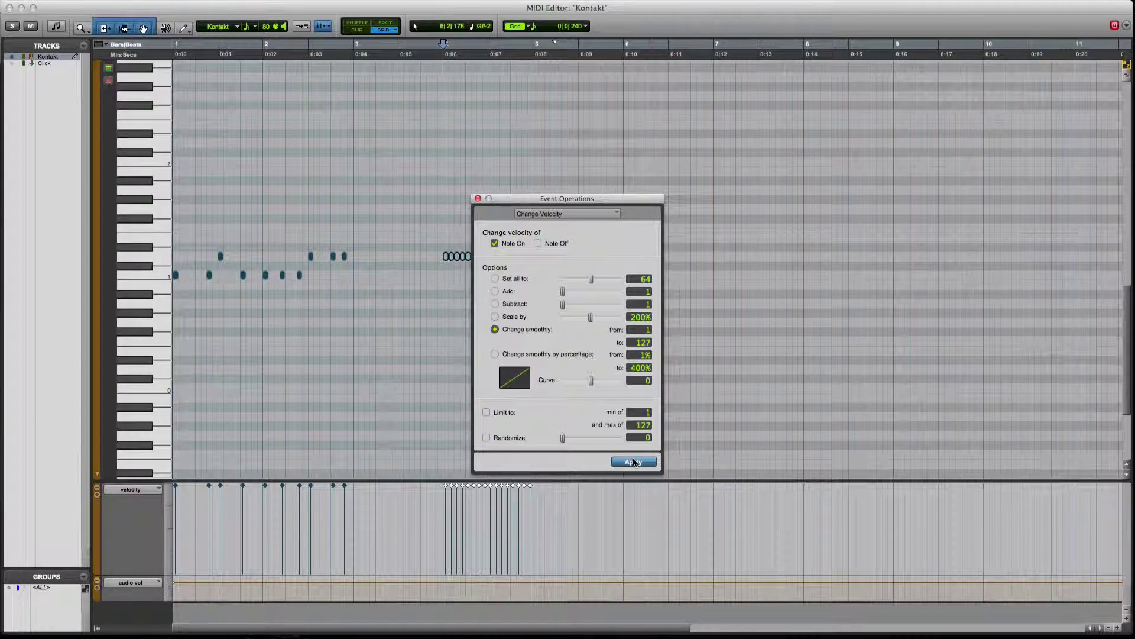
{"action": "left_click", "coordinate": [477, 198]}
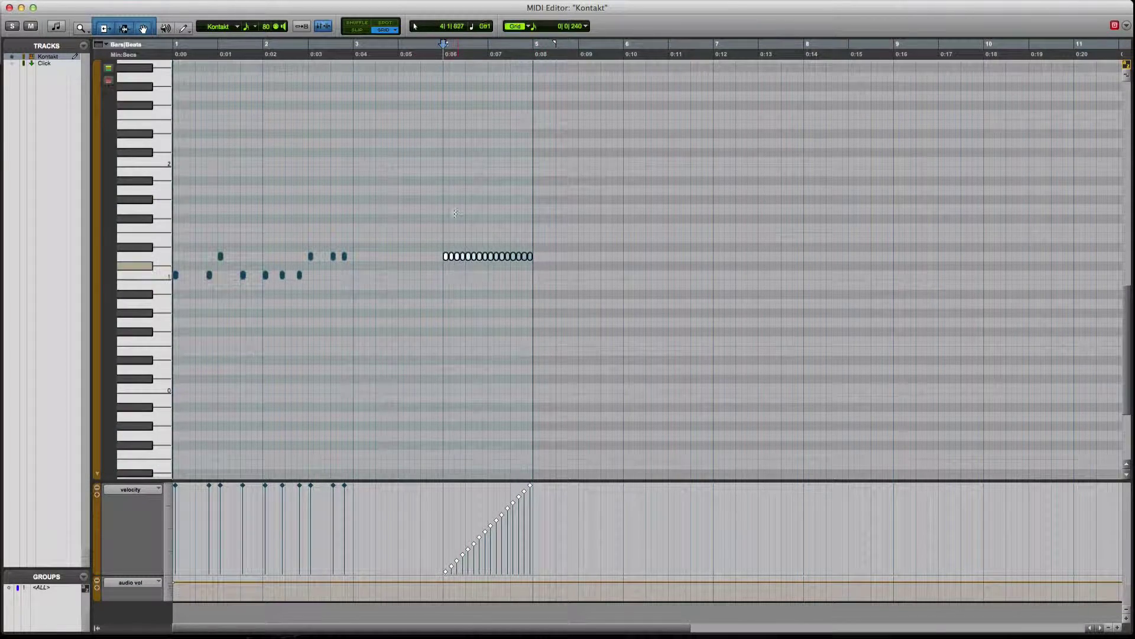
- Play back the bar 4 velocity ramp twice, starting just before the first sixteenth note
{"action": "left_click", "coordinate": [424, 168]}
{"action": "key", "text": "space"}
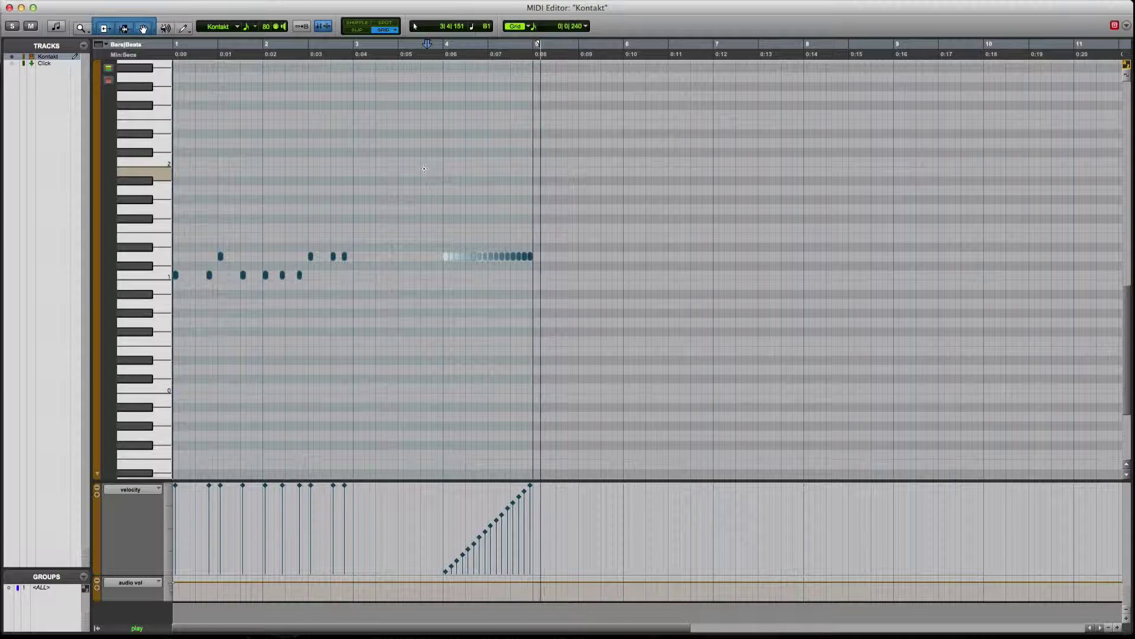
{"action": "key", "text": "space"}
{"action": "key", "text": "space"}
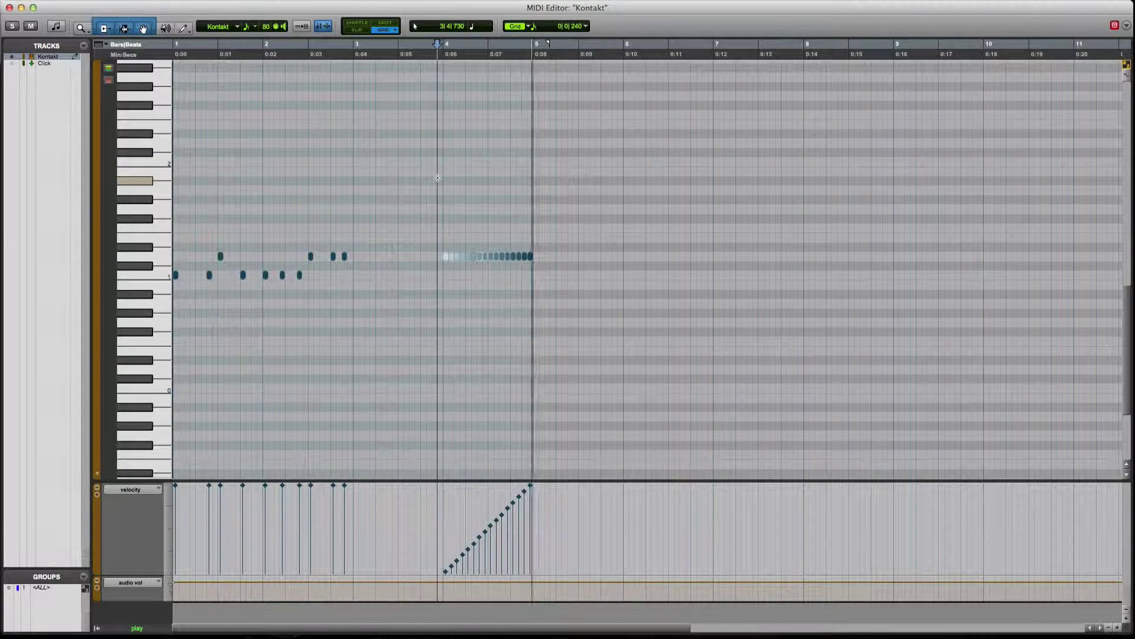
{"action": "key", "text": "space"}
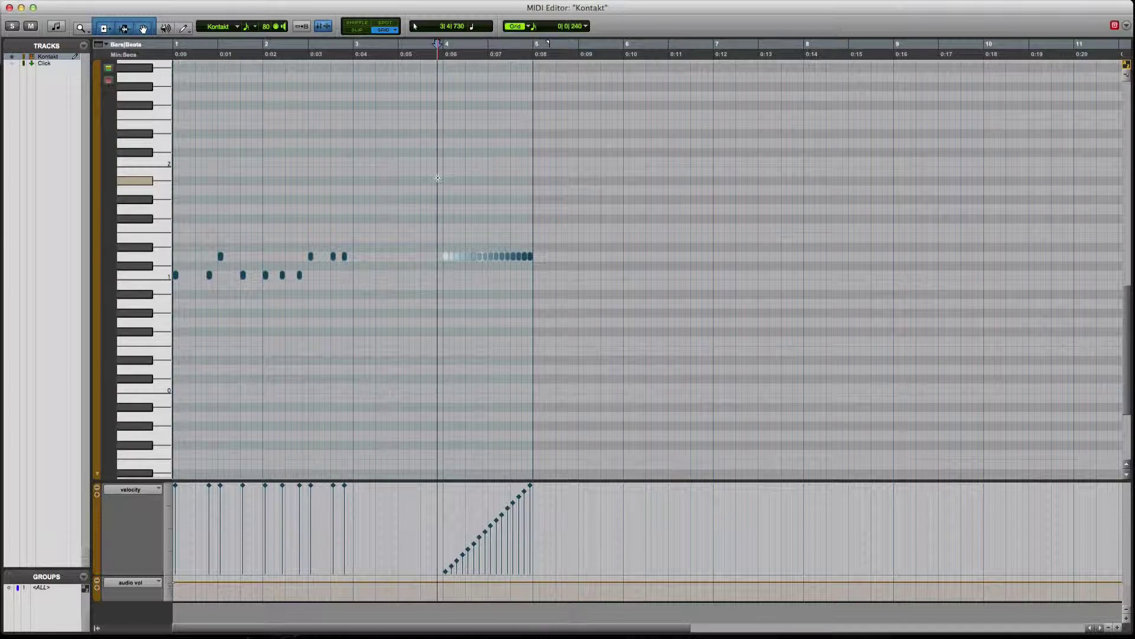
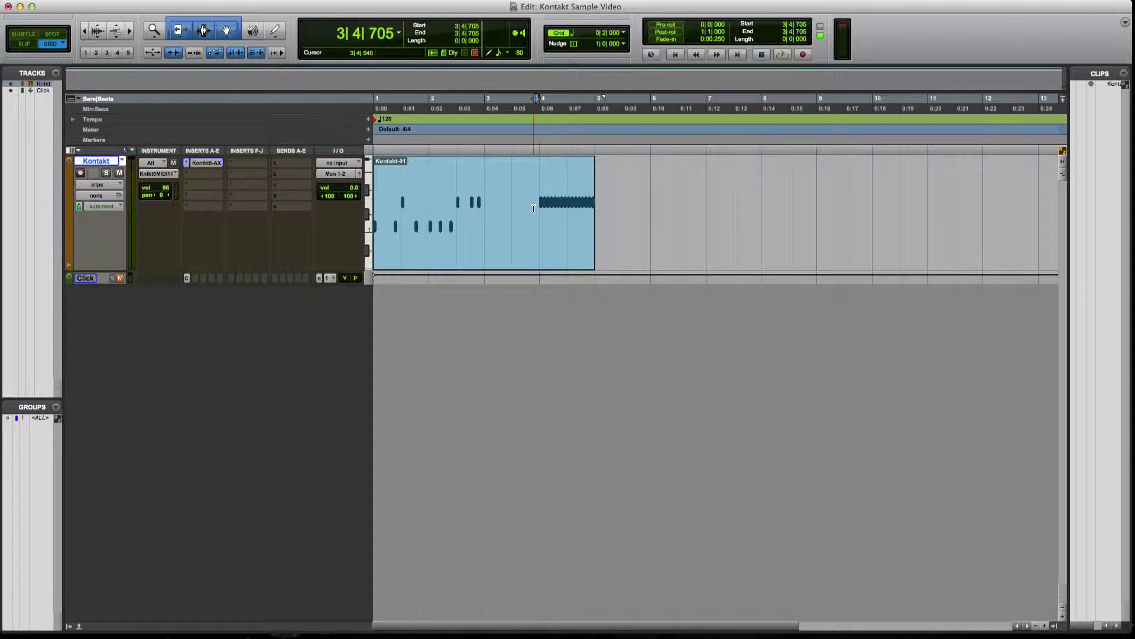
- Reopen the Kontakt plug-in and review the Metal Snare Example's group, mapping, amplifier and volume envelope settings
{"action": "left_click", "coordinate": [202, 168]}
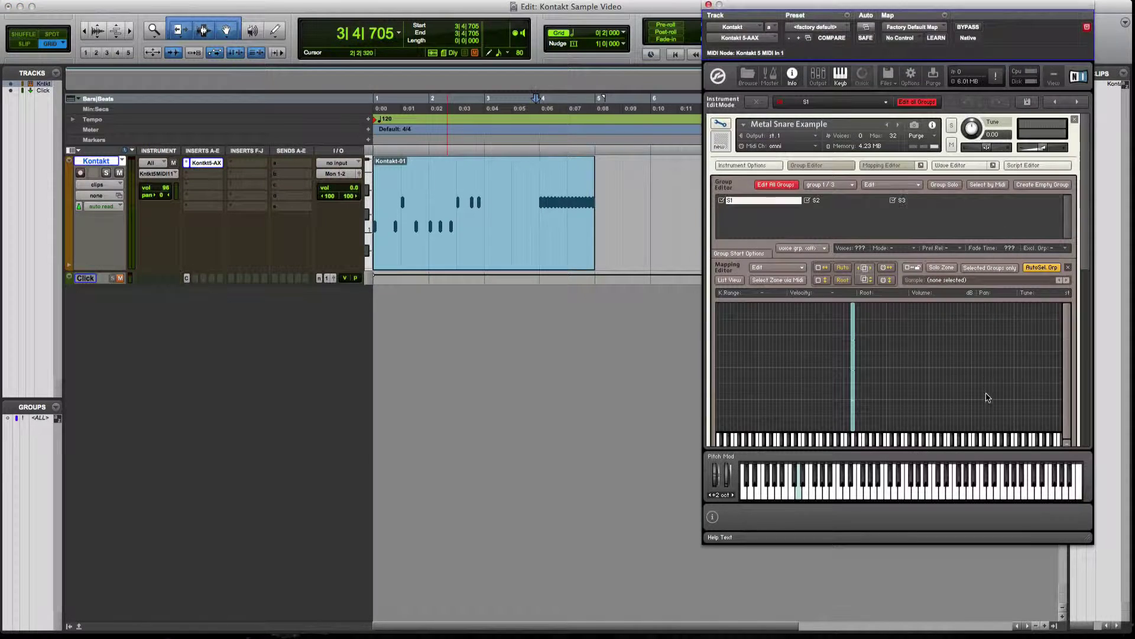
{"action": "scroll", "coordinate": [905, 360], "scroll_direction": "down", "scroll_amount": 10}
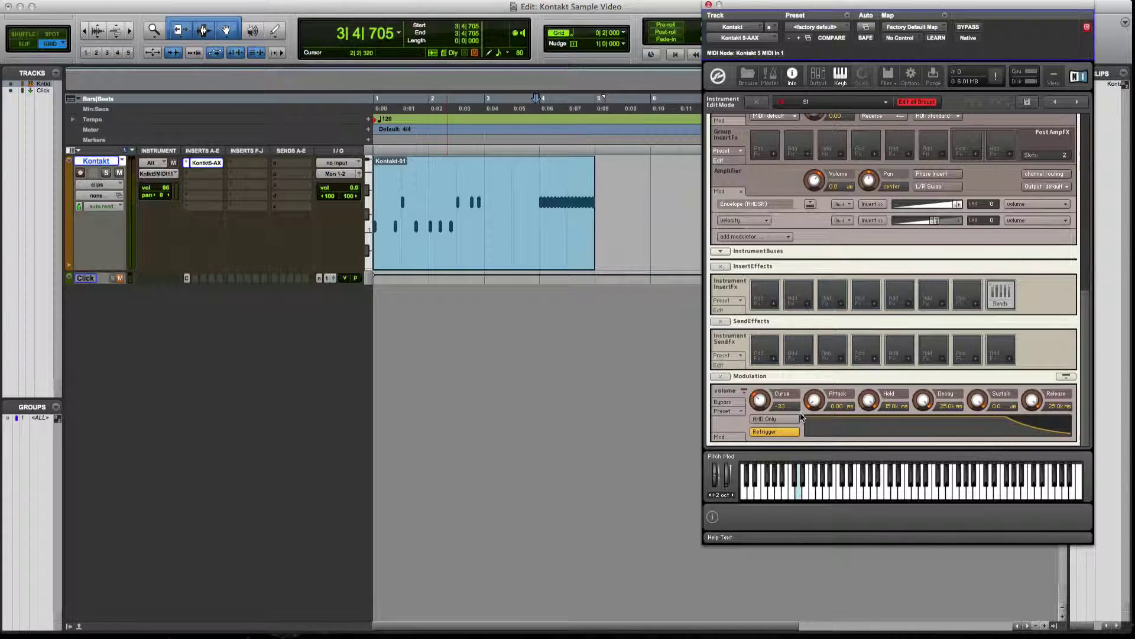
{"action": "scroll", "coordinate": [801, 417], "scroll_direction": "up", "scroll_amount": 10}
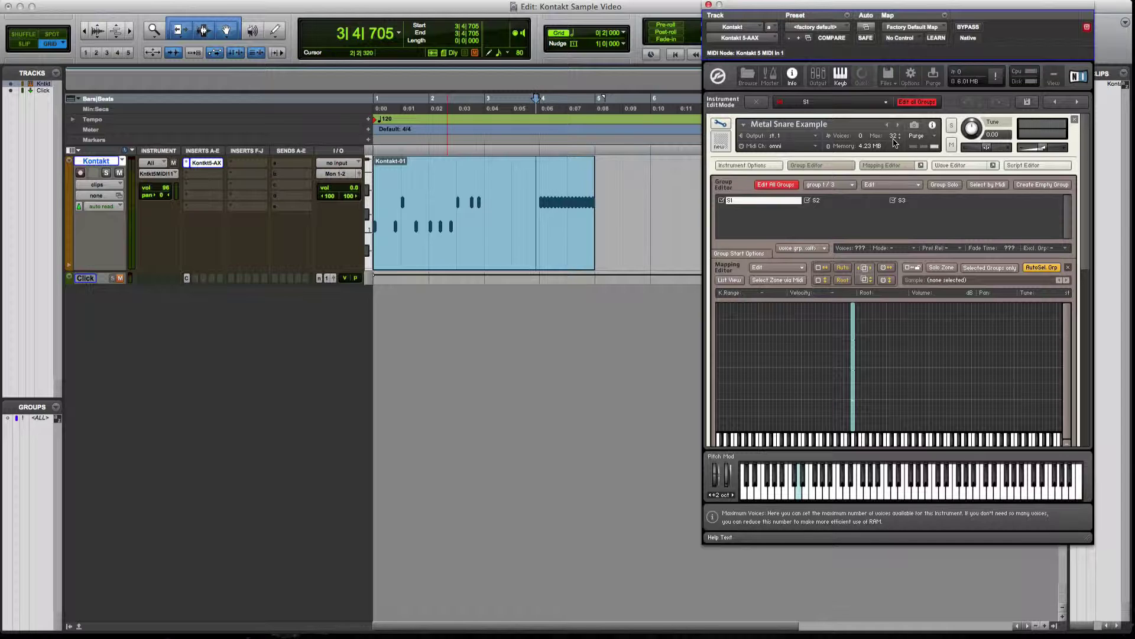
{"action": "scroll", "coordinate": [854, 408], "scroll_direction": "down", "scroll_amount": 10}
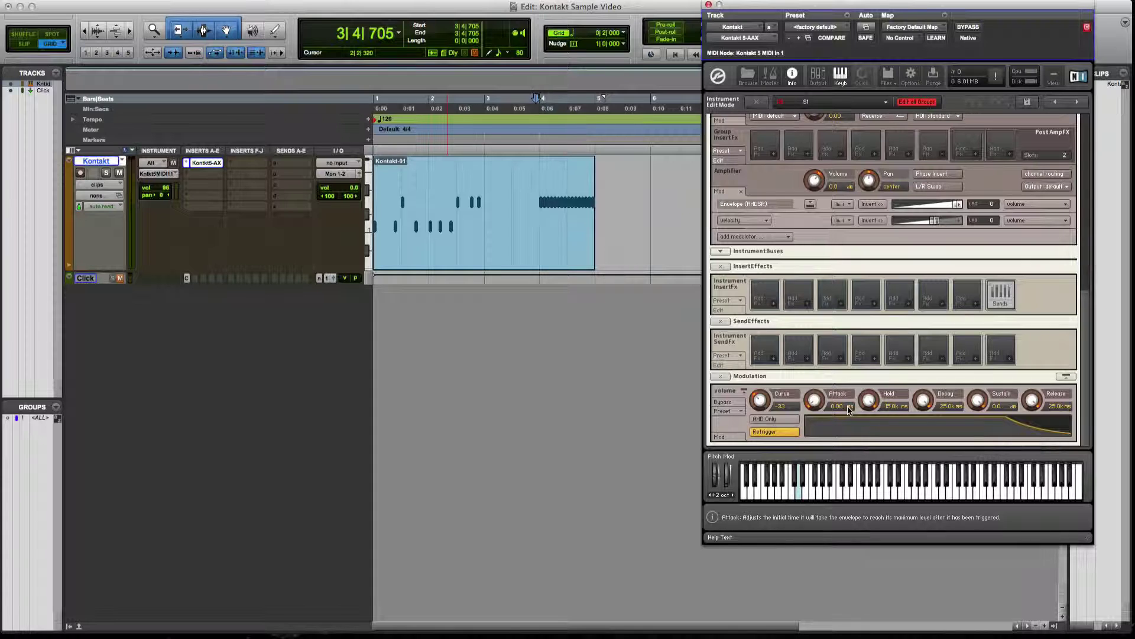
{"action": "scroll", "coordinate": [840, 331], "scroll_direction": "up", "scroll_amount": 10}
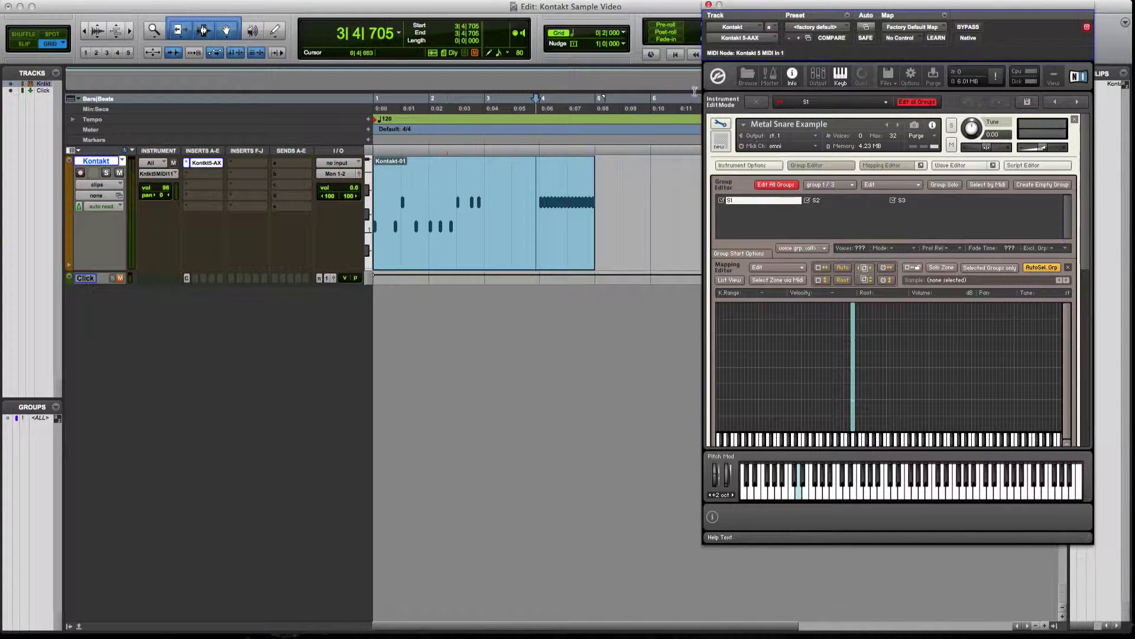
- Leave instrument edit mode and remove Metal Snare Example and Metal Kick Example from the rack without saving changes
{"action": "left_click", "coordinate": [721, 123]}
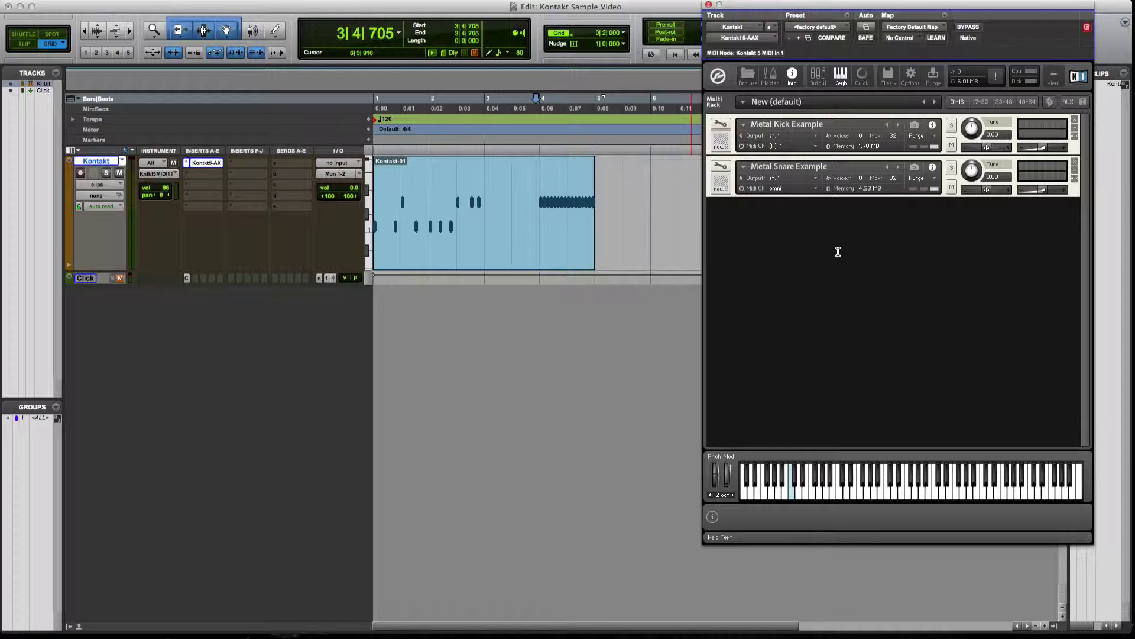
{"action": "left_click", "coordinate": [1075, 161]}
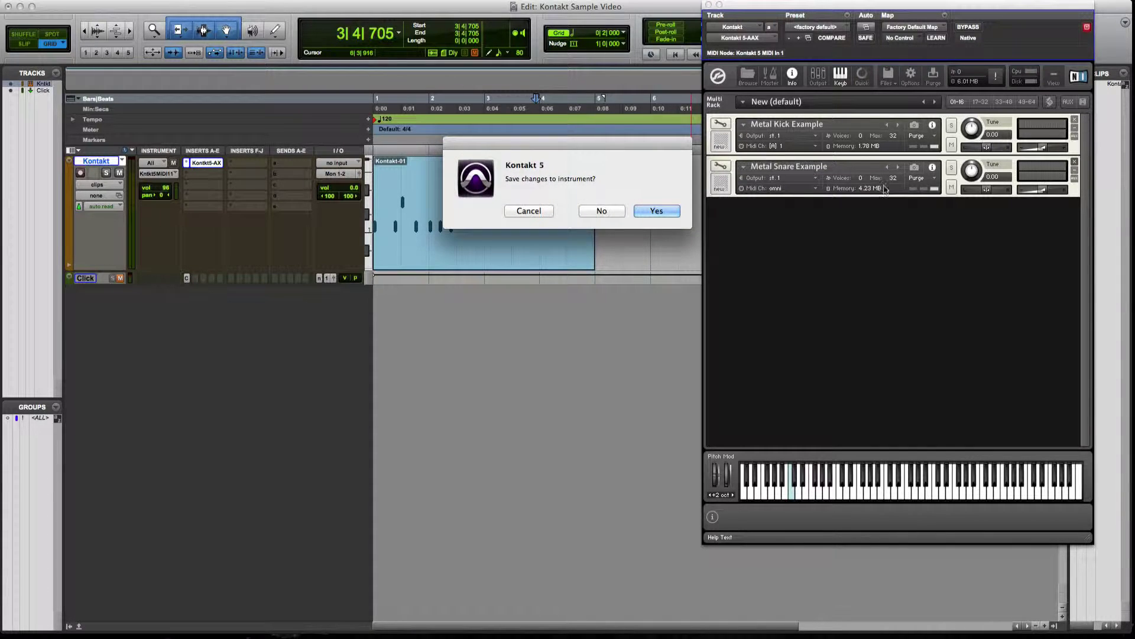
{"action": "left_click", "coordinate": [602, 213]}
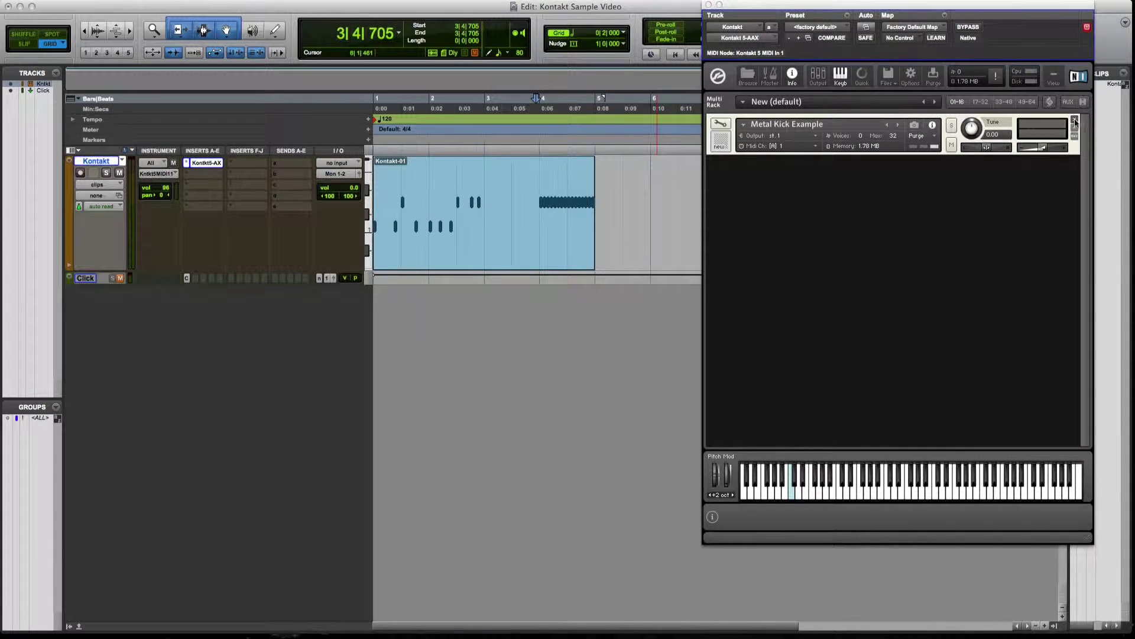
{"action": "left_click", "coordinate": [1076, 120]}
{"action": "left_click", "coordinate": [602, 211]}
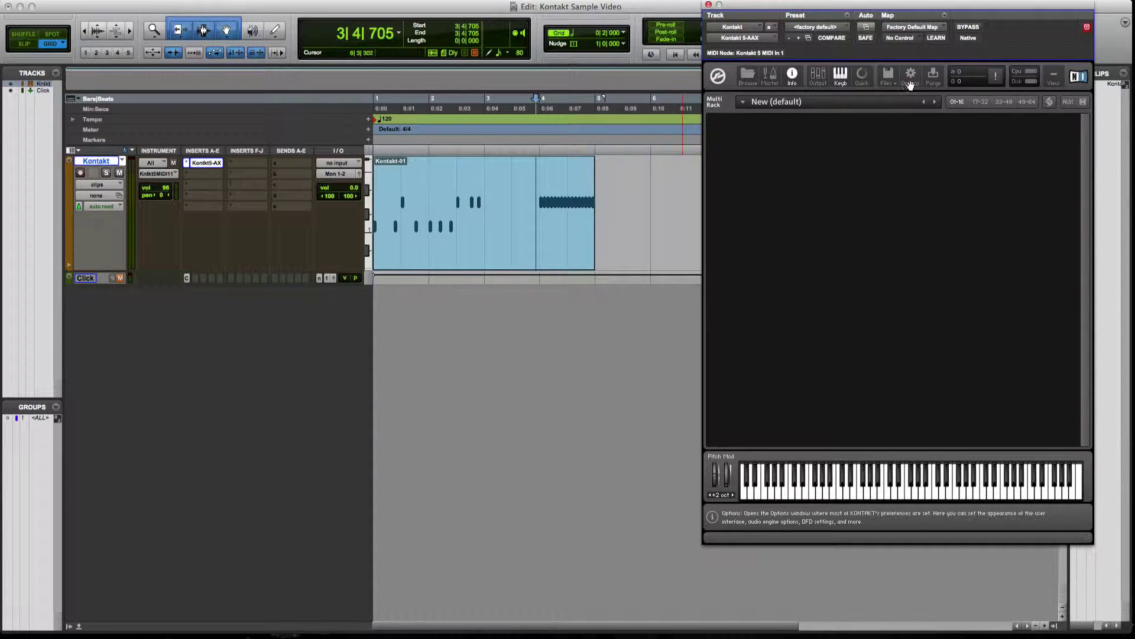
- Load the recent multi SRP DHP Deluxe.nkm, merging its instruments instead of replacing the current multi
{"action": "left_click", "coordinate": [889, 83]}
{"action": "mouse_move", "coordinate": [923, 127]}
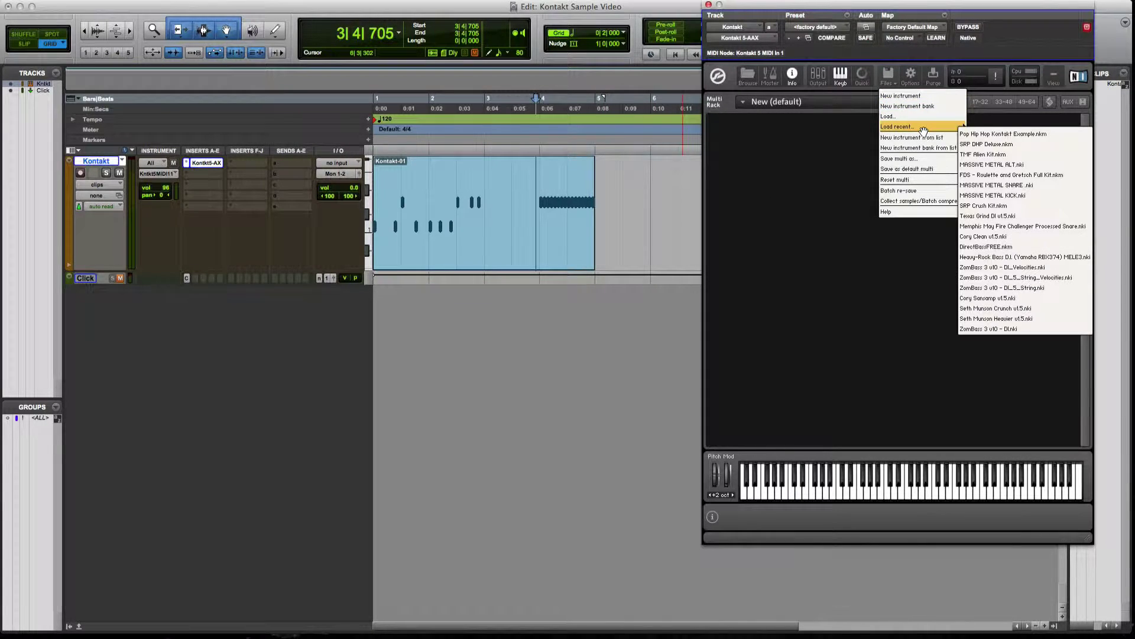
{"action": "left_click", "coordinate": [992, 153]}
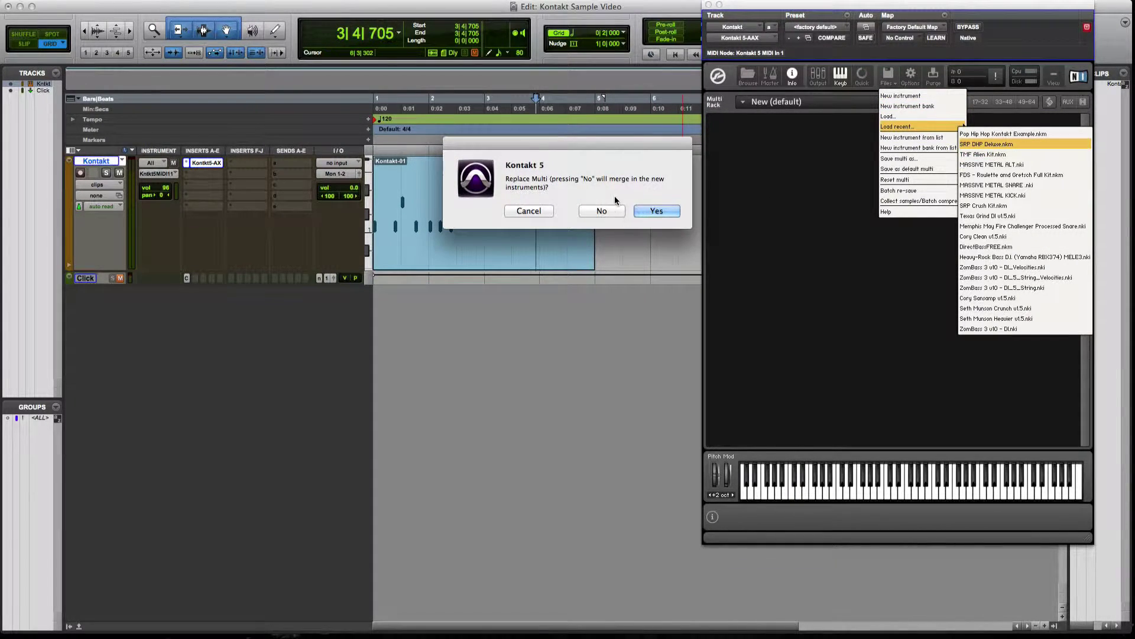
{"action": "left_click", "coordinate": [613, 213]}
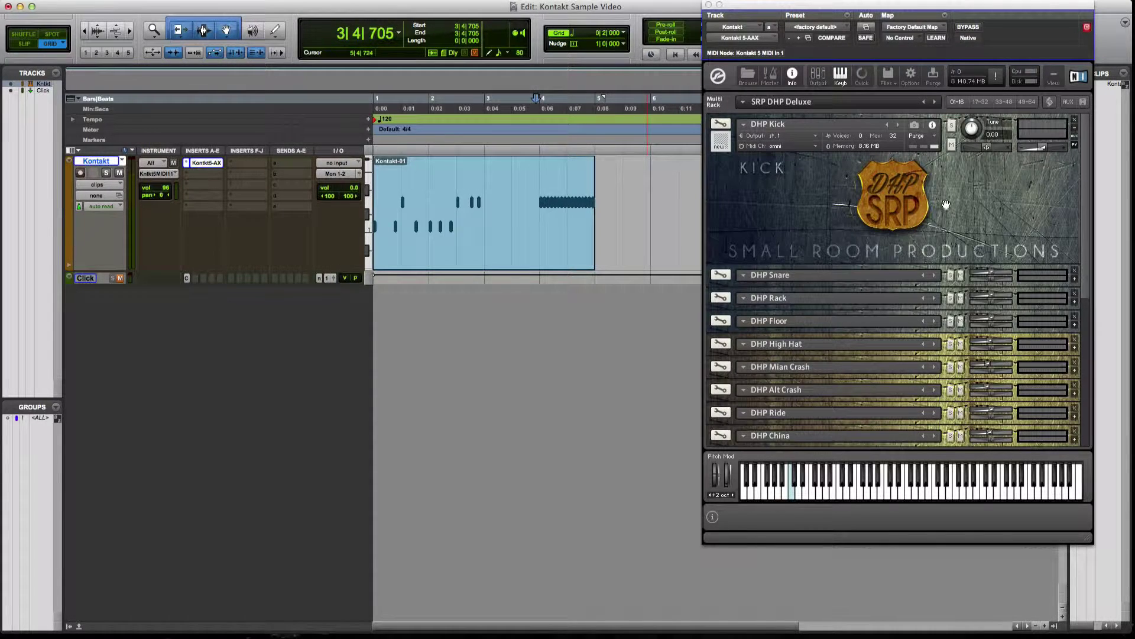
- Look through the SRP DHP Deluxe instruments, from DHP Kick down to DHP Bass Drops
{"action": "scroll", "coordinate": [840, 197], "scroll_direction": "down", "scroll_amount": 10}
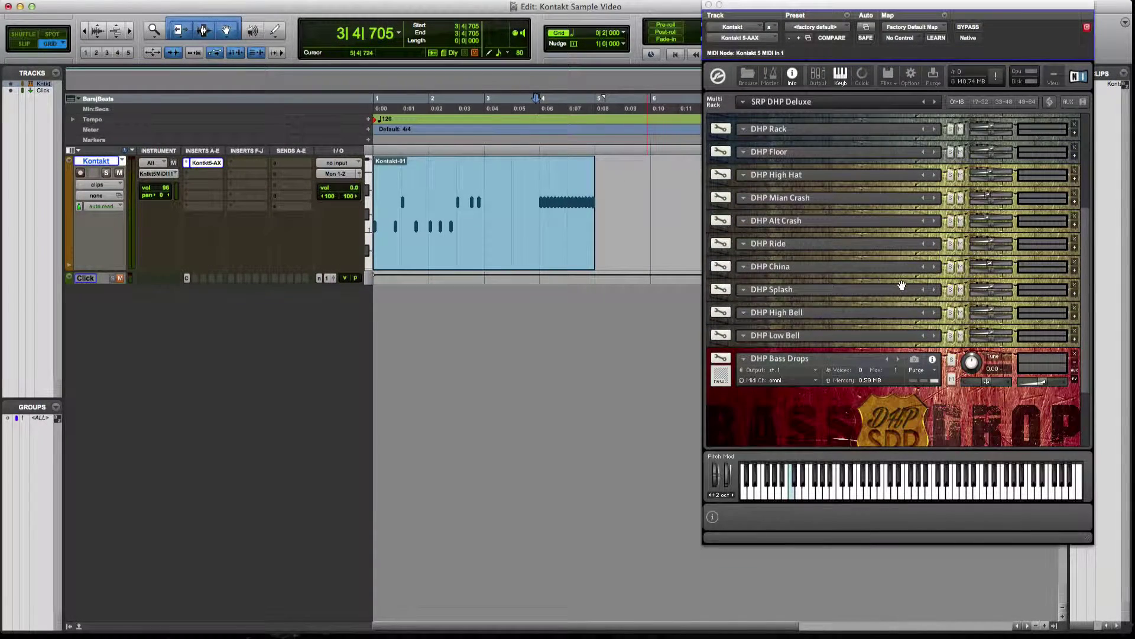
{"action": "scroll", "coordinate": [905, 284], "scroll_direction": "up", "scroll_amount": 10}
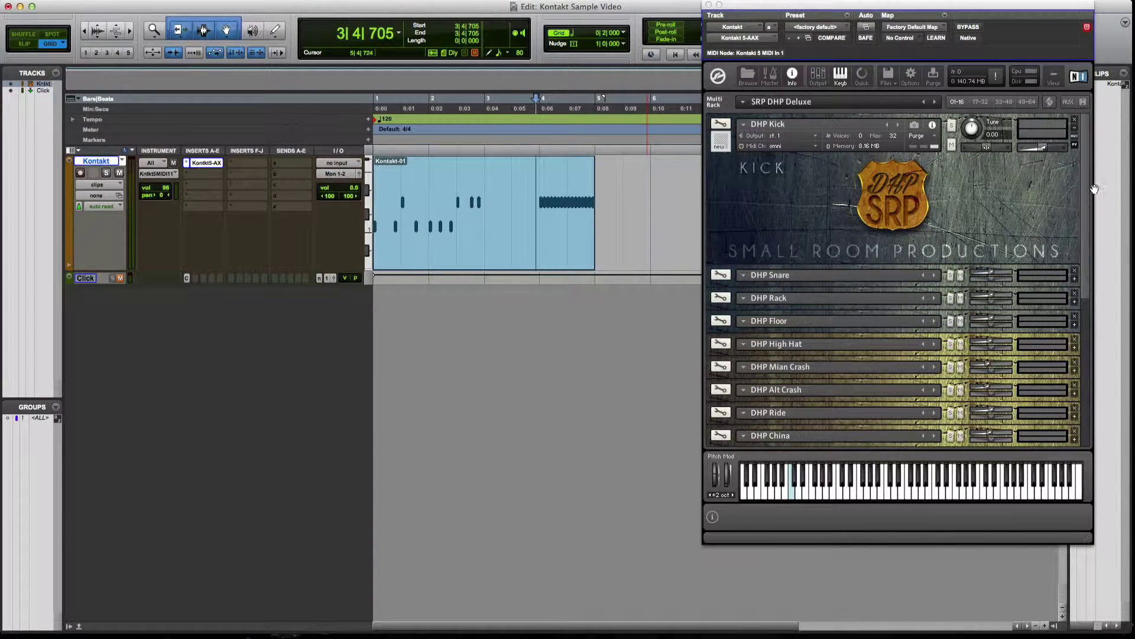
{"action": "left_click", "coordinate": [1076, 303]}
{"action": "left_click", "coordinate": [1076, 305]}
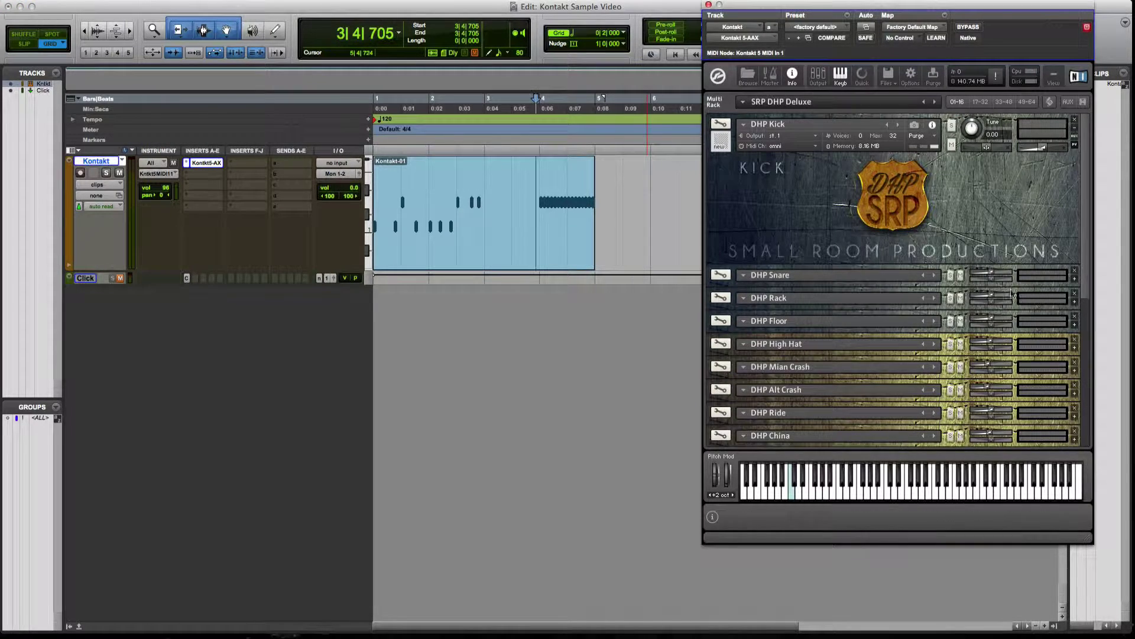
{"action": "scroll", "coordinate": [987, 294], "scroll_direction": "down", "scroll_amount": 6}
{"action": "scroll", "coordinate": [987, 294], "scroll_direction": "up", "scroll_amount": 6}
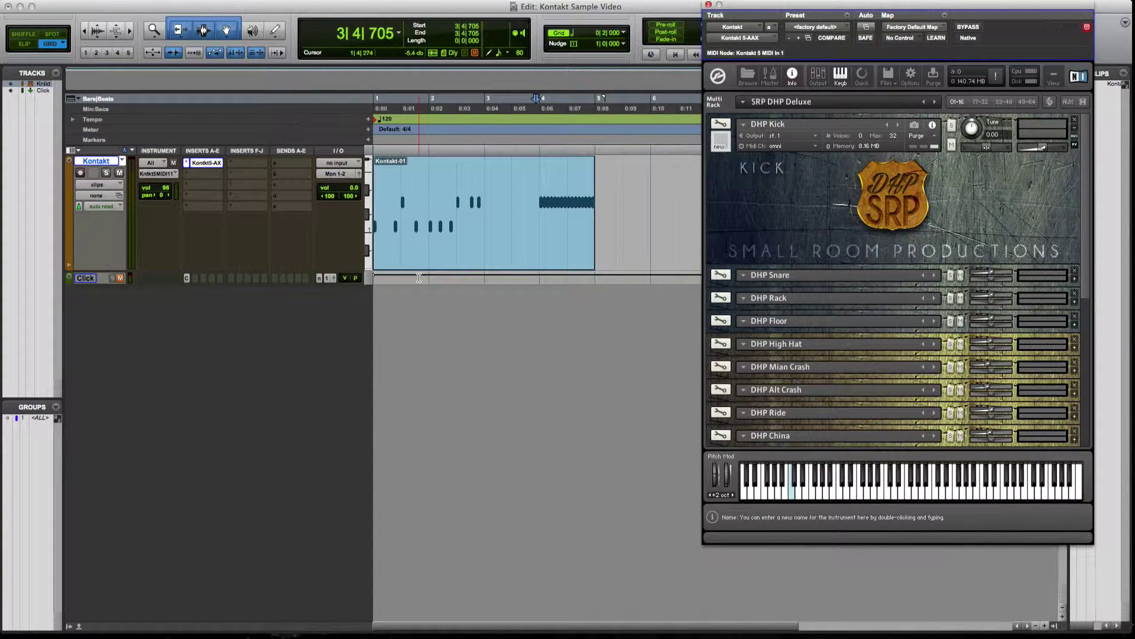
- Play back the bar 4 velocity ramp through the DHP kit and select the whole Kontakt-01 clip
{"action": "left_click", "coordinate": [535, 180]}
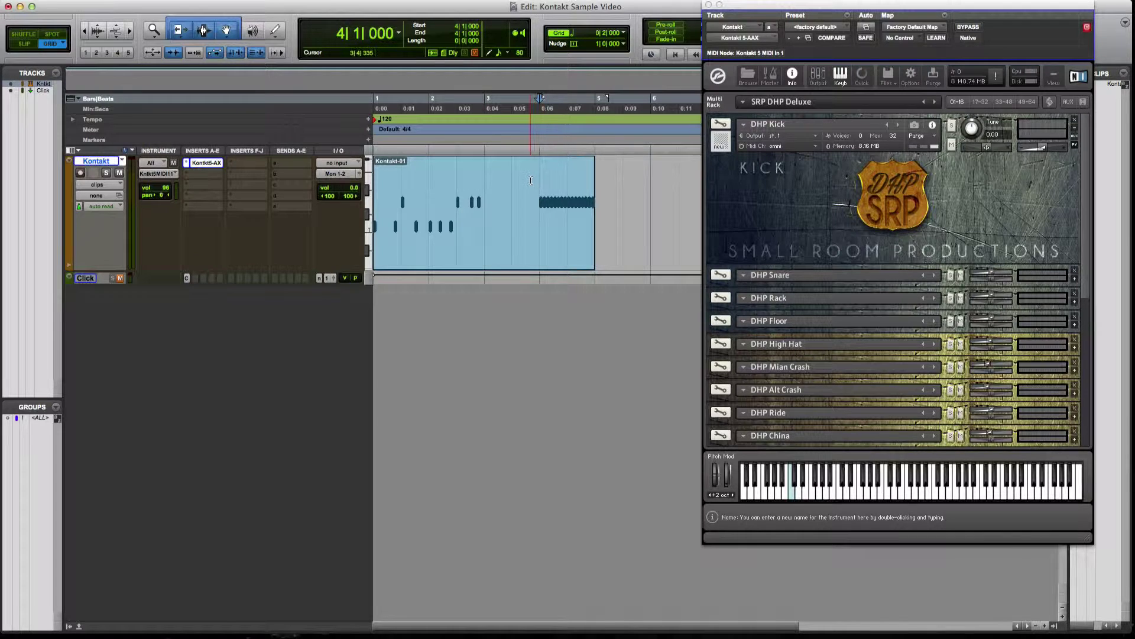
{"action": "key", "text": "space"}
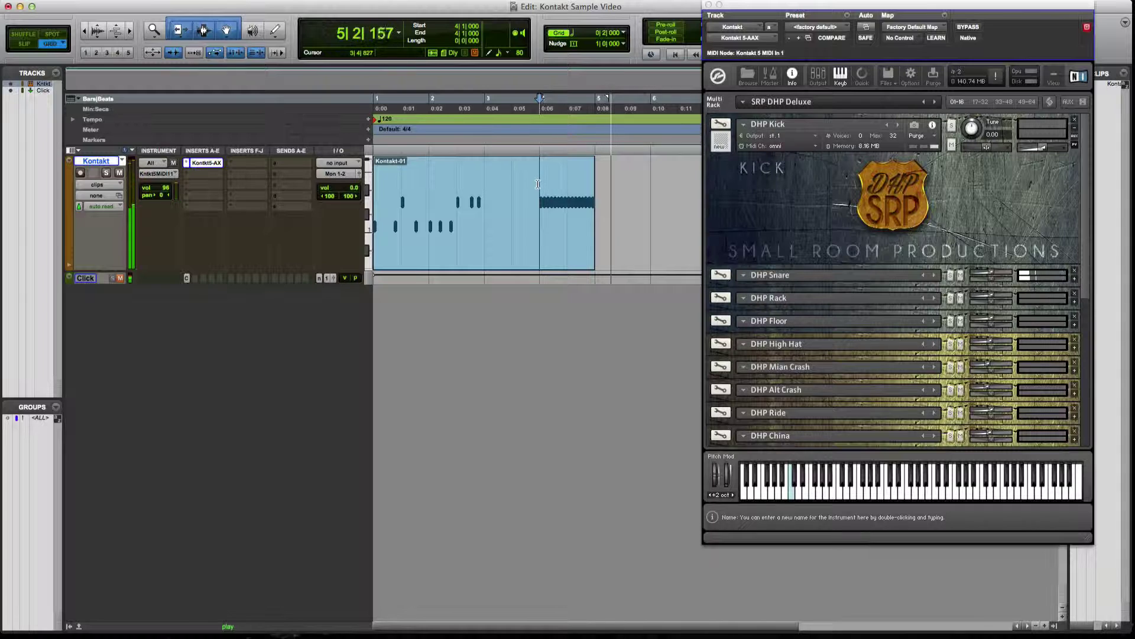
{"action": "key", "text": "space"}
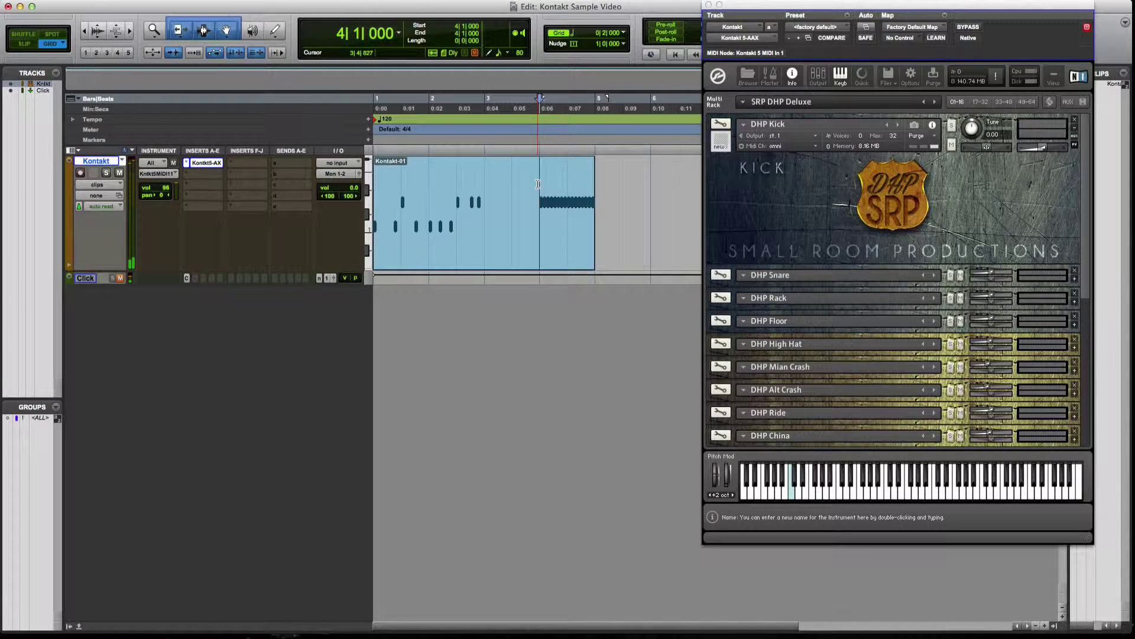
{"action": "left_click", "coordinate": [494, 250]}
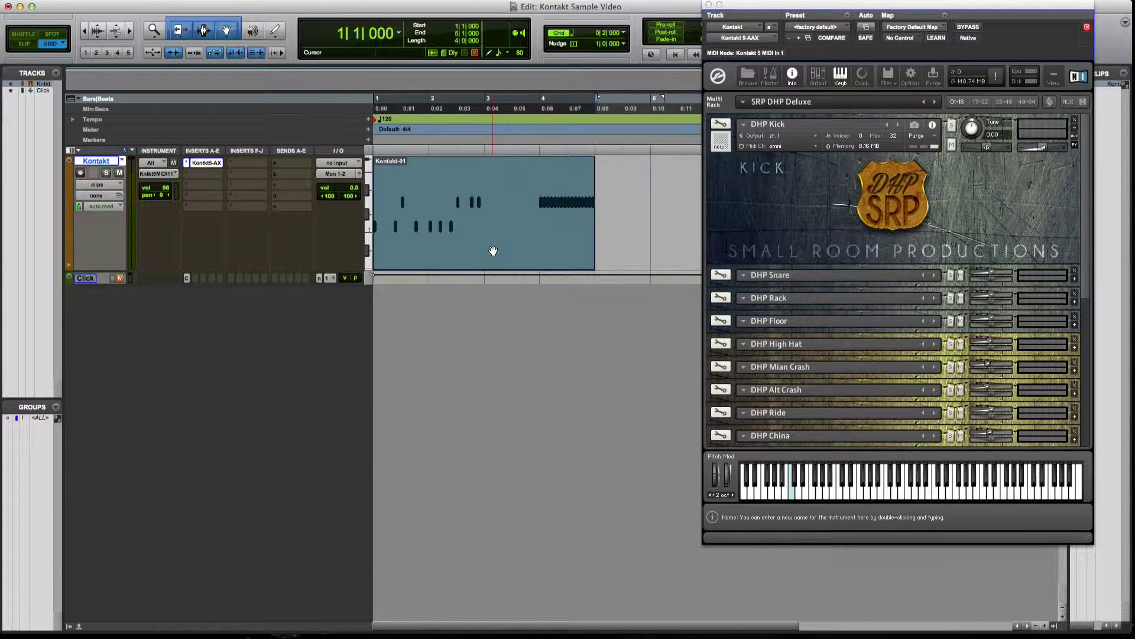